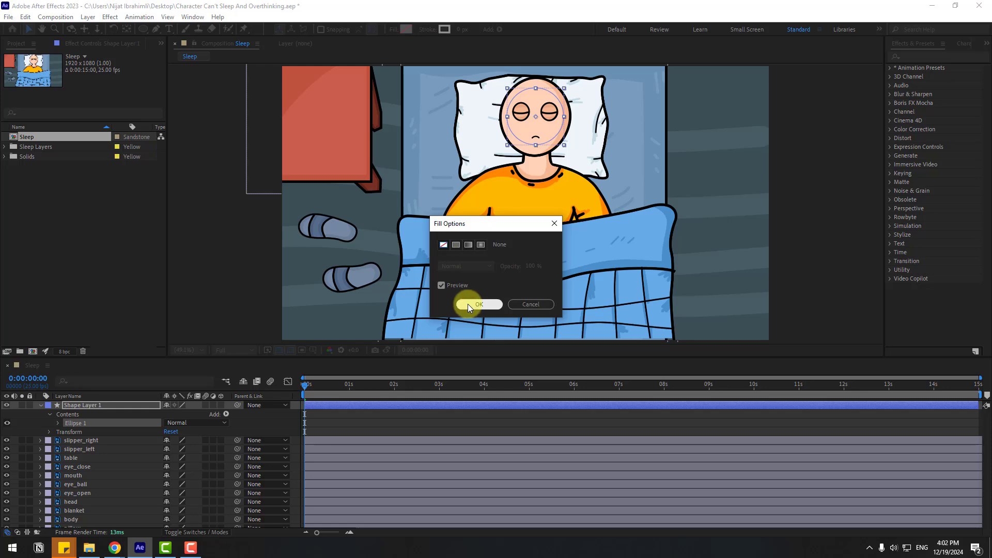
Step: Give the ellipse no fill and a 7 px stroke in dark grey 292929
{"action": "left_click", "coordinate": [468, 304]}
{"action": "scroll", "coordinate": [542, 79], "scroll_direction": "up", "scroll_amount": 5}
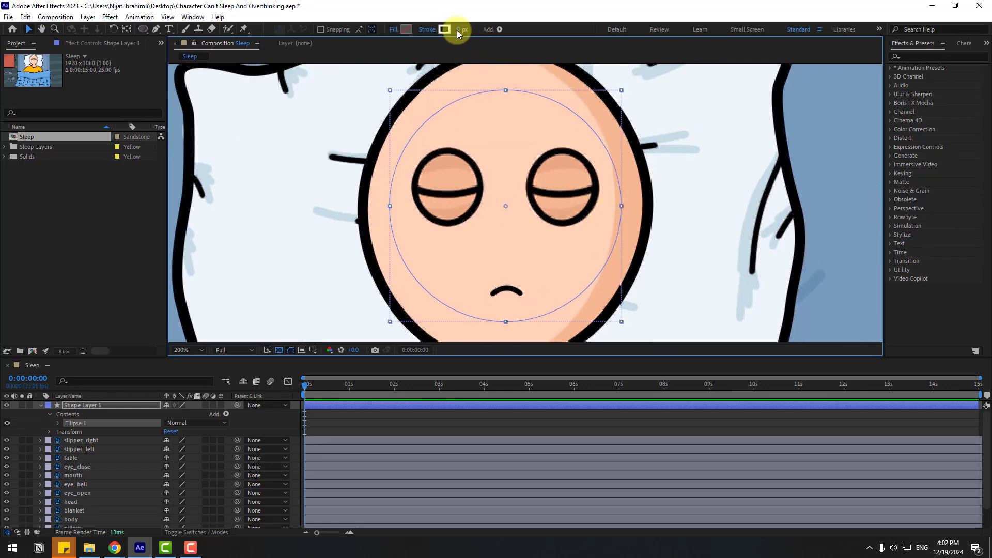
{"action": "left_click_drag", "start_coordinate": [457, 30], "coordinate": [463, 29]}
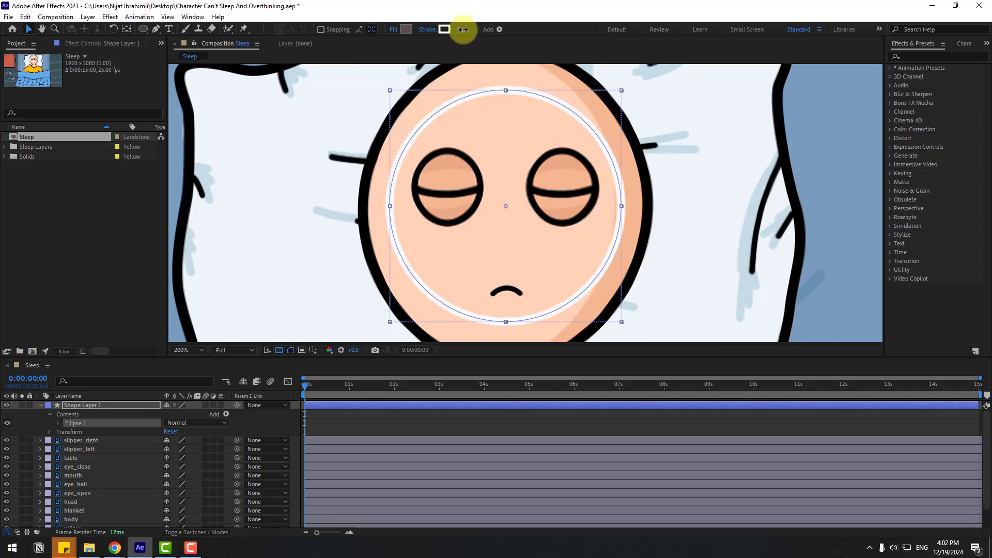
{"action": "left_click", "coordinate": [444, 29]}
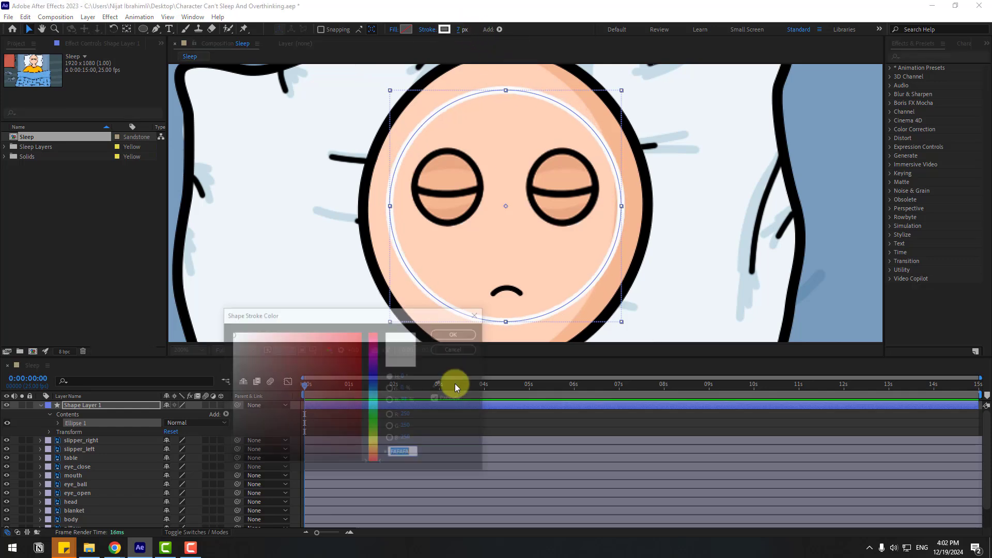
{"action": "left_click_drag", "start_coordinate": [243, 454], "coordinate": [220, 442]}
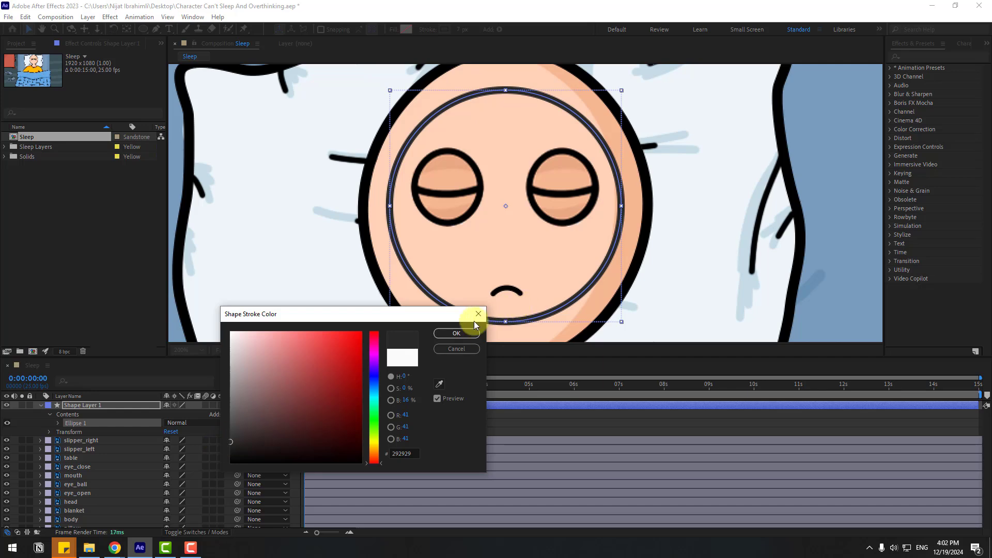
{"action": "left_click", "coordinate": [451, 334]}
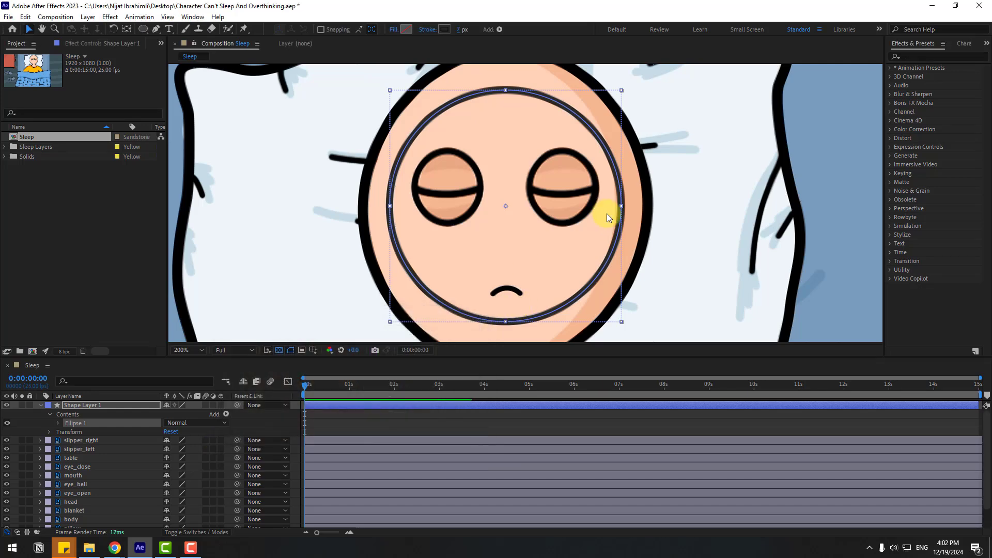
Step: Add a Twist to the ellipse and keyframe its Angle at 0 at the start of the timeline
{"action": "left_click", "coordinate": [226, 415]}
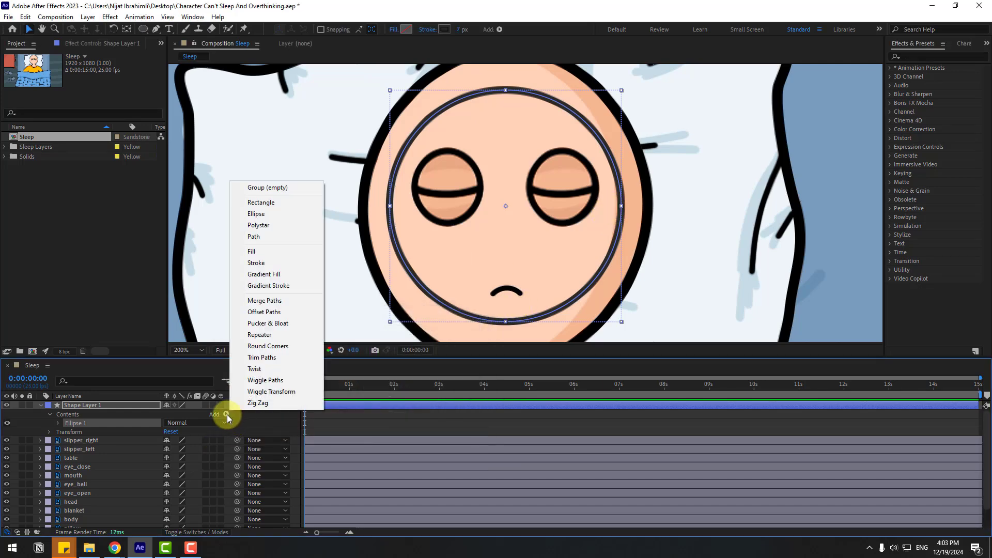
{"action": "left_click", "coordinate": [271, 371]}
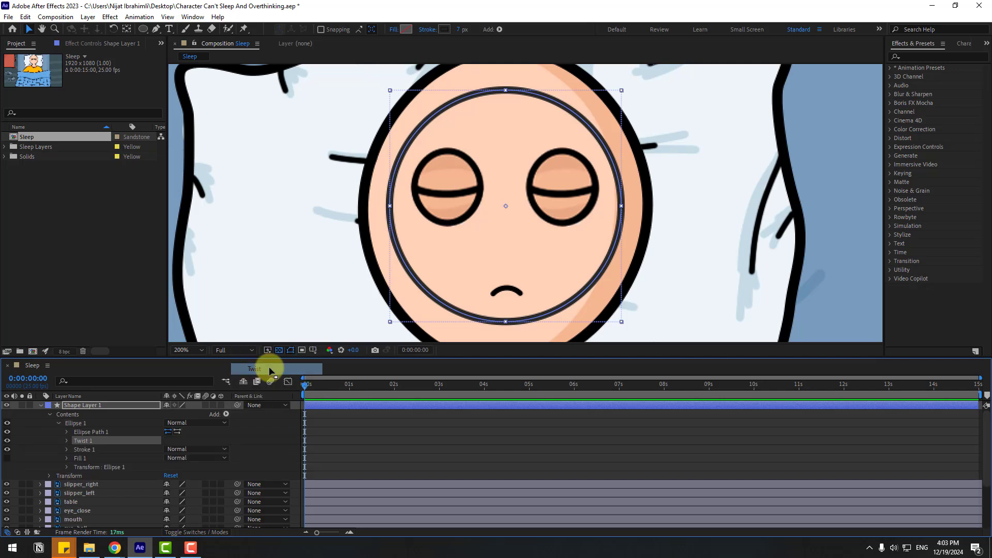
{"action": "left_click", "coordinate": [67, 441]}
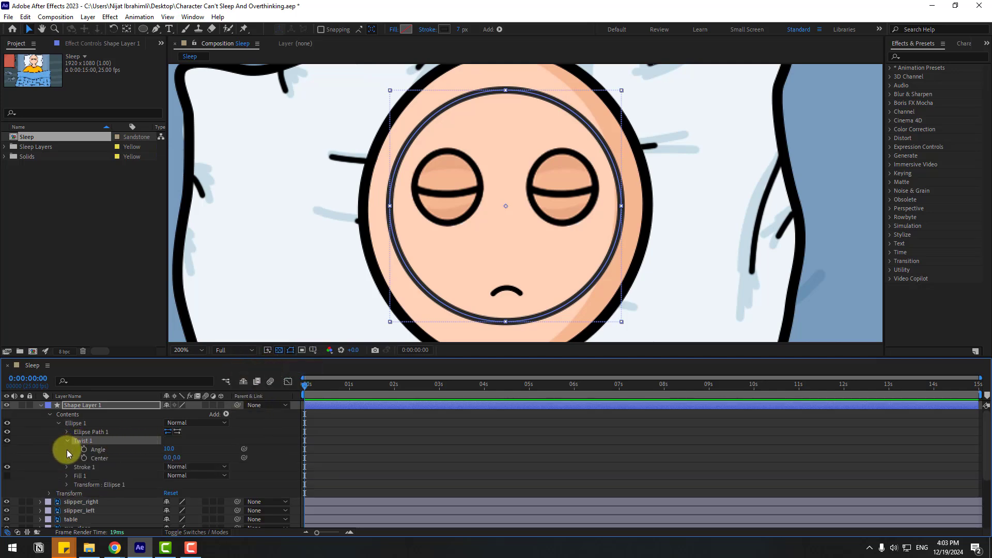
{"action": "left_click", "coordinate": [170, 451]}
{"action": "type", "text": "0"}
{"action": "key", "text": "Return"}
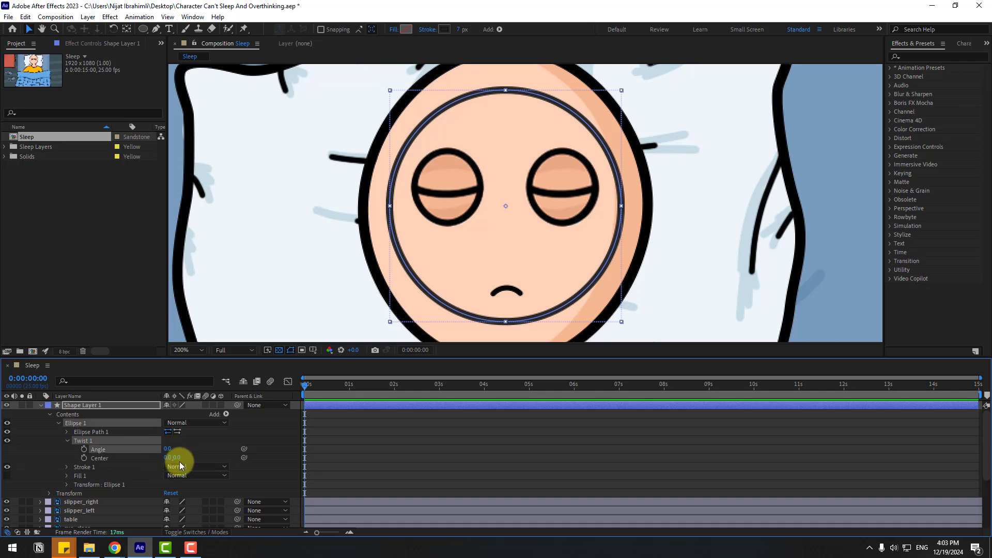
{"action": "left_click", "coordinate": [84, 449]}
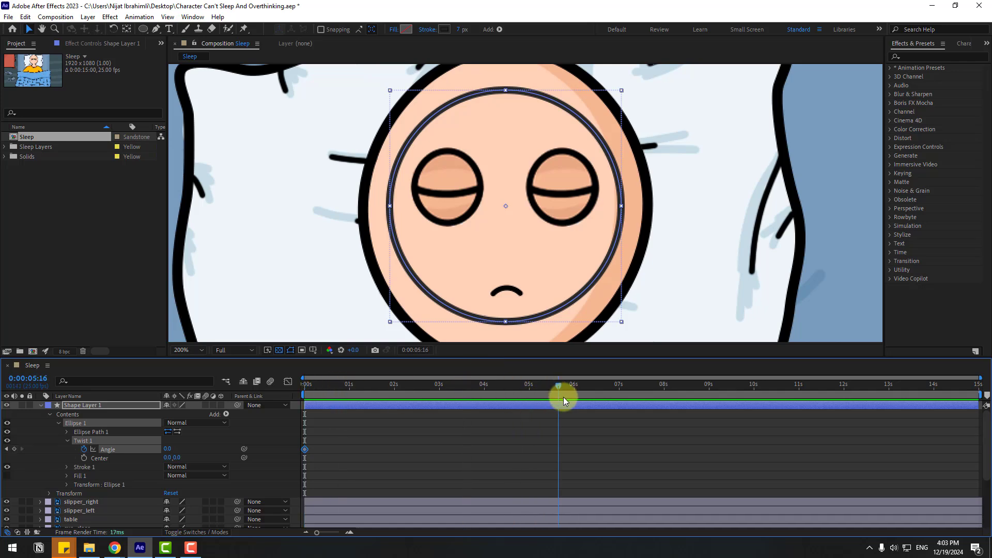
Step: Keyframe the Twist Angle at 50000 on the last frame, 0:00:14:24
{"action": "left_click_drag", "start_coordinate": [662, 399], "coordinate": [987, 419]}
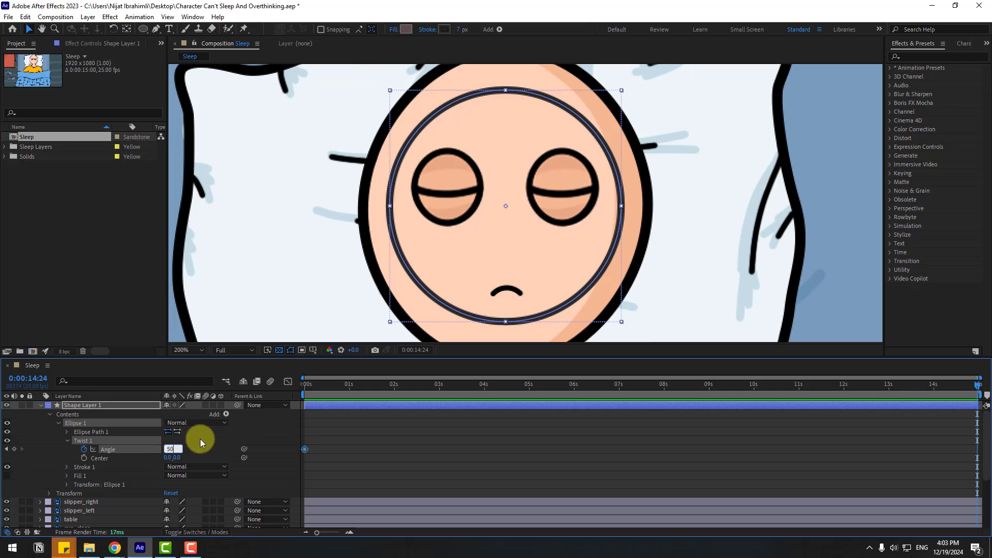
{"action": "type", "text": "00"}
{"action": "key", "text": "Return"}
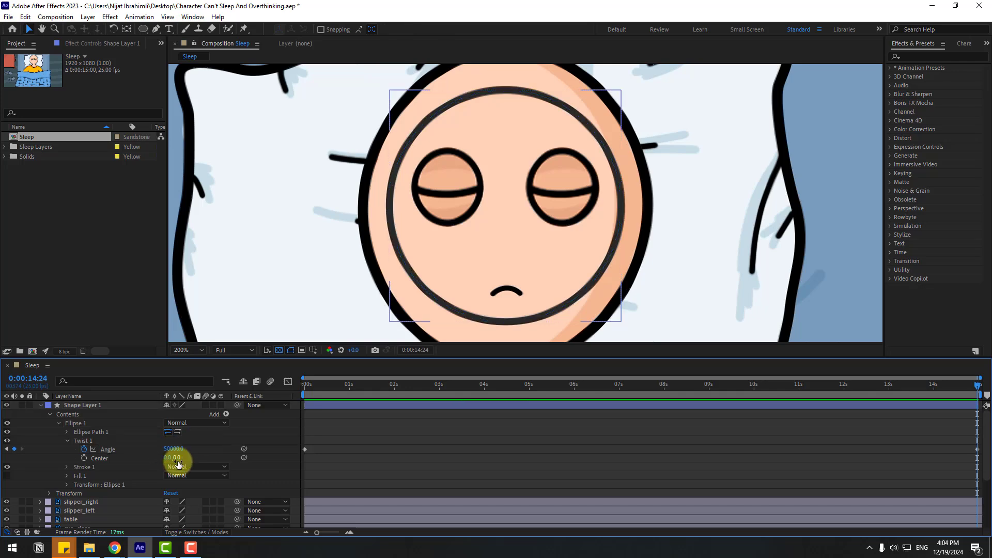
Step: Set the Twist Center's Y value to 200 and scrub back through the scribble animation
{"action": "left_click", "coordinate": [177, 458]}
{"action": "type", "text": "200"}
{"action": "key", "text": "Return"}
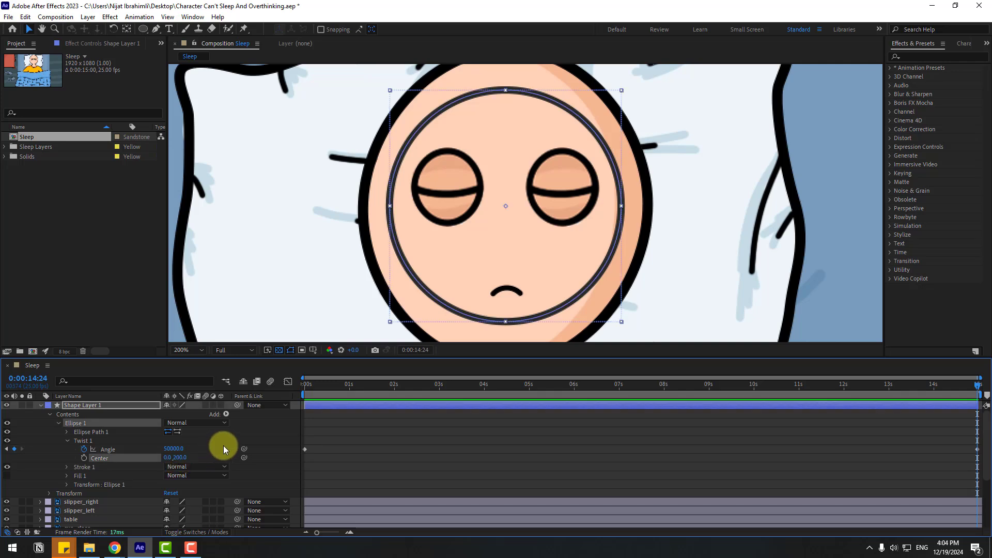
{"action": "key", "text": "comma"}
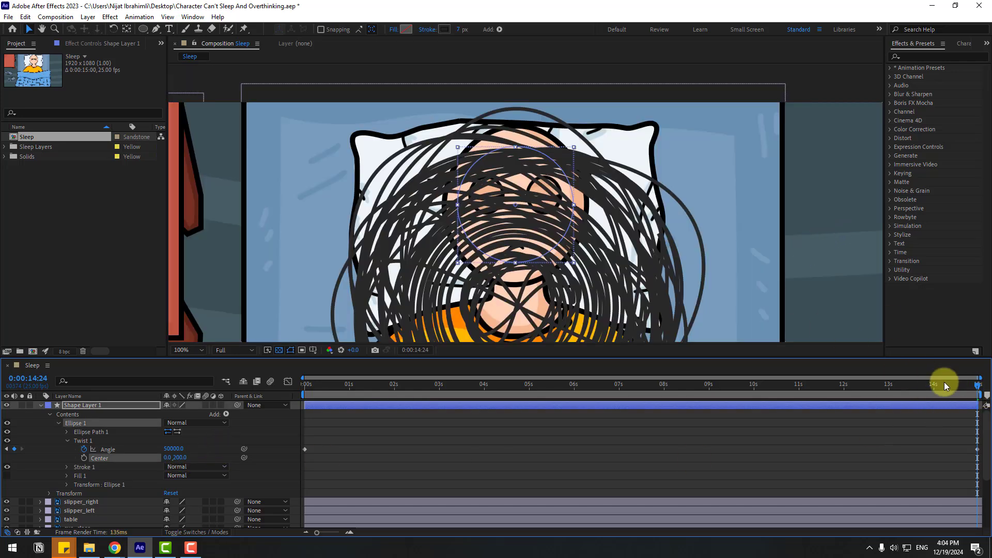
{"action": "left_click", "coordinate": [655, 385]}
{"action": "mouse_move", "coordinate": [587, 395]}
{"action": "left_mouse_down"}
{"action": "mouse_move", "coordinate": [293, 387]}
{"action": "mouse_move", "coordinate": [504, 383]}
{"action": "left_mouse_up"}
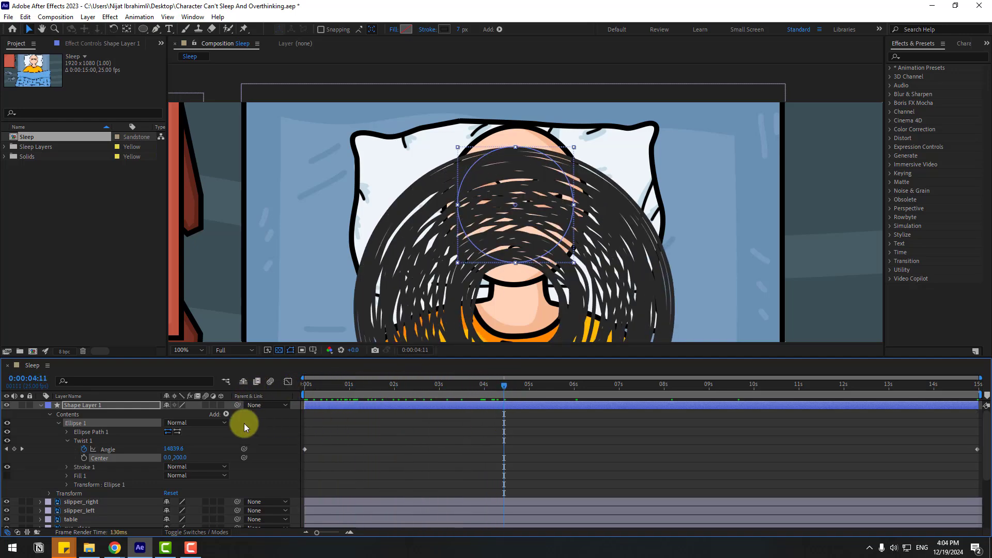
Step: Keyframe the Ellipse Path Size at 0 at the start of the timeline
{"action": "left_click", "coordinate": [68, 432]}
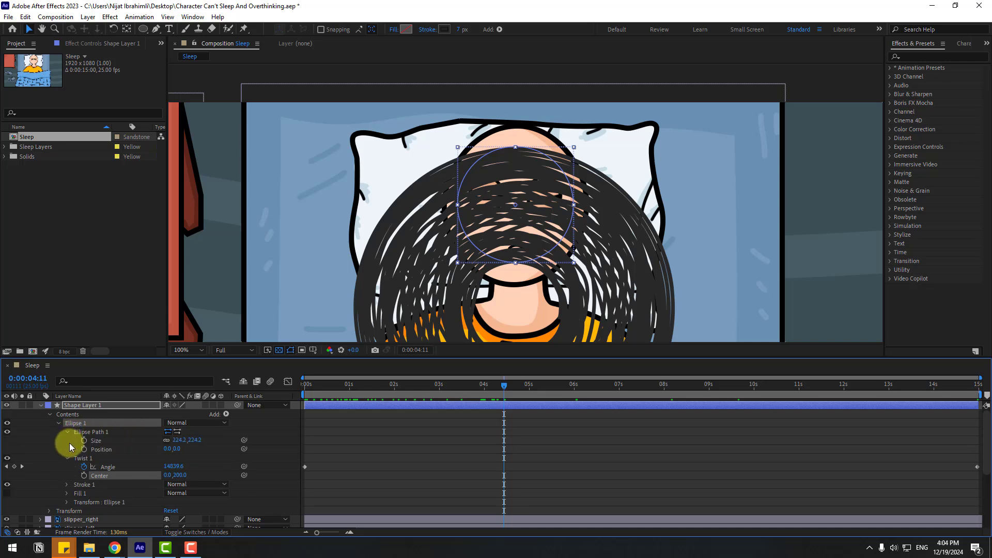
{"action": "left_click_drag", "start_coordinate": [480, 391], "coordinate": [290, 391]}
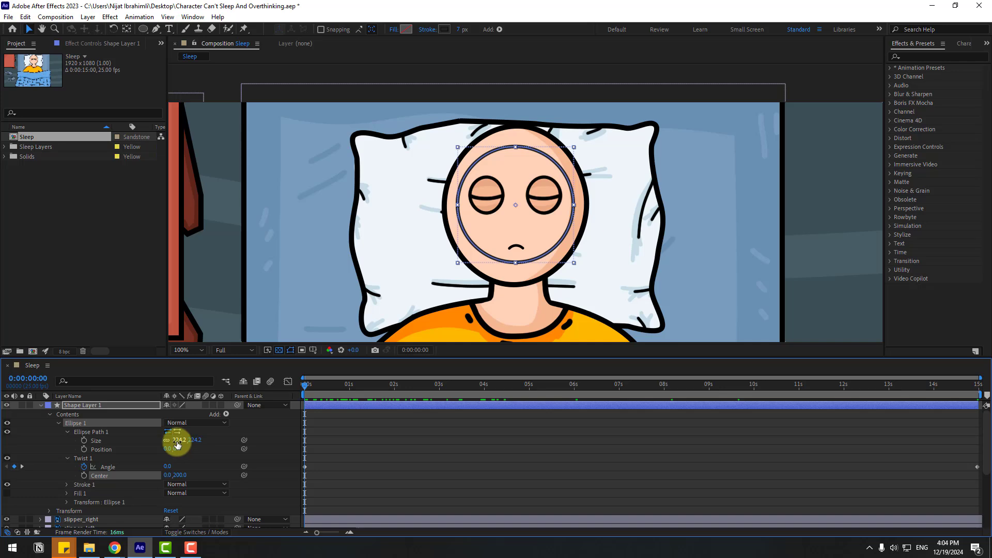
{"action": "type", "text": "0"}
{"action": "key", "text": "Return"}
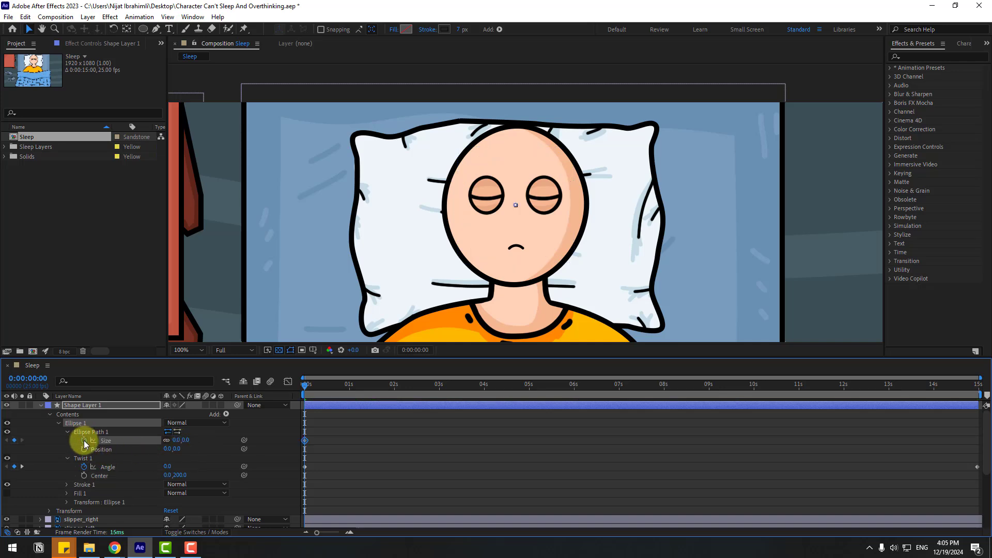
Step: Set the Ellipse Path Size to 100 at 0:00:02:08
{"action": "left_click_drag", "start_coordinate": [419, 393], "coordinate": [409, 393]}
{"action": "type", "text": "100"}
{"action": "key", "text": "Return"}
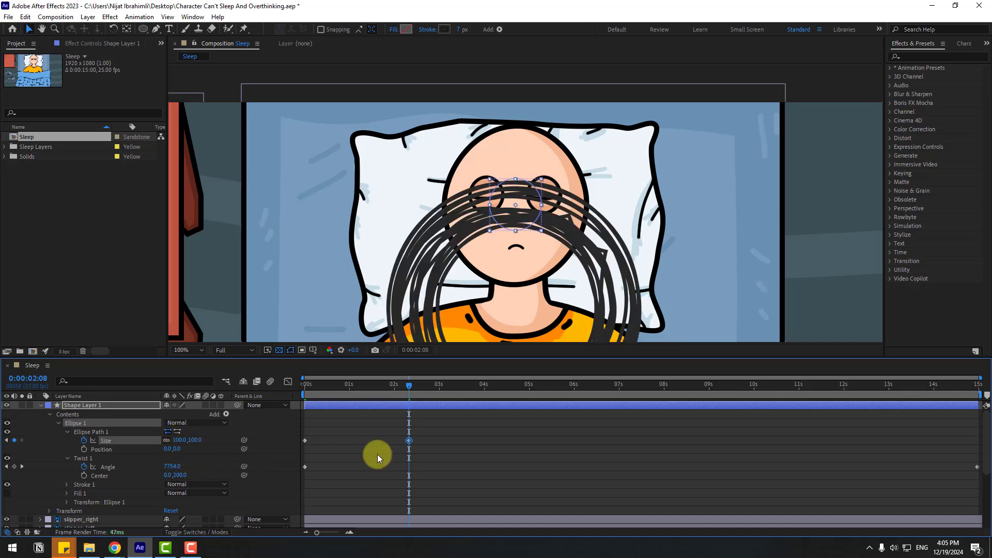
Step: Apply Easy Ease to both Size keyframes and preview the growing scribble
{"action": "right_click", "coordinate": [305, 440]}
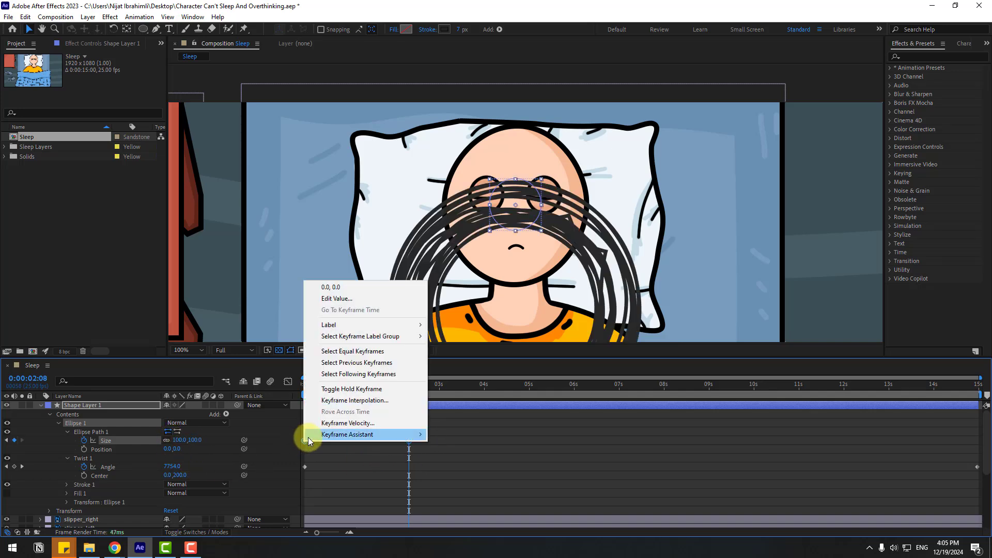
{"action": "mouse_move", "coordinate": [321, 434]}
{"action": "left_click", "coordinate": [487, 470]}
{"action": "key", "text": "space"}
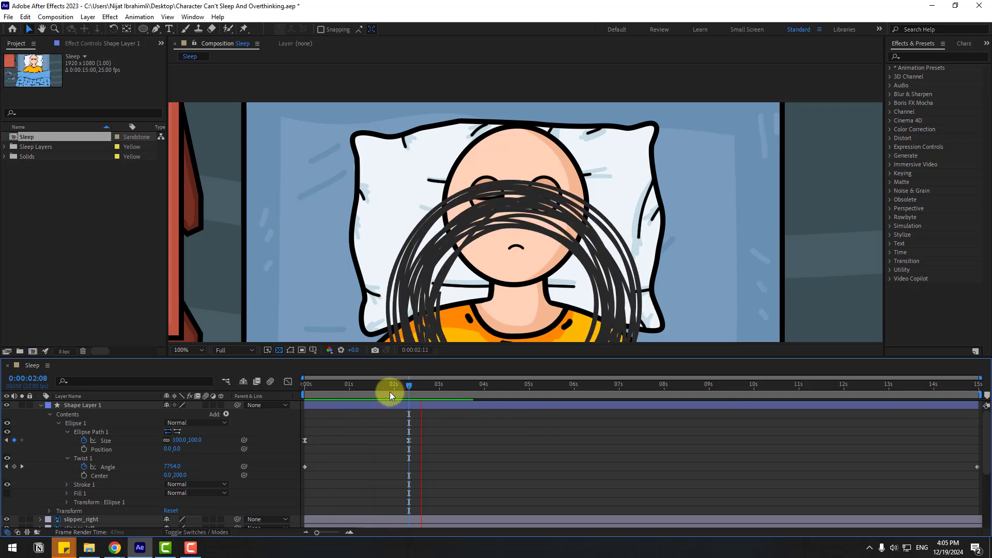
{"action": "left_click", "coordinate": [410, 387]}
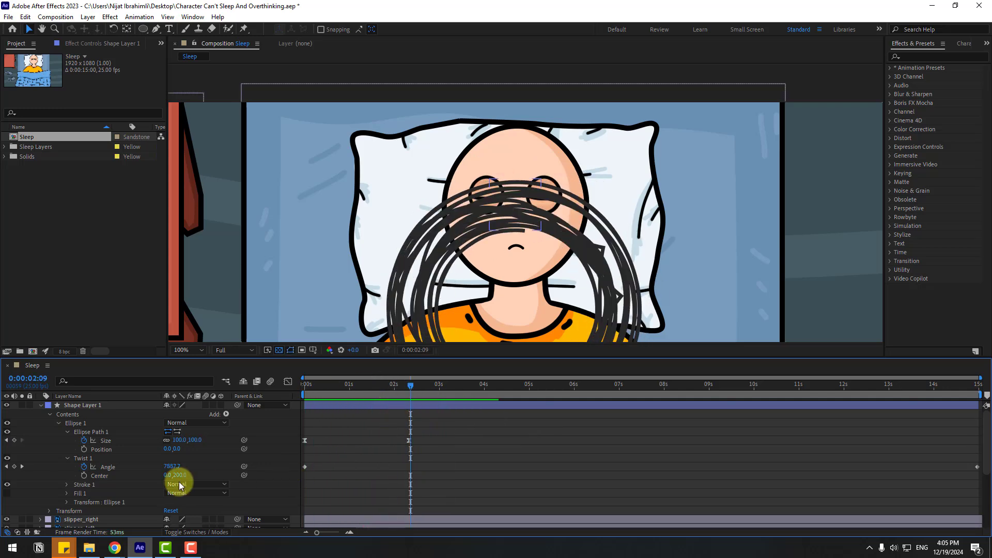
Step: Apply Easy Ease to both Twist Angle keyframes
{"action": "left_click", "coordinate": [977, 466]}
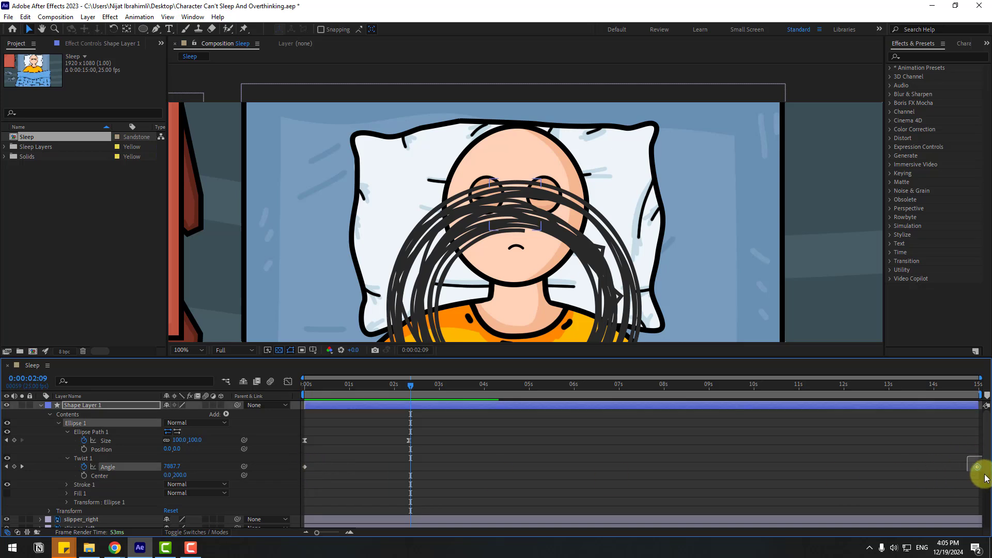
{"action": "left_click", "coordinate": [304, 466], "text": "shift"}
{"action": "right_click", "coordinate": [304, 467]}
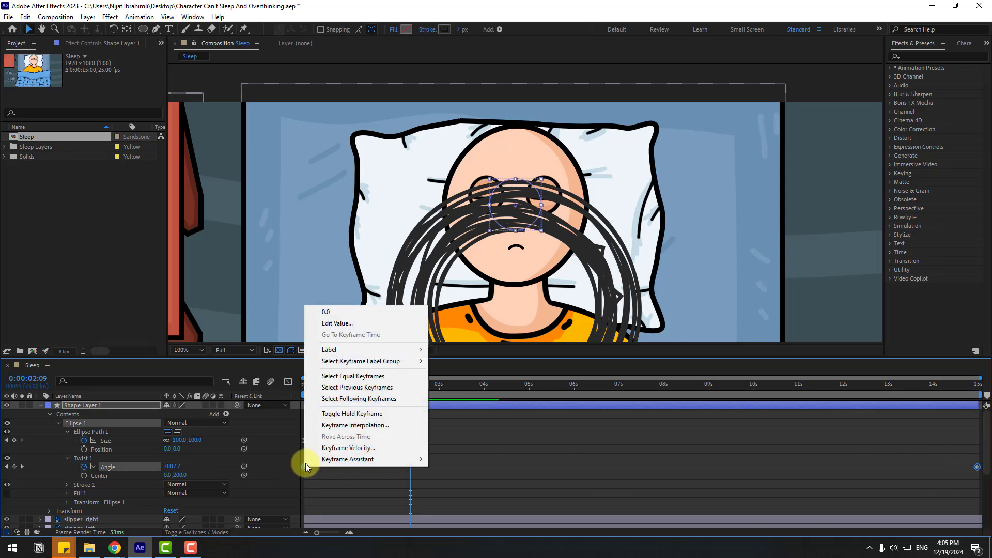
{"action": "mouse_move", "coordinate": [343, 460]}
{"action": "left_click", "coordinate": [488, 389]}
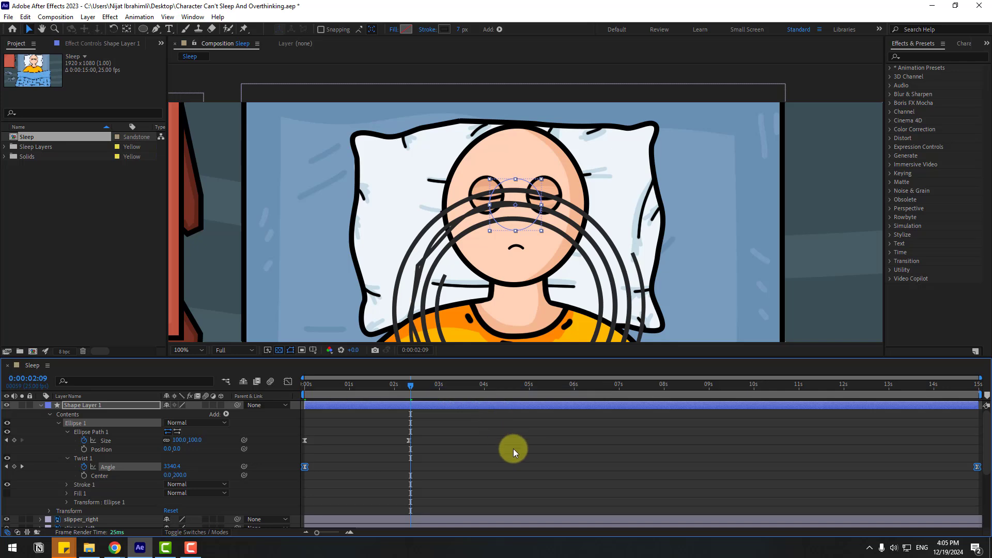
Step: In the speed graph, stretch the first Angle keyframe's handle to about 1 s and the last one's back to about 9 s, previewing the motion
{"action": "left_click", "coordinate": [288, 381]}
{"action": "left_click_drag", "start_coordinate": [338, 466], "coordinate": [299, 508]}
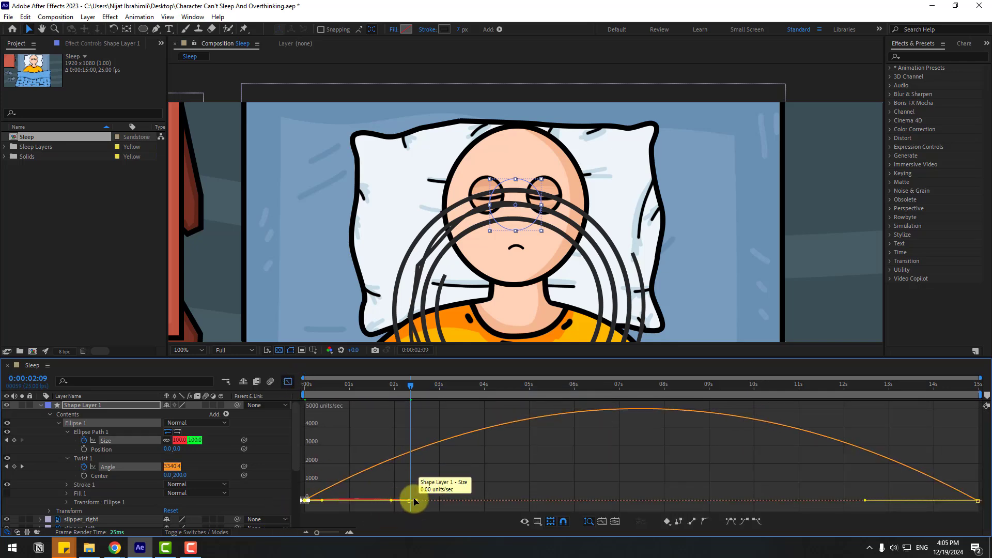
{"action": "left_click_drag", "start_coordinate": [417, 500], "coordinate": [354, 505]}
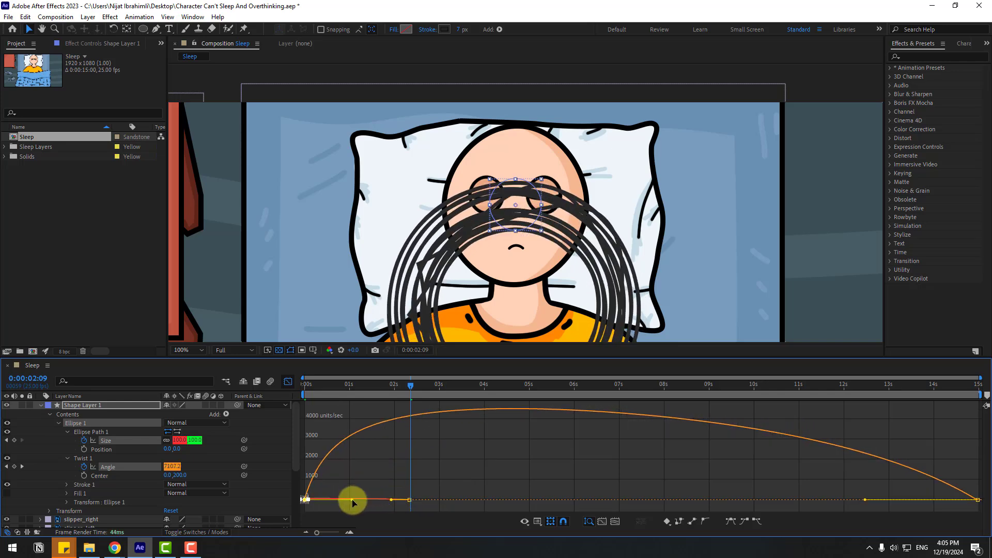
{"action": "key", "text": "space"}
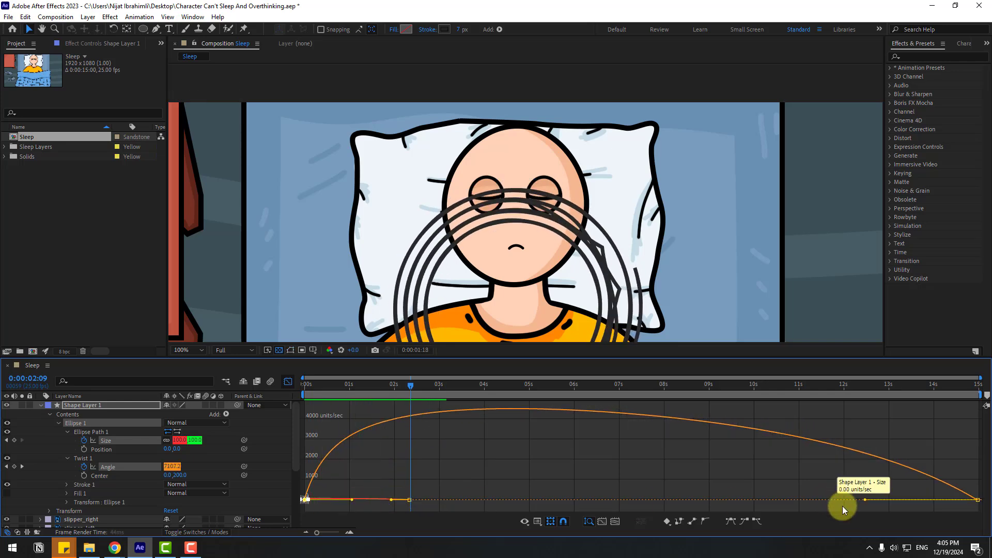
{"action": "key", "text": "space"}
{"action": "left_click_drag", "start_coordinate": [866, 501], "coordinate": [717, 499]}
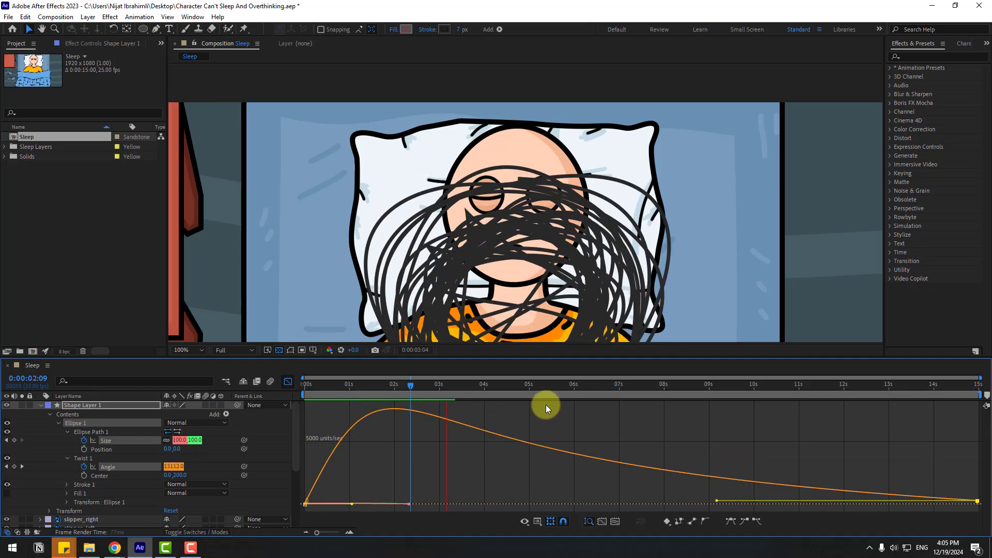
{"action": "key", "text": "space"}
Step: Shorten the first Angle keyframe's speed handle to about 0.3 s, preview the result, and leave the graph view
{"action": "left_click", "coordinate": [355, 385]}
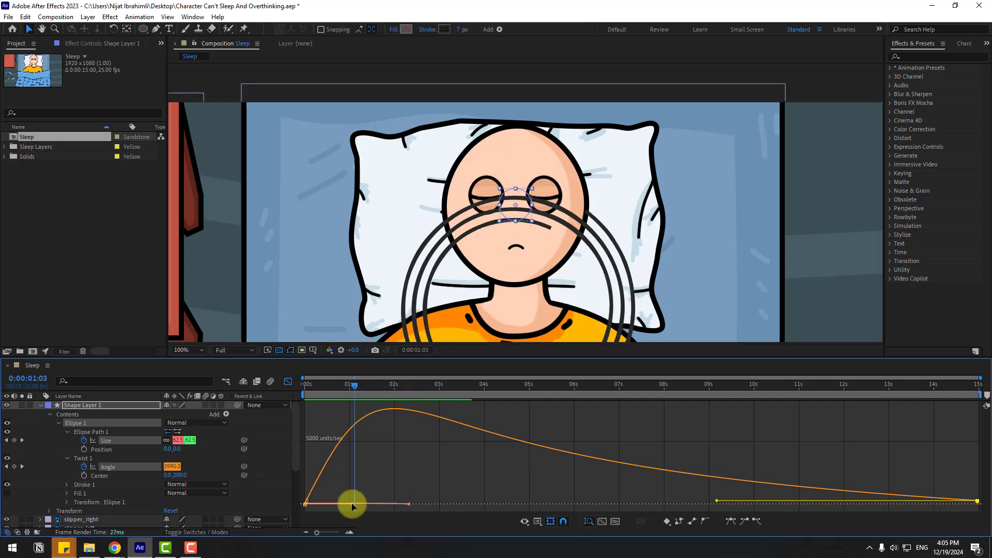
{"action": "left_click_drag", "start_coordinate": [352, 506], "coordinate": [321, 501]}
{"action": "key", "text": "space"}
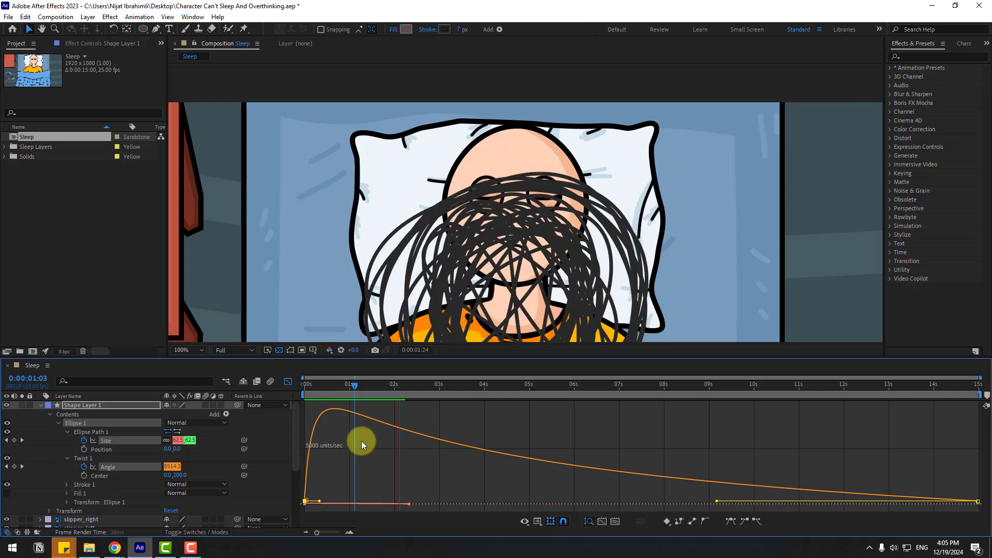
{"action": "left_click", "coordinate": [369, 385]}
{"action": "left_click", "coordinate": [293, 383]}
{"action": "left_click", "coordinate": [288, 383]}
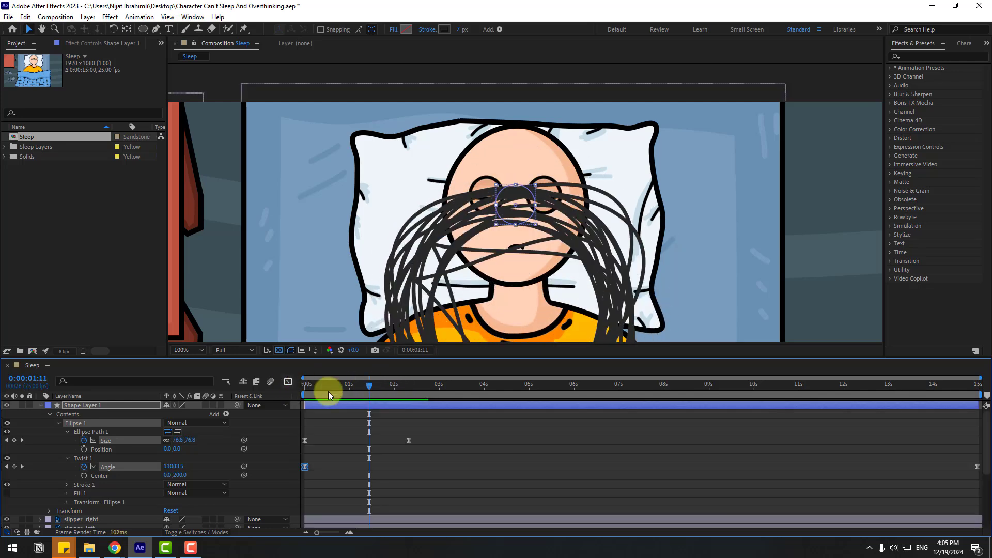
Step: Pre-compose the scribble shape layer into a new composition named line, moving all attributes into it
{"action": "left_click", "coordinate": [39, 405]}
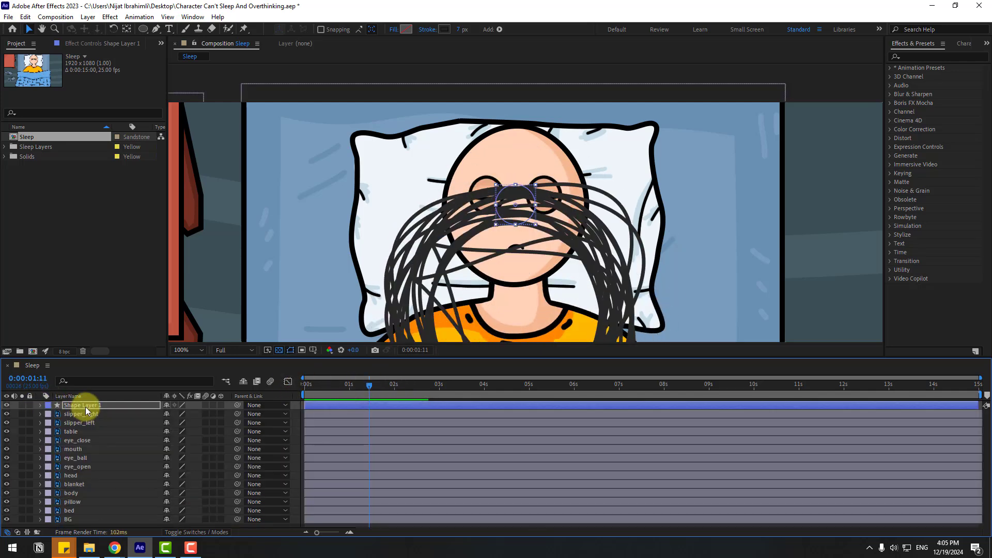
{"action": "right_click", "coordinate": [69, 405]}
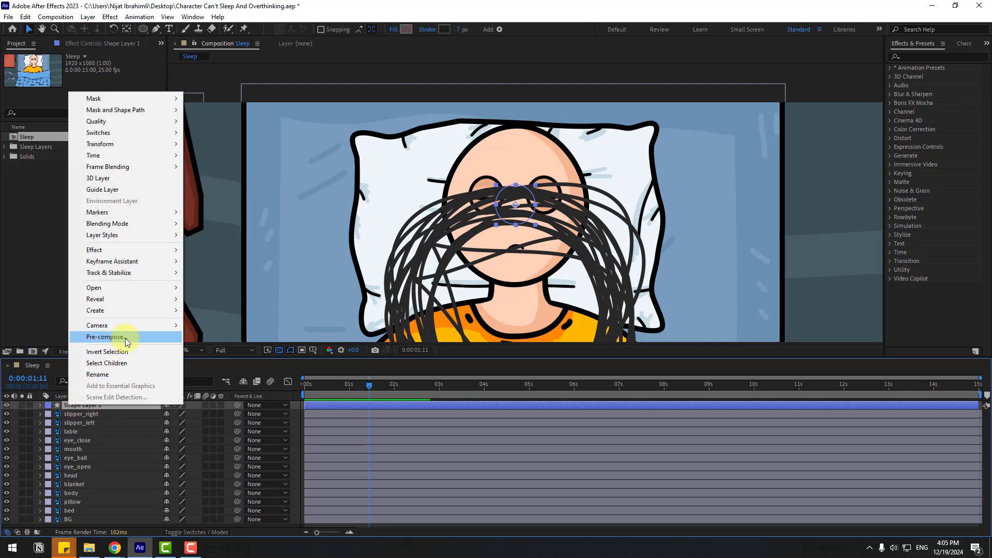
{"action": "left_click", "coordinate": [125, 338]}
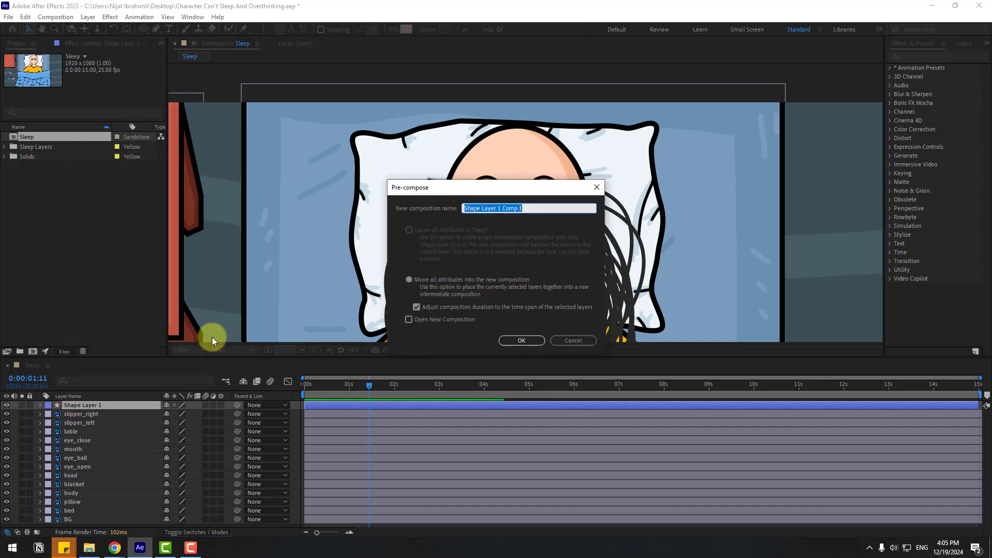
{"action": "type", "text": "line"}
{"action": "left_click", "coordinate": [517, 336]}
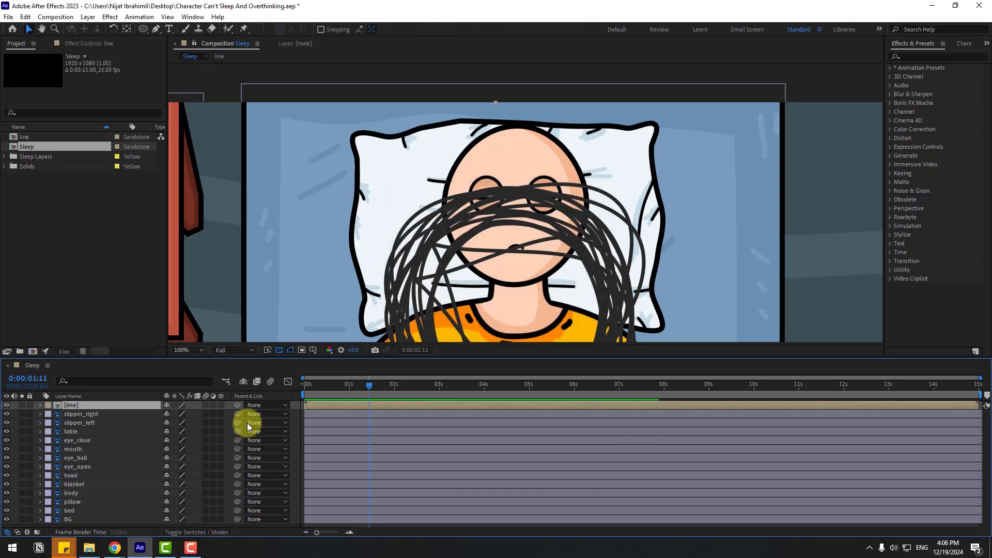
Step: Open the line composition and crop it to a region of interest of about 672 x 720 px around the scribble at its last frame
{"action": "double_click", "coordinate": [79, 406]}
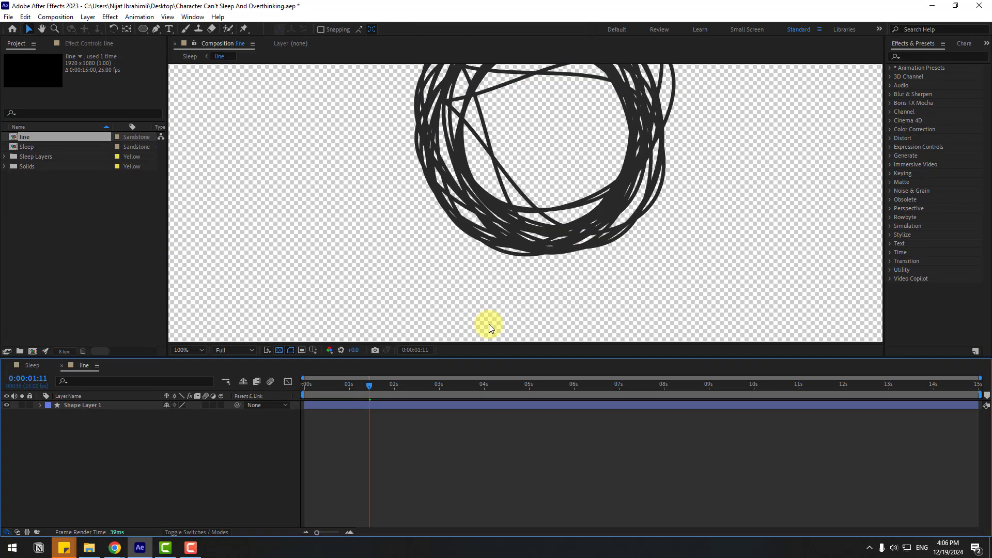
{"action": "scroll", "coordinate": [490, 325], "scroll_direction": "down", "scroll_amount": 3}
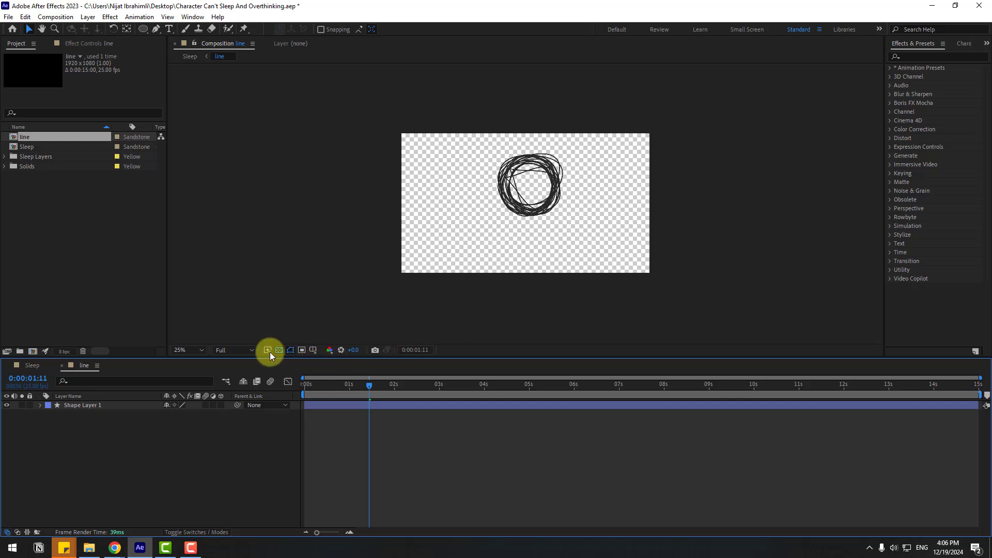
{"action": "left_click", "coordinate": [301, 353]}
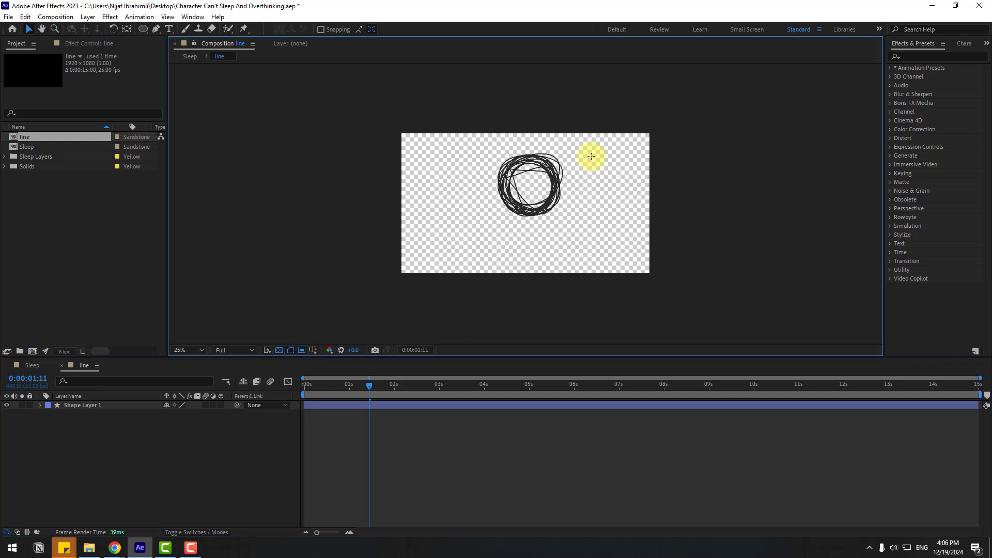
{"action": "mouse_move", "coordinate": [383, 385]}
{"action": "left_mouse_down"}
{"action": "mouse_move", "coordinate": [790, 395]}
{"action": "mouse_move", "coordinate": [978, 385]}
{"action": "left_mouse_up"}
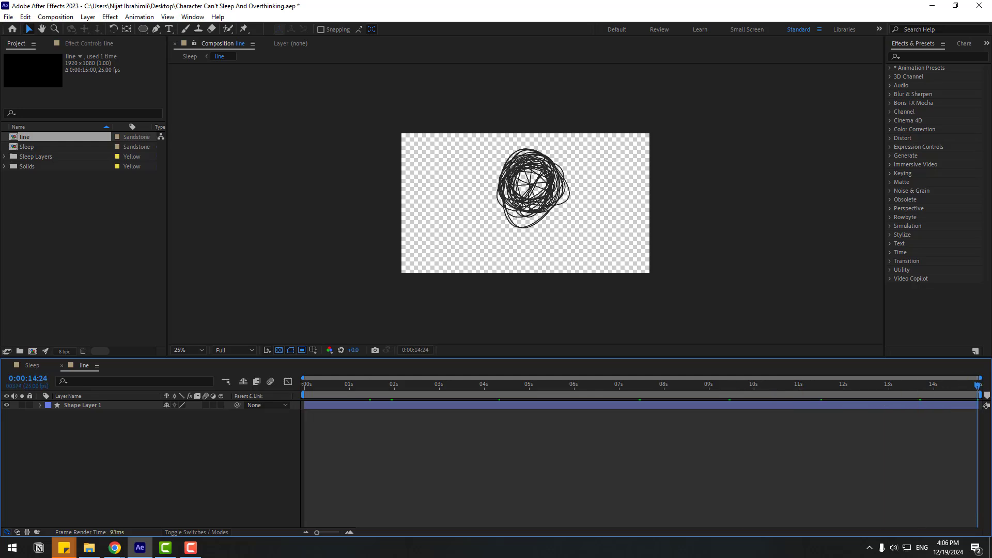
{"action": "left_click_drag", "start_coordinate": [491, 141], "coordinate": [578, 234]}
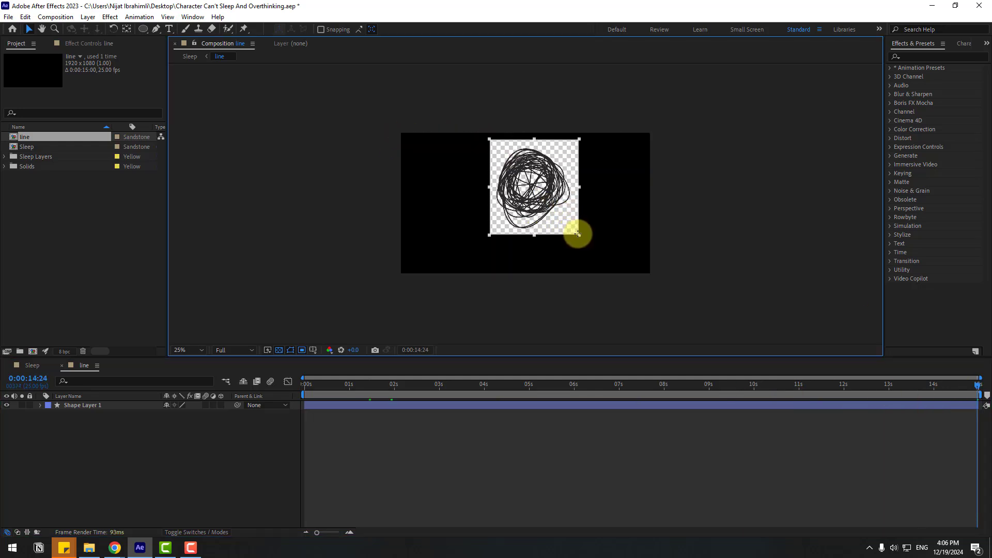
{"action": "left_click", "coordinate": [55, 18]}
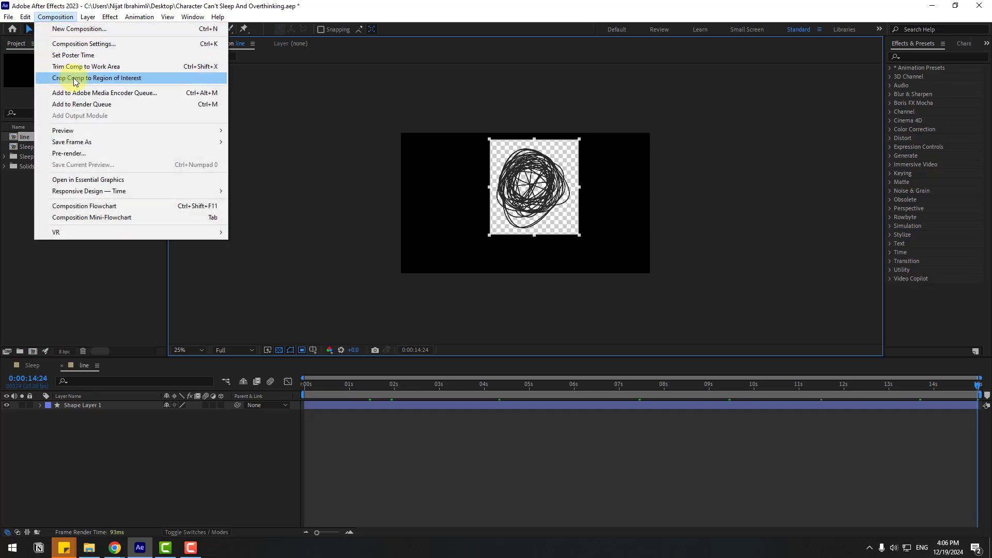
{"action": "left_click", "coordinate": [108, 78]}
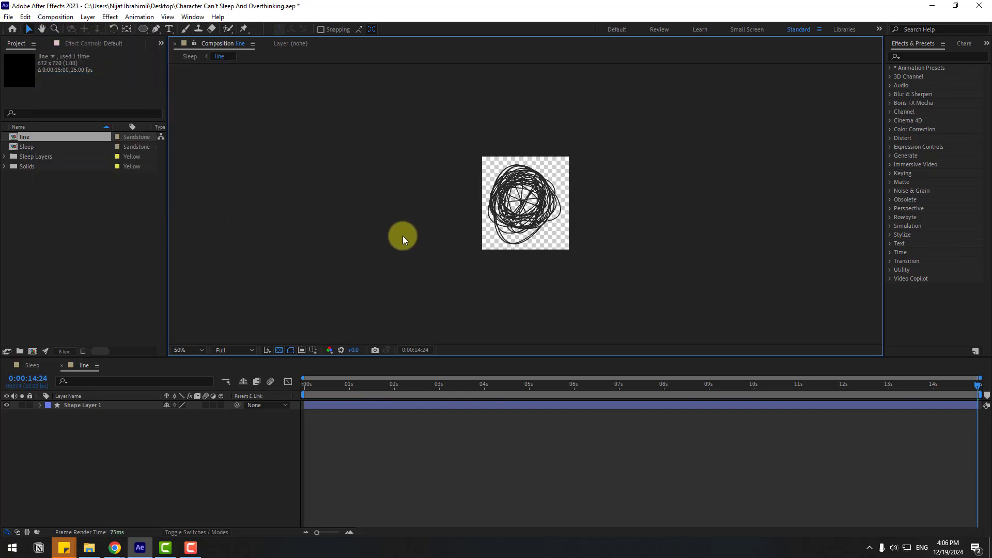
Step: Play back the scribble animation in the cropped composition, then close that composition to return to Sleep
{"action": "key", "text": "period"}
{"action": "key", "text": "space"}
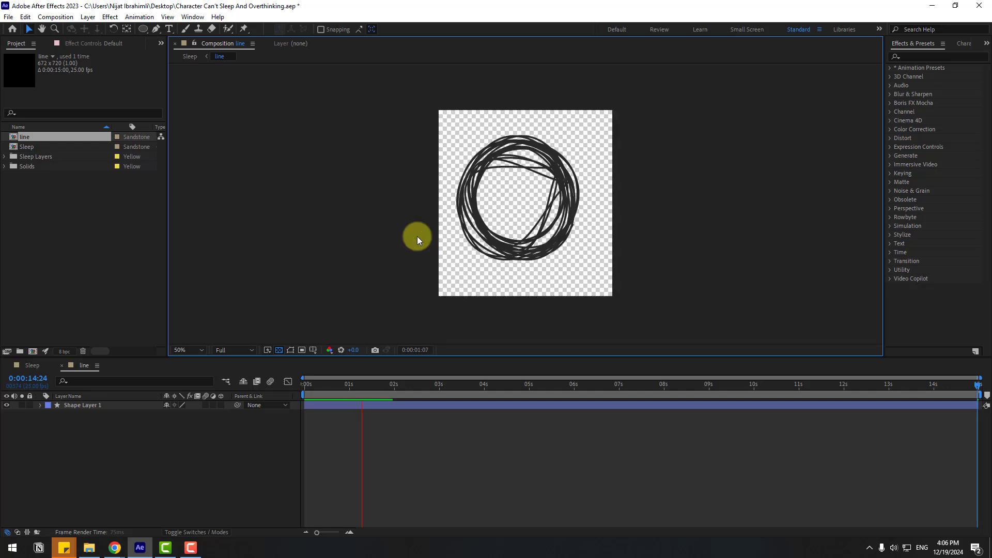
{"action": "key", "text": "space"}
{"action": "left_click", "coordinate": [383, 385]}
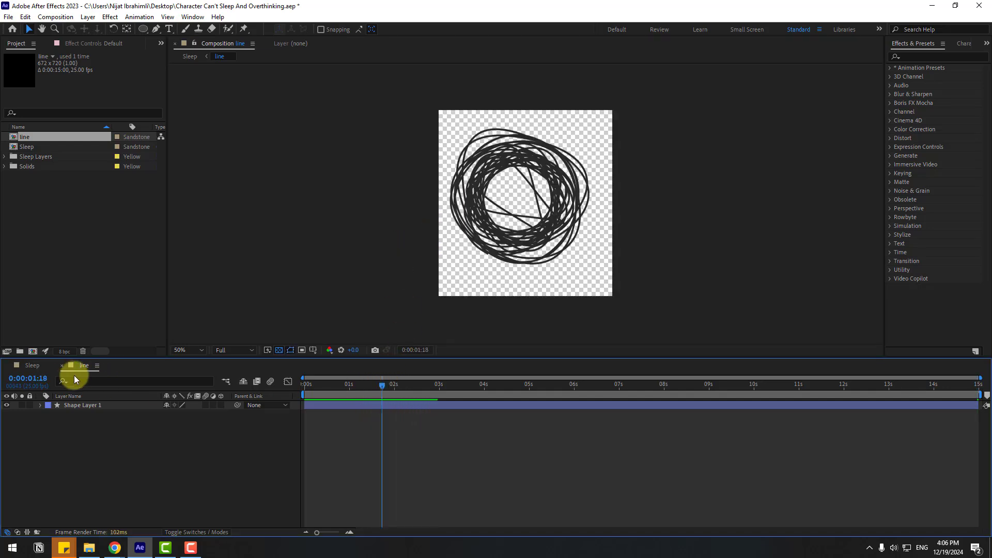
{"action": "left_click", "coordinate": [62, 367]}
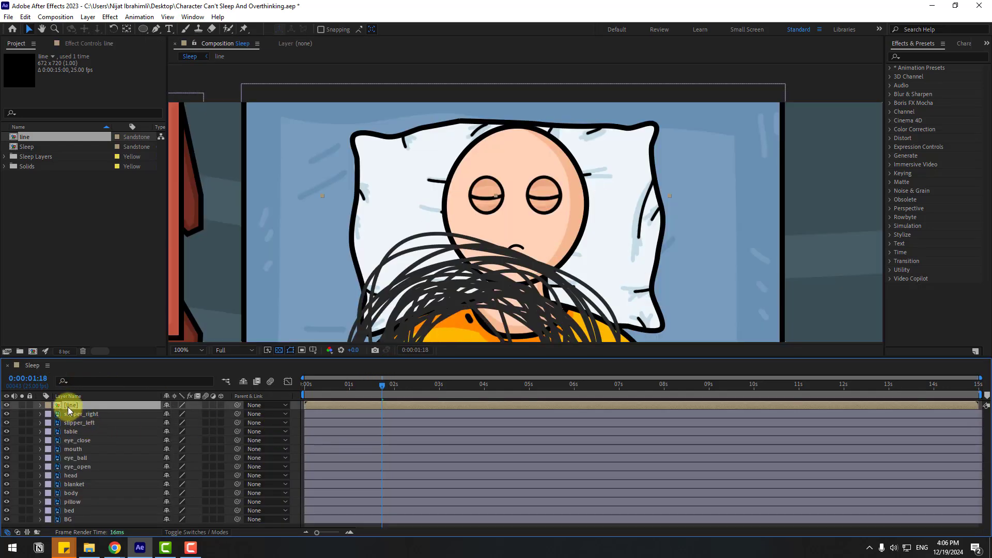
Step: Scale the line layer to 39% and centre the scribble over the character's face, checking it along the timeline
{"action": "left_click_drag", "start_coordinate": [449, 309], "coordinate": [492, 169]}
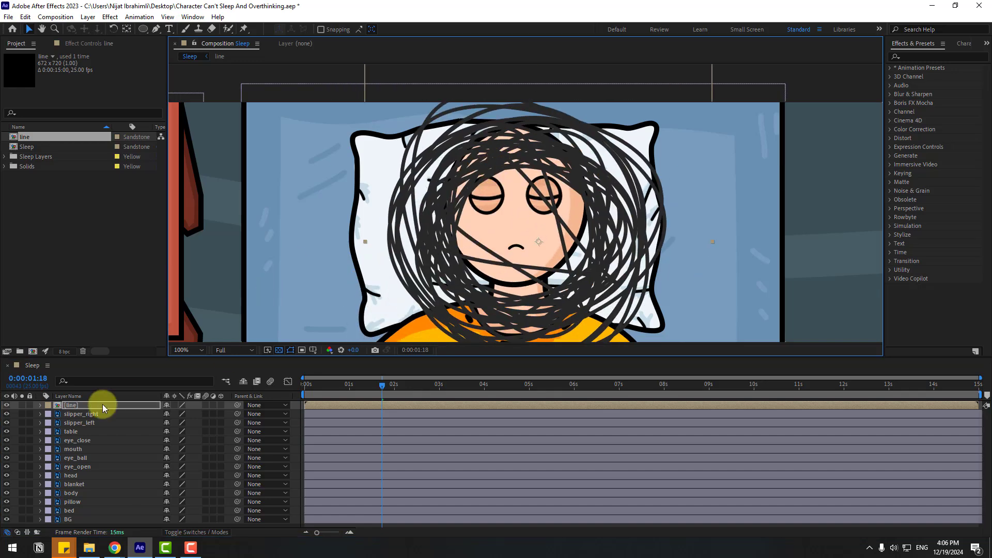
{"action": "key", "text": "s"}
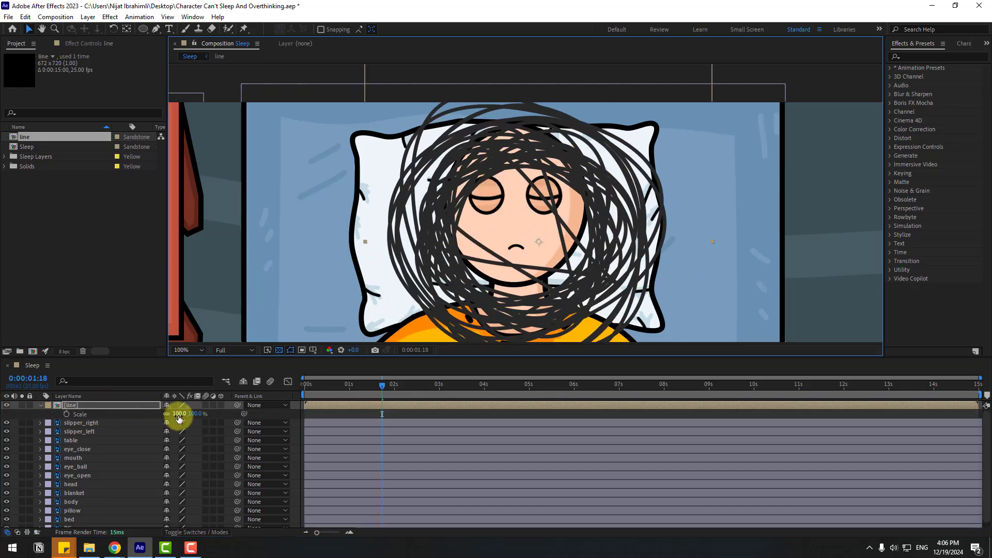
{"action": "mouse_move", "coordinate": [180, 418]}
{"action": "left_mouse_down"}
{"action": "mouse_move", "coordinate": [146, 414]}
{"action": "mouse_move", "coordinate": [158, 414]}
{"action": "left_mouse_up"}
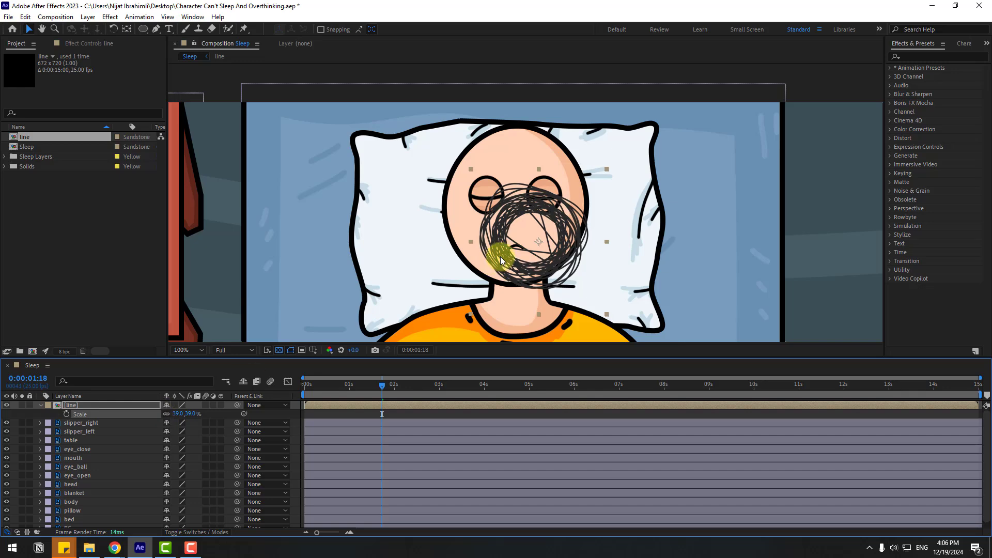
{"action": "left_click_drag", "start_coordinate": [500, 261], "coordinate": [484, 238]}
{"action": "mouse_move", "coordinate": [328, 386]}
{"action": "left_mouse_down"}
{"action": "mouse_move", "coordinate": [303, 395]}
{"action": "mouse_move", "coordinate": [491, 385]}
{"action": "left_mouse_up"}
{"action": "left_click", "coordinate": [199, 349]}
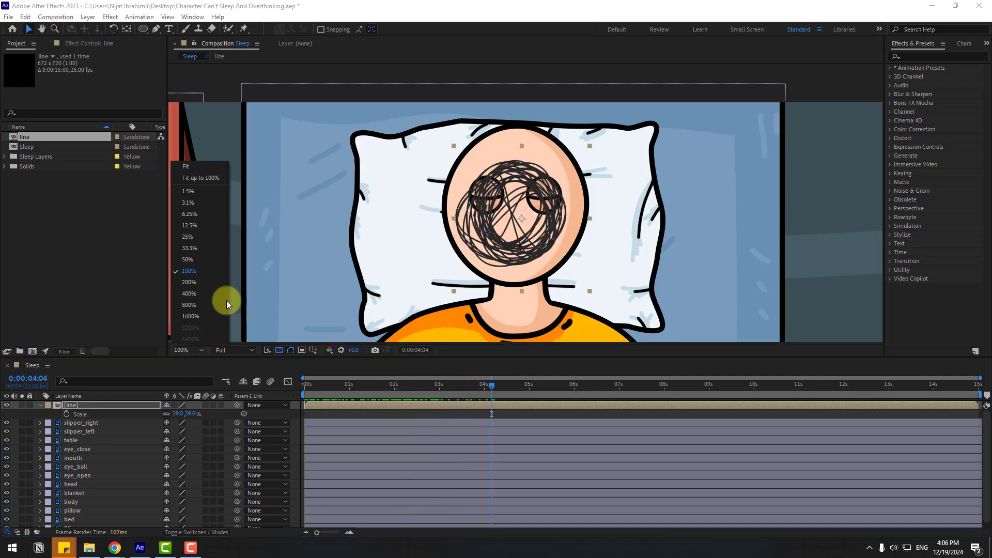
{"action": "left_click", "coordinate": [206, 179]}
{"action": "left_click", "coordinate": [40, 405]}
Step: Create a new 1920 x 1080 px solid layer named light
{"action": "left_click", "coordinate": [87, 17]}
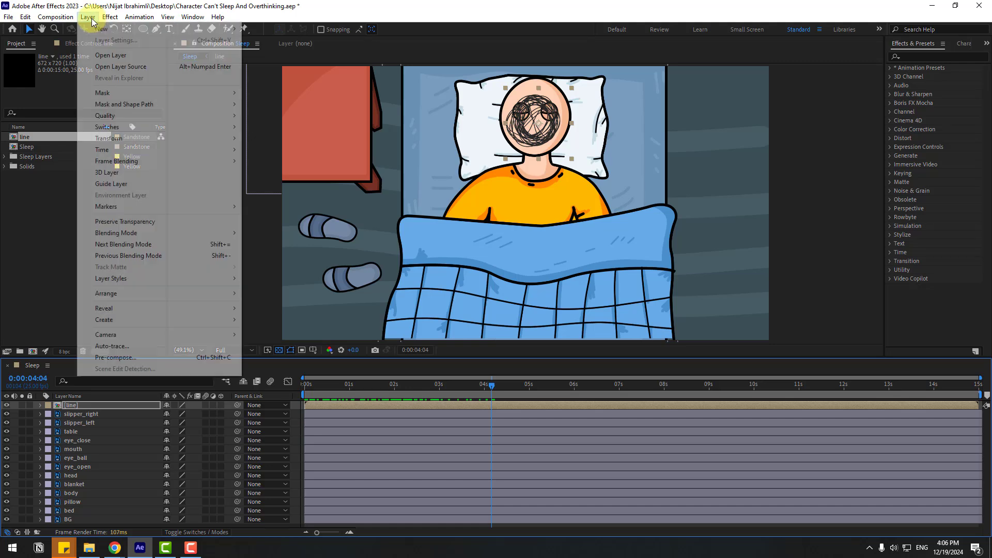
{"action": "mouse_move", "coordinate": [97, 30]}
{"action": "left_click", "coordinate": [317, 39]}
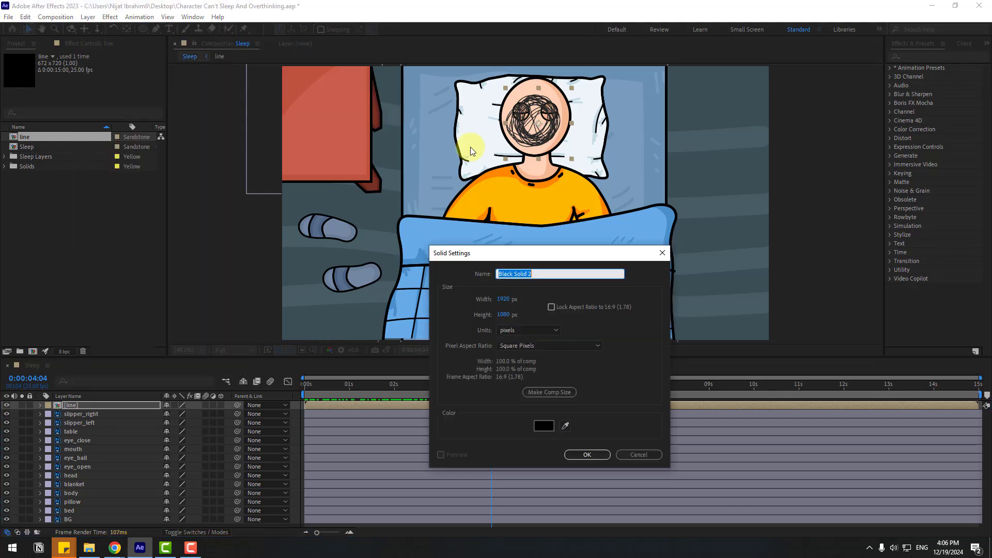
{"action": "type", "text": "light"}
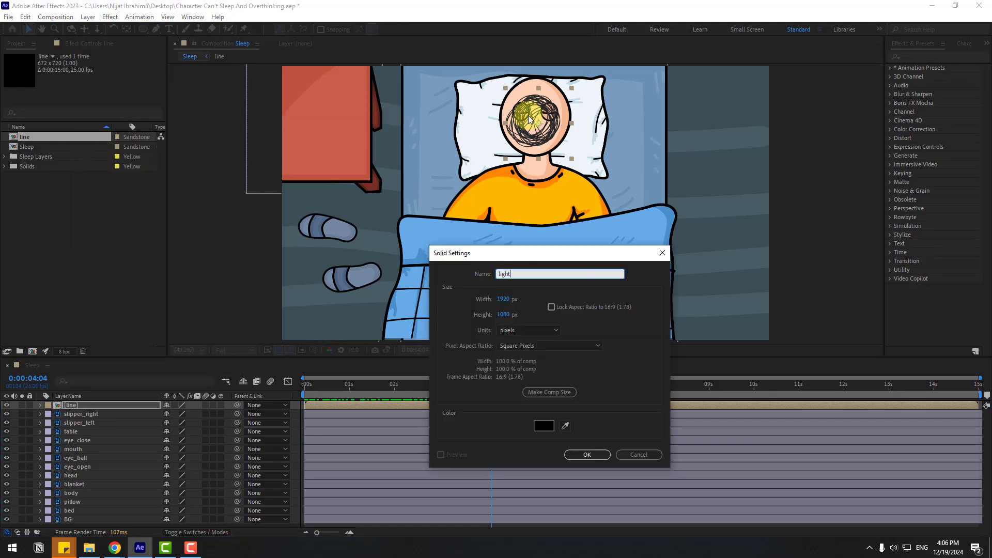
{"action": "left_click", "coordinate": [572, 453]}
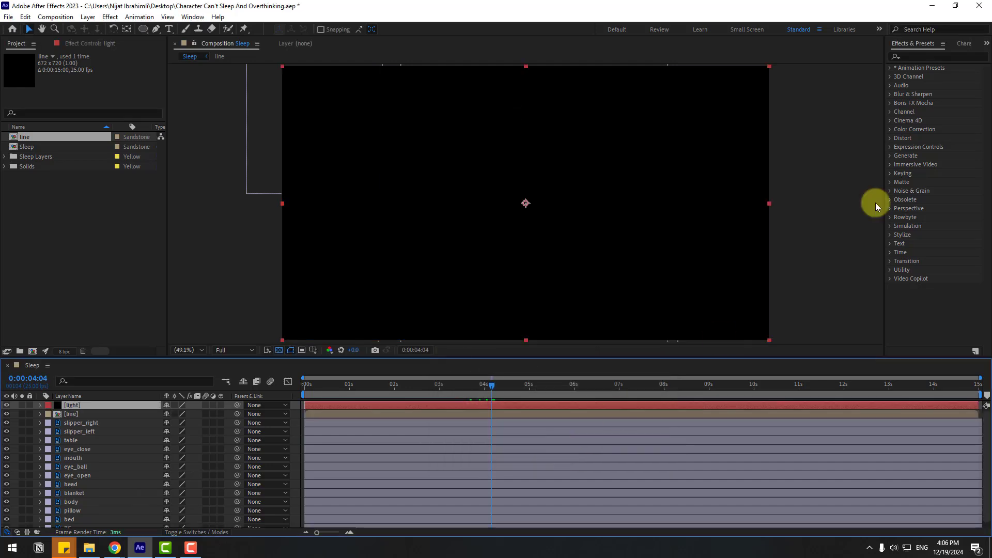
Step: Apply the Fill effect to the light solid and set its color to dark blue 061834
{"action": "left_click", "coordinate": [940, 54]}
{"action": "type", "text": "fill"}
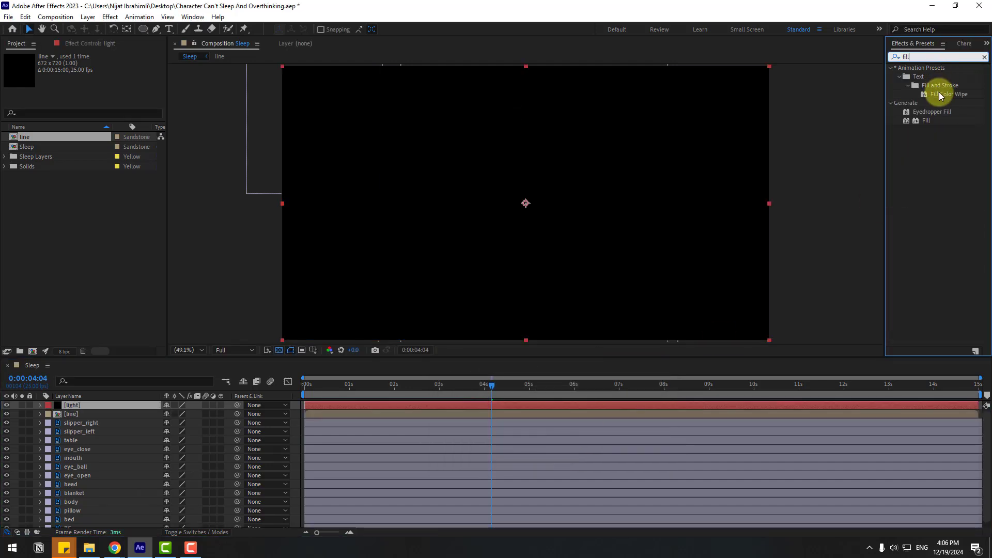
{"action": "left_click_drag", "start_coordinate": [924, 120], "coordinate": [79, 406]}
{"action": "left_click", "coordinate": [96, 92]}
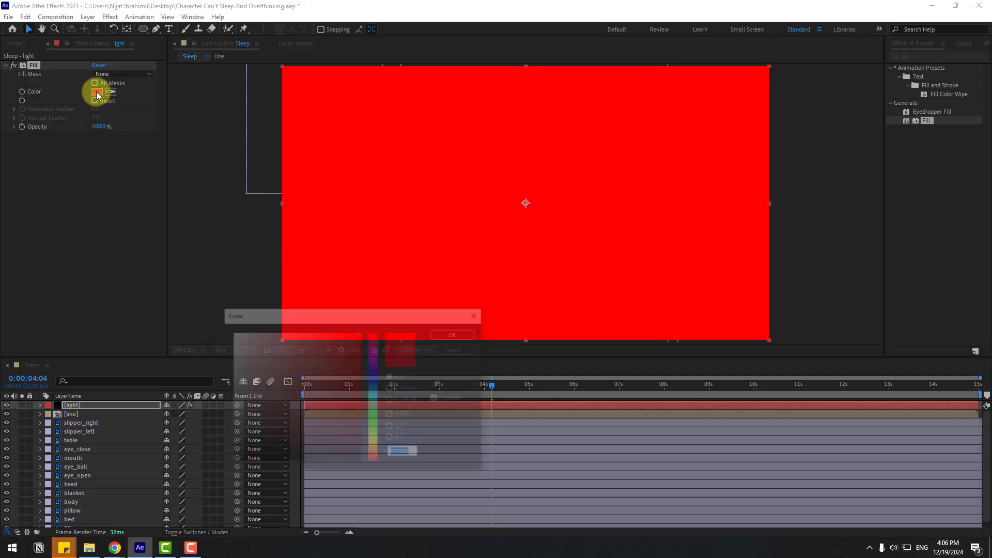
{"action": "left_click", "coordinate": [377, 385]}
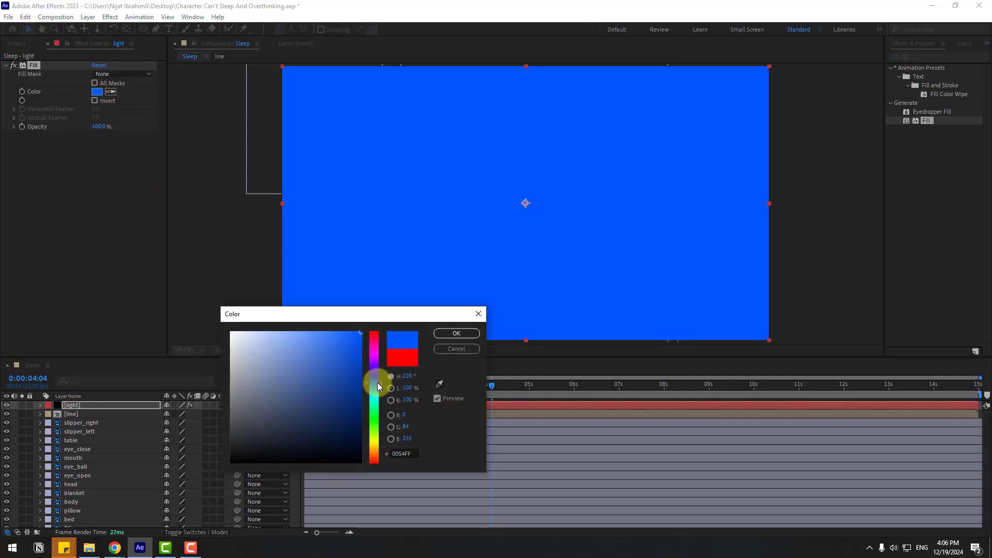
{"action": "left_click", "coordinate": [348, 431]}
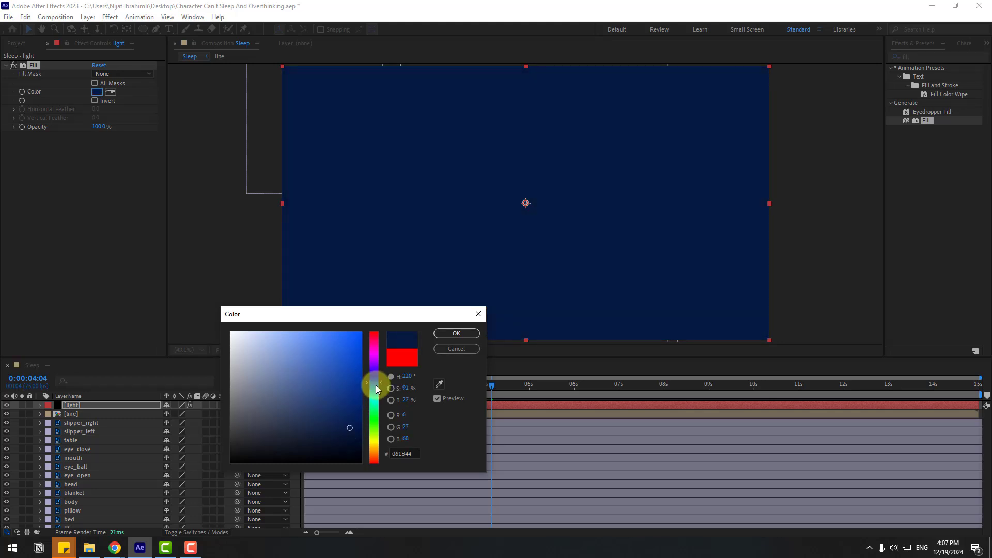
{"action": "left_click", "coordinate": [354, 433]}
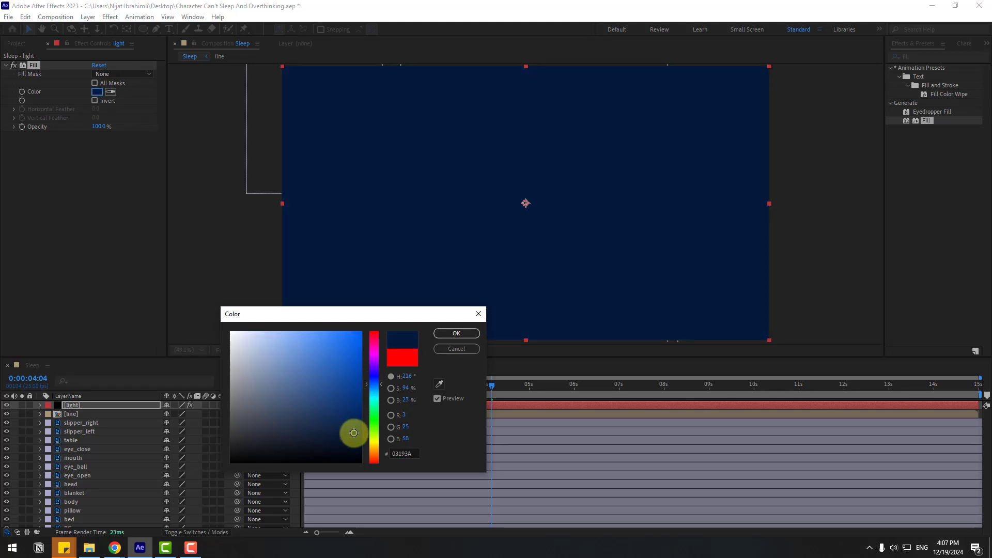
{"action": "left_click", "coordinate": [451, 334]}
Step: Reduce the light layer's opacity to 74%
{"action": "left_click", "coordinate": [73, 405]}
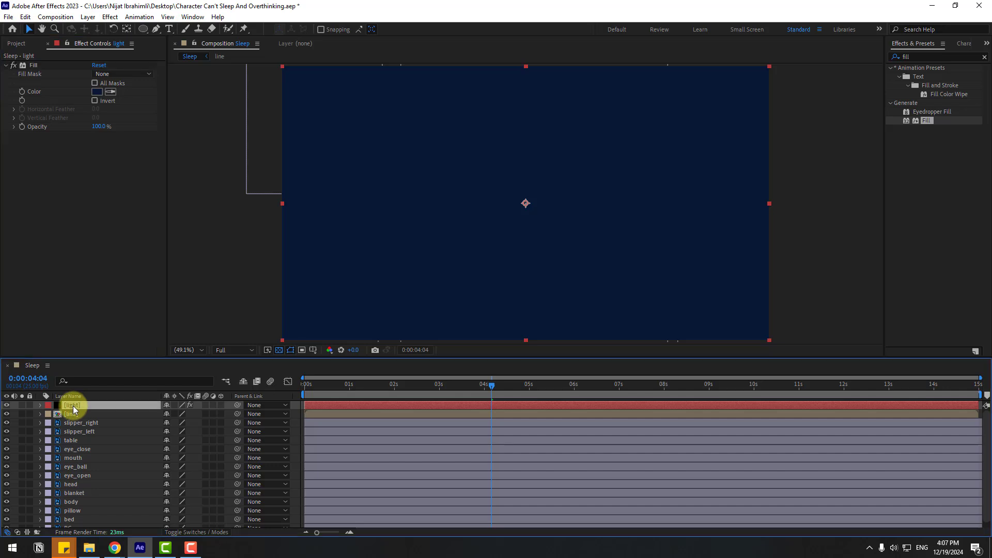
{"action": "key", "text": "t"}
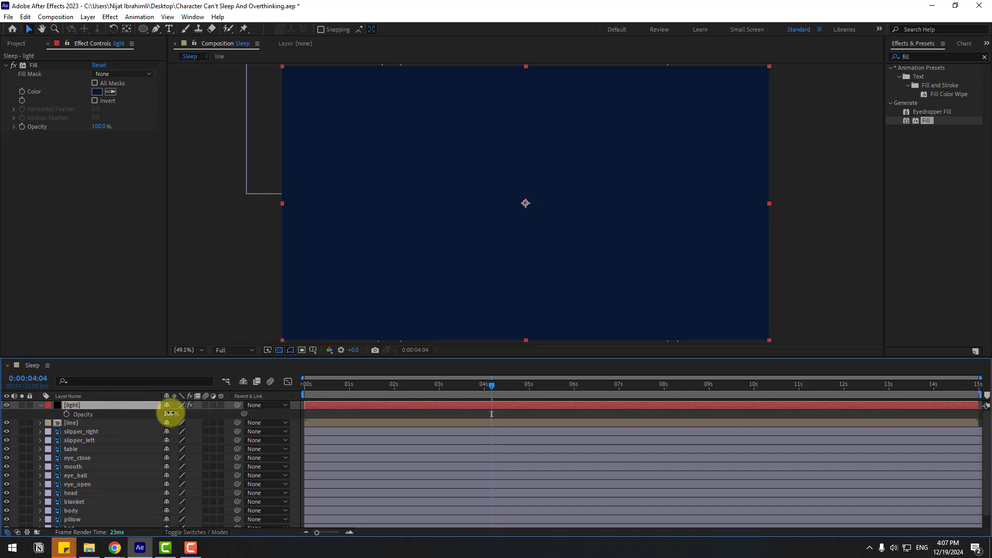
{"action": "mouse_move", "coordinate": [167, 414]}
{"action": "left_mouse_down"}
{"action": "mouse_move", "coordinate": [151, 414]}
{"action": "mouse_move", "coordinate": [160, 414]}
{"action": "left_mouse_up"}
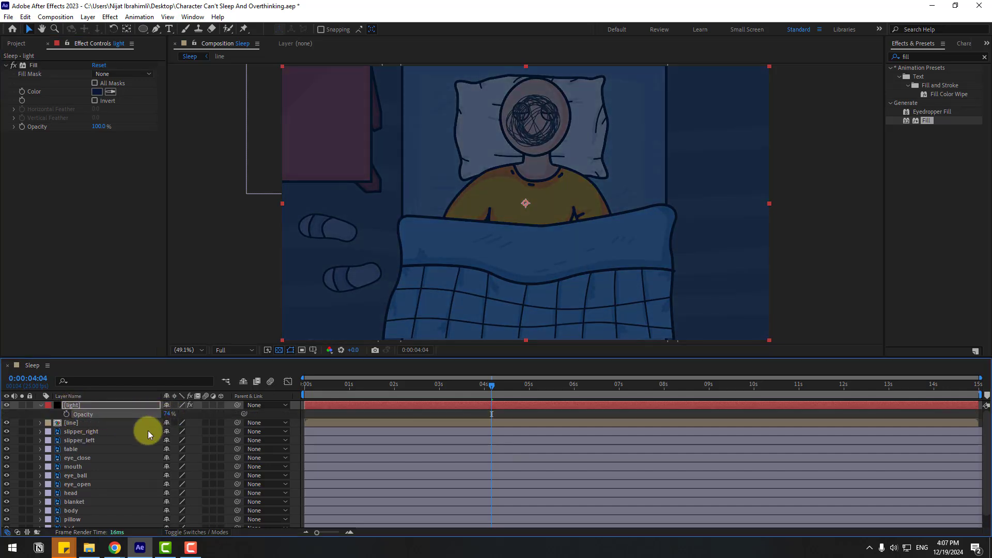
{"action": "left_click", "coordinate": [41, 407]}
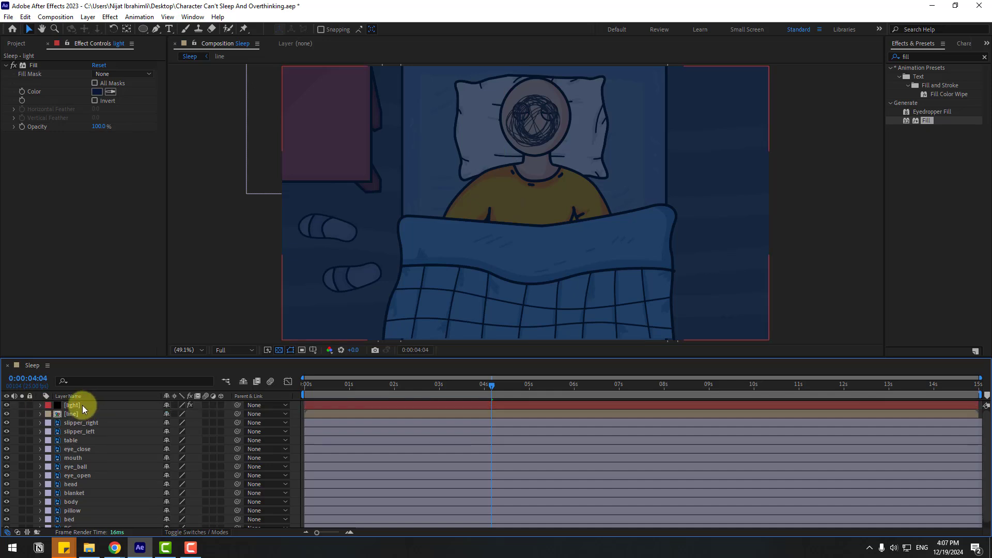
Step: Mask the light layer with a four-point Pen shape fanning diagonally from the table corner and pillow past the room's opposite lower corner
{"action": "left_click", "coordinate": [72, 407]}
{"action": "key", "text": "comma"}
{"action": "key", "text": "comma"}
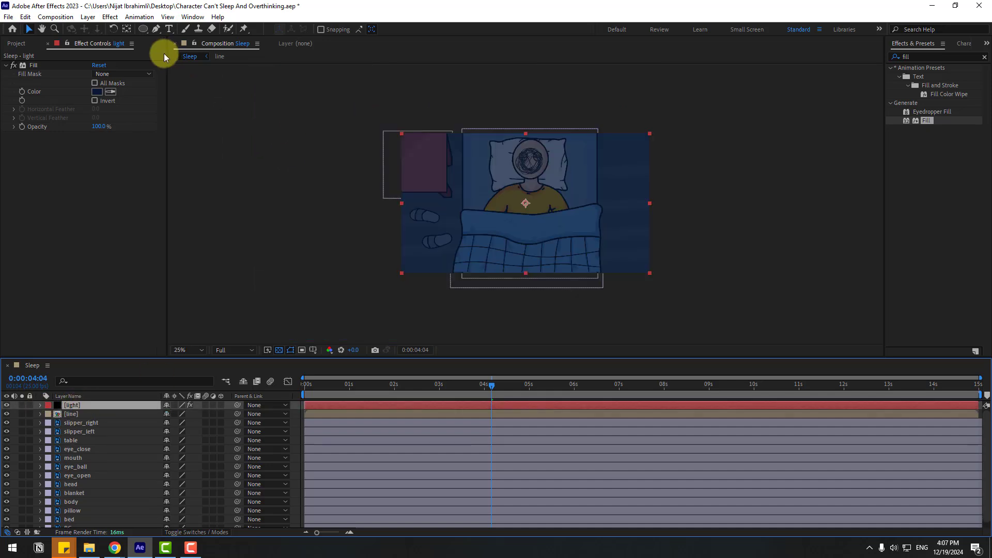
{"action": "left_click", "coordinate": [156, 29]}
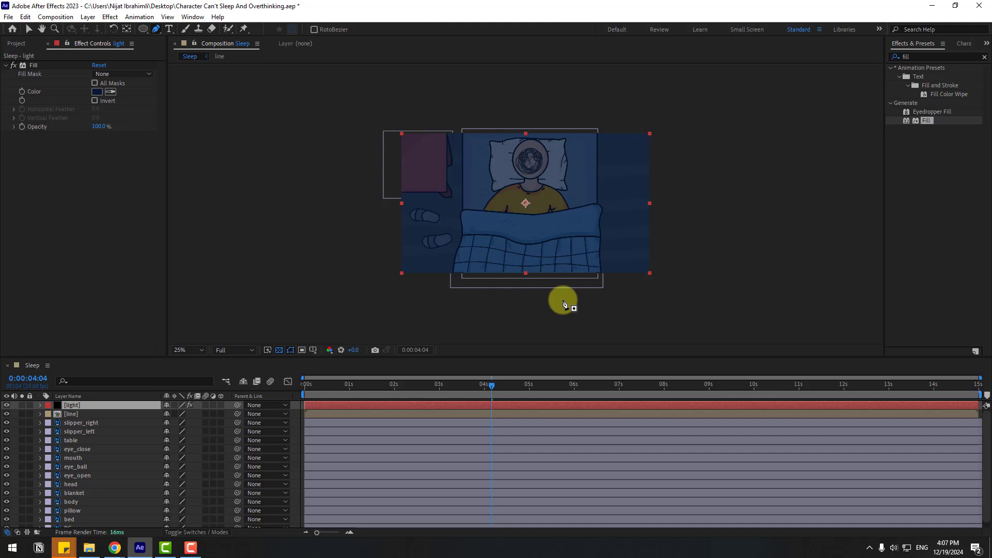
{"action": "left_click", "coordinate": [639, 284]}
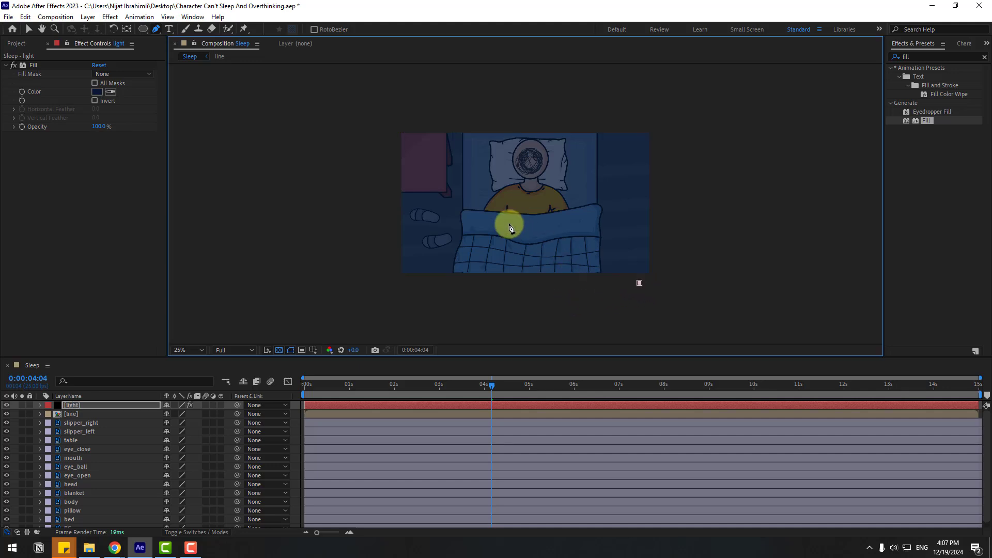
{"action": "left_click", "coordinate": [440, 189]}
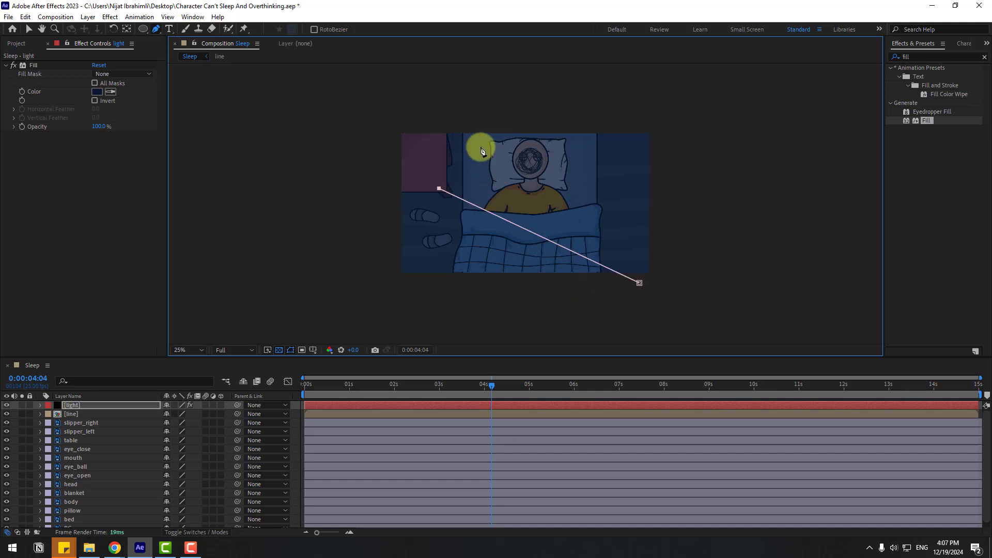
{"action": "left_click", "coordinate": [483, 141]}
{"action": "left_click", "coordinate": [639, 283]}
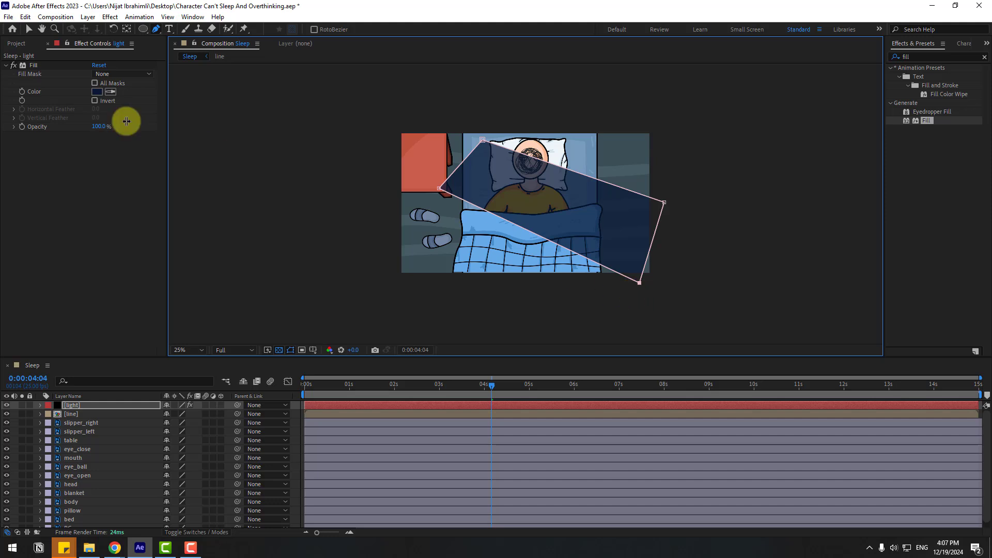
{"action": "left_click", "coordinate": [27, 29]}
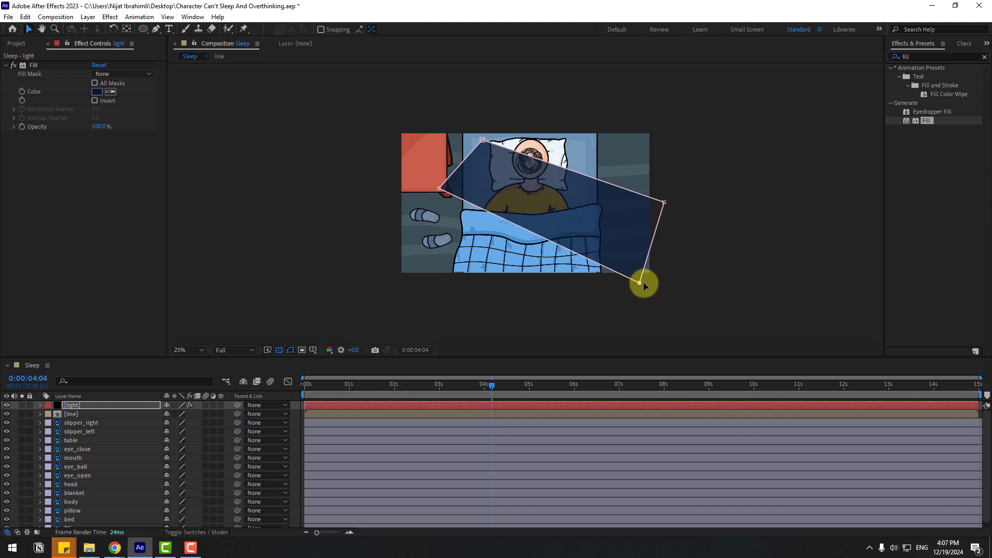
{"action": "left_click_drag", "start_coordinate": [644, 286], "coordinate": [649, 287]}
{"action": "left_click_drag", "start_coordinate": [663, 203], "coordinate": [675, 210]}
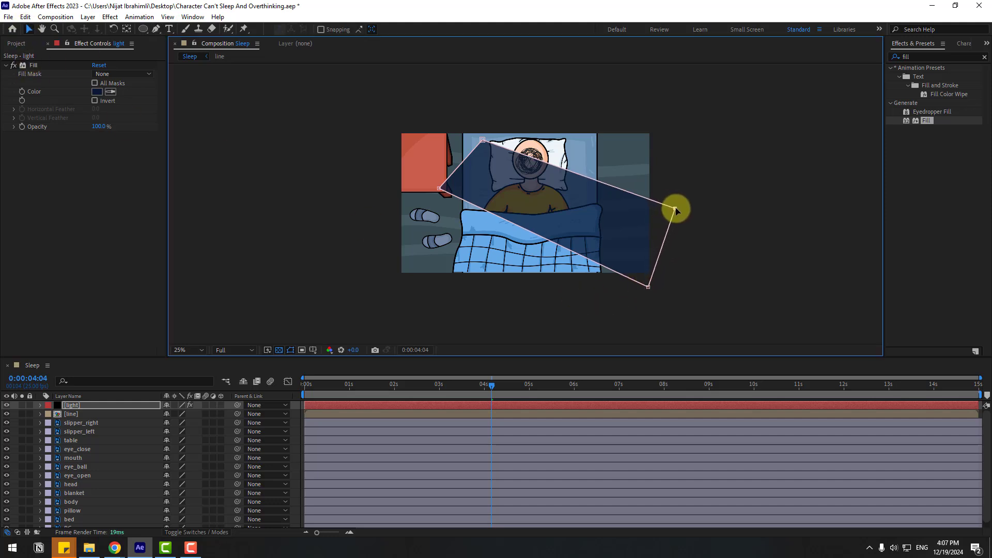
Step: Invert the light layer's mask so the dark fill lies outside the diagonal beam
{"action": "left_click", "coordinate": [67, 404]}
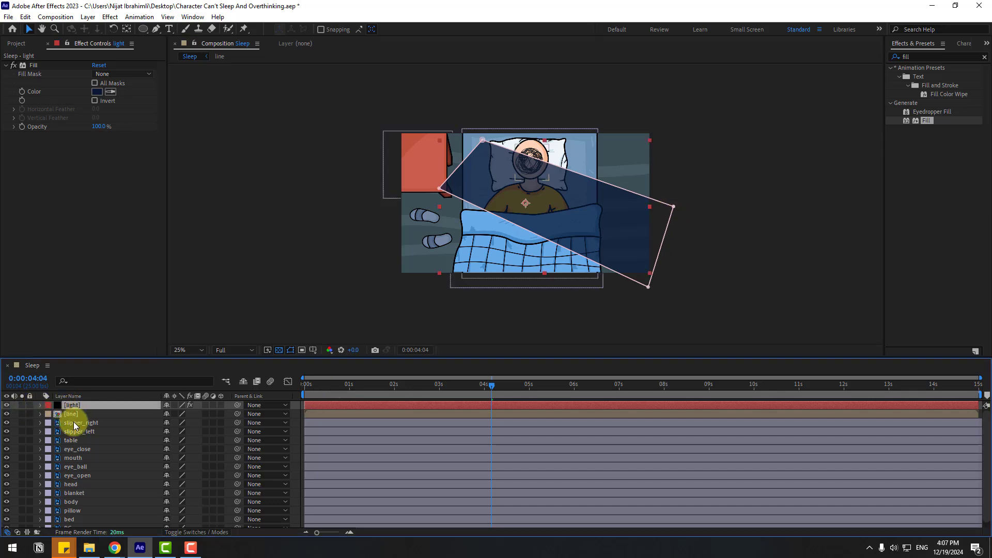
{"action": "key", "text": "m"}
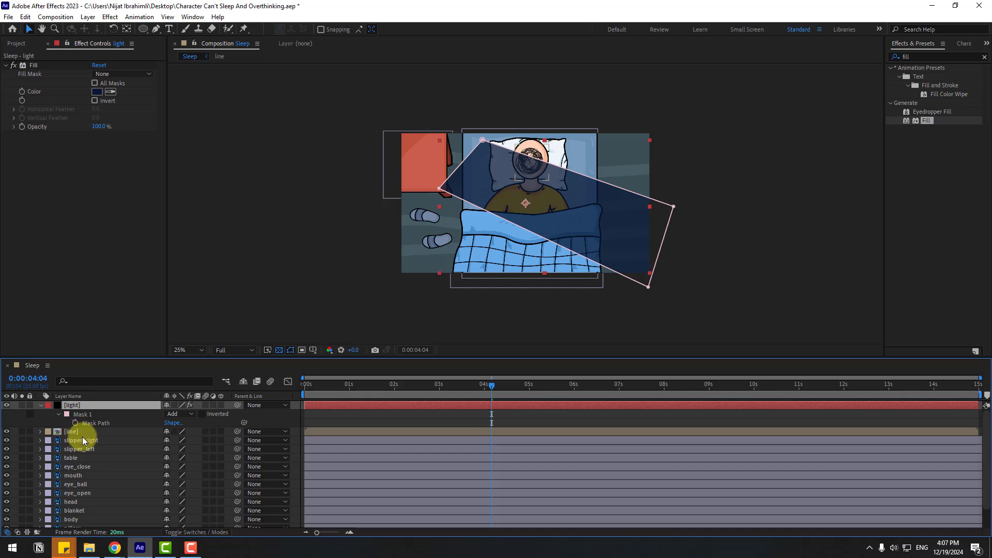
{"action": "left_click", "coordinate": [202, 414]}
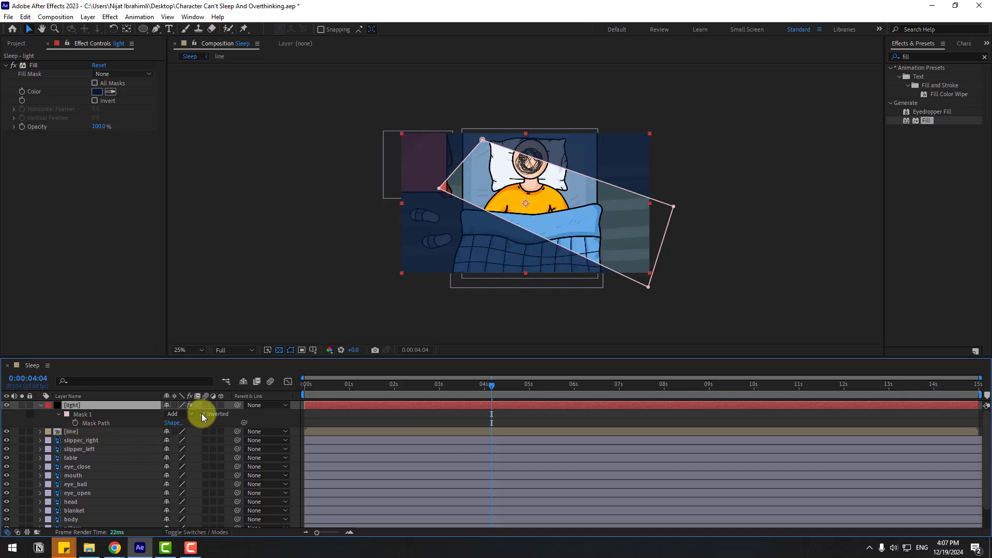
{"action": "left_click", "coordinate": [529, 417]}
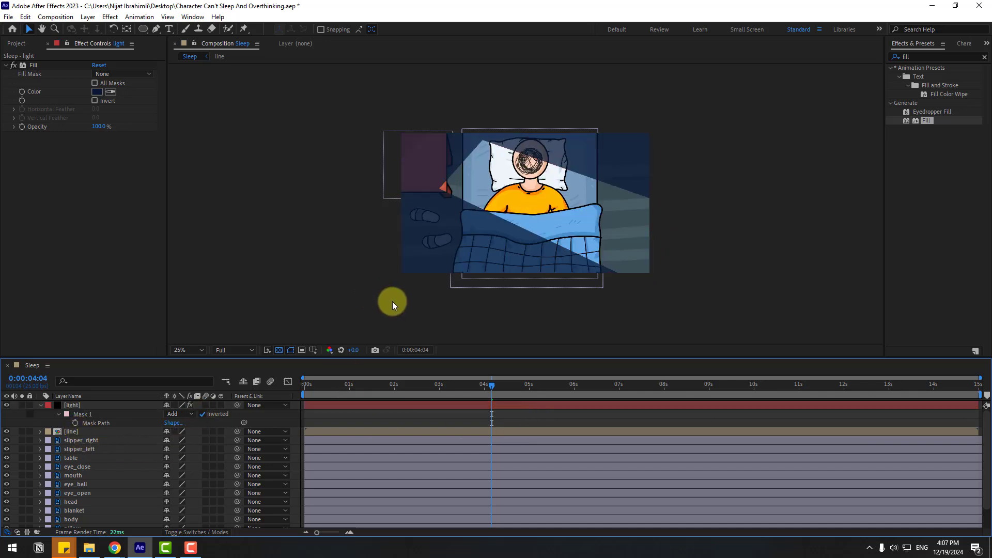
Step: Set a Mask Path keyframe for the fully open beam at 0:00:02:04
{"action": "left_click", "coordinate": [54, 412]}
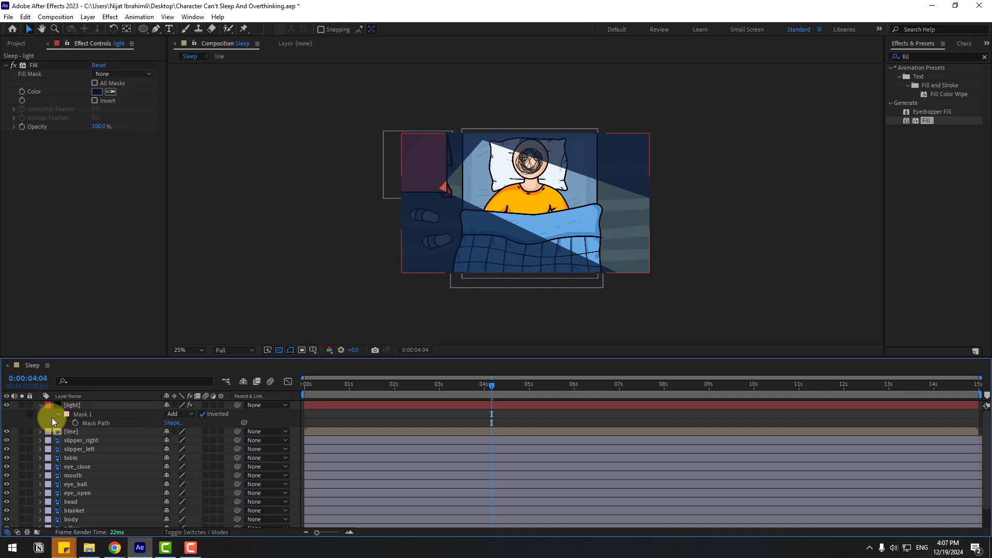
{"action": "left_click", "coordinate": [58, 416]}
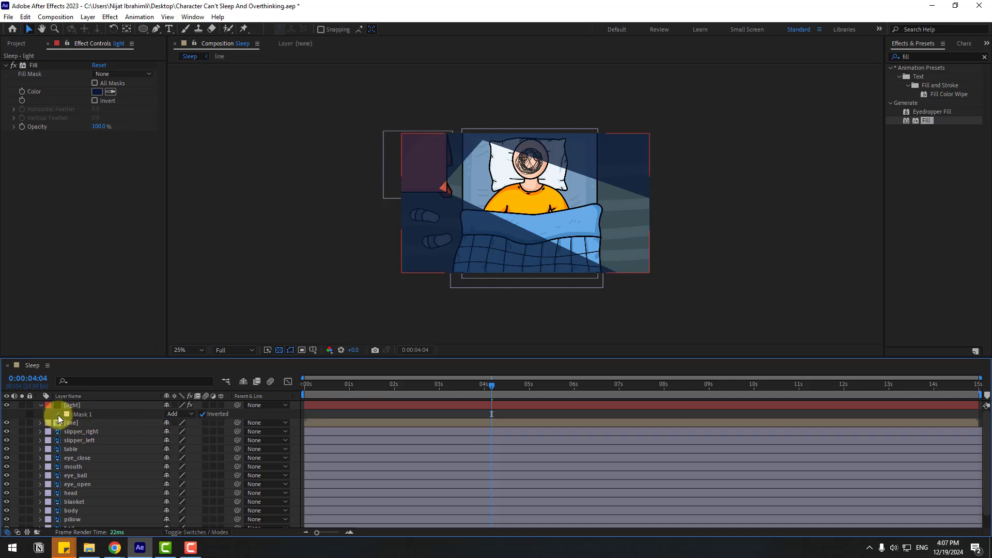
{"action": "left_click", "coordinate": [59, 414]}
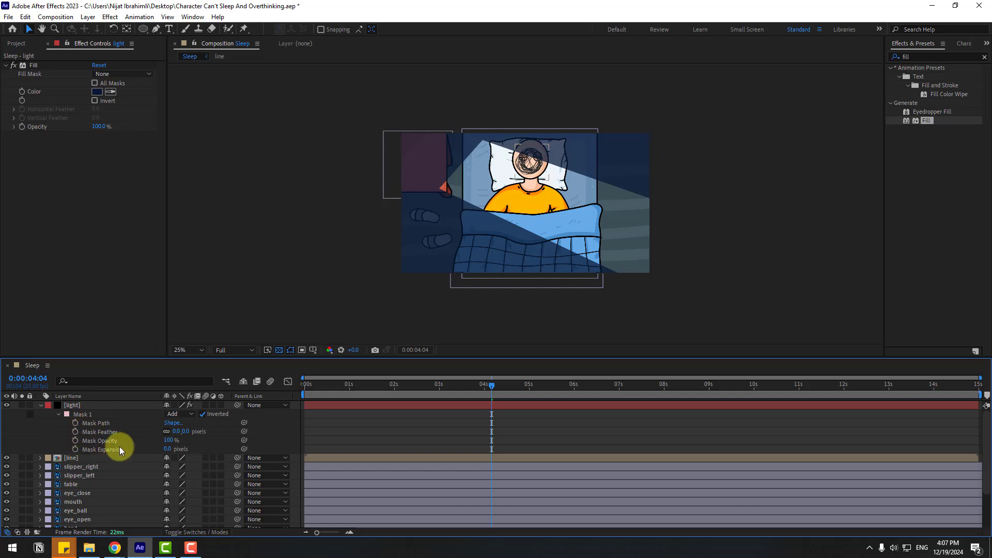
{"action": "left_click", "coordinate": [402, 388]}
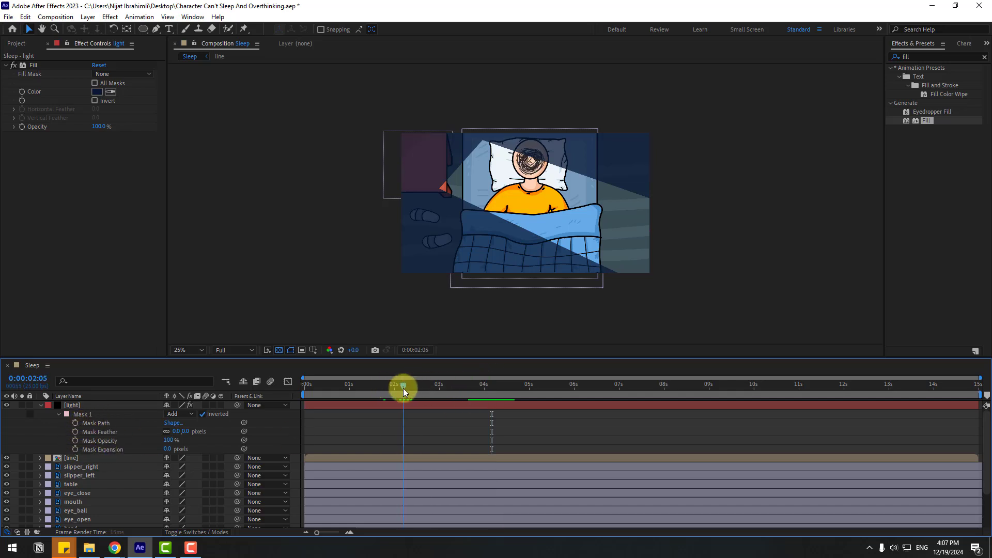
{"action": "left_click", "coordinate": [75, 424]}
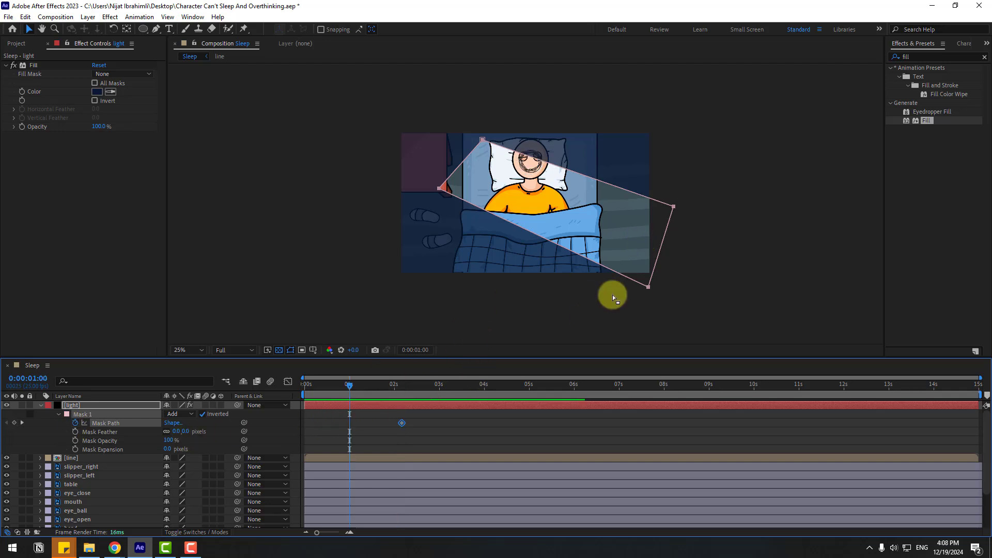
Step: At 0:00:01:00, collapse the mask into a thin line by moving its two upper points onto the lower ones
{"action": "left_click", "coordinate": [674, 208]}
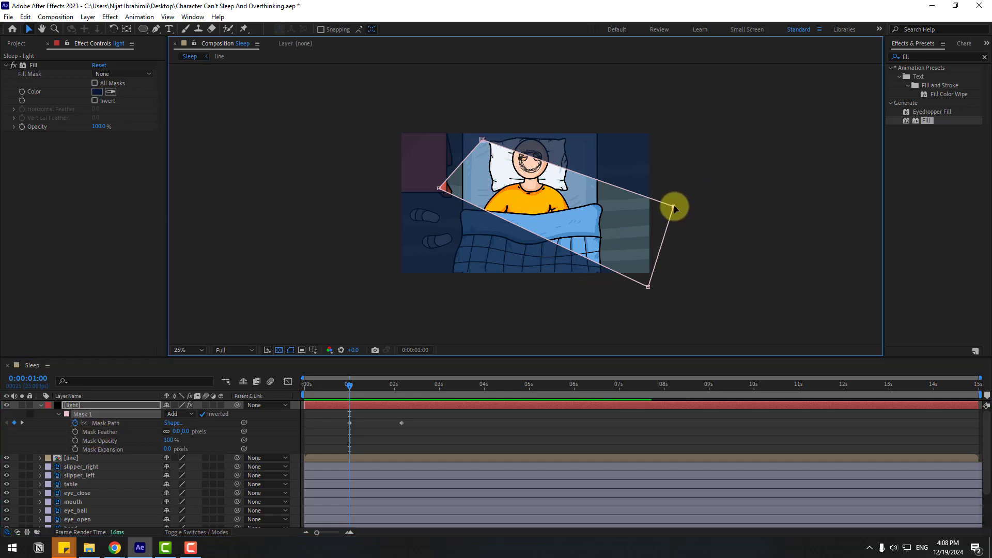
{"action": "left_click_drag", "start_coordinate": [674, 208], "coordinate": [653, 288]}
{"action": "left_click", "coordinate": [489, 147]}
{"action": "left_click_drag", "start_coordinate": [483, 145], "coordinate": [446, 188]}
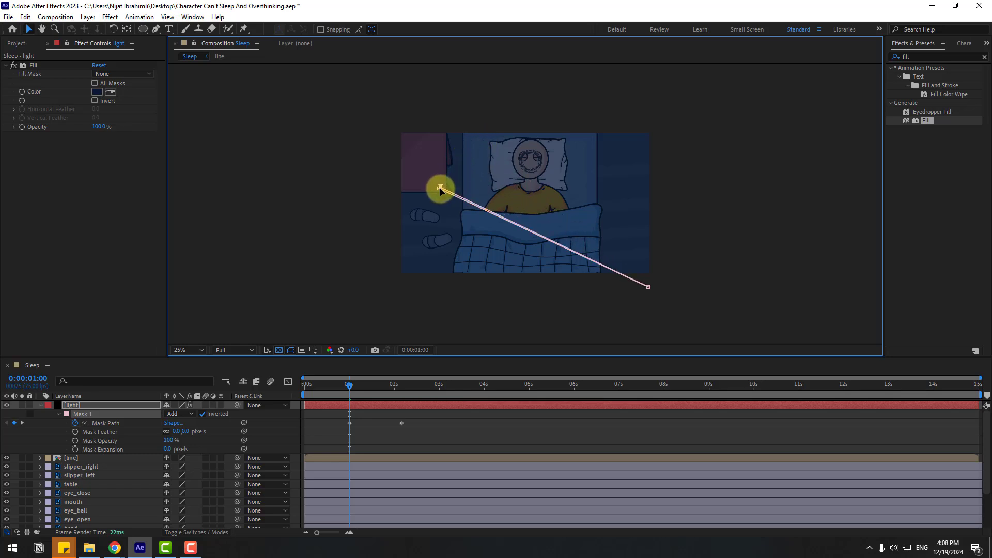
{"action": "left_click", "coordinate": [347, 463]}
{"action": "mouse_move", "coordinate": [349, 388]}
{"action": "left_mouse_down"}
{"action": "mouse_move", "coordinate": [410, 389]}
{"action": "mouse_move", "coordinate": [337, 395]}
{"action": "mouse_move", "coordinate": [404, 393]}
{"action": "mouse_move", "coordinate": [353, 394]}
{"action": "left_mouse_up"}
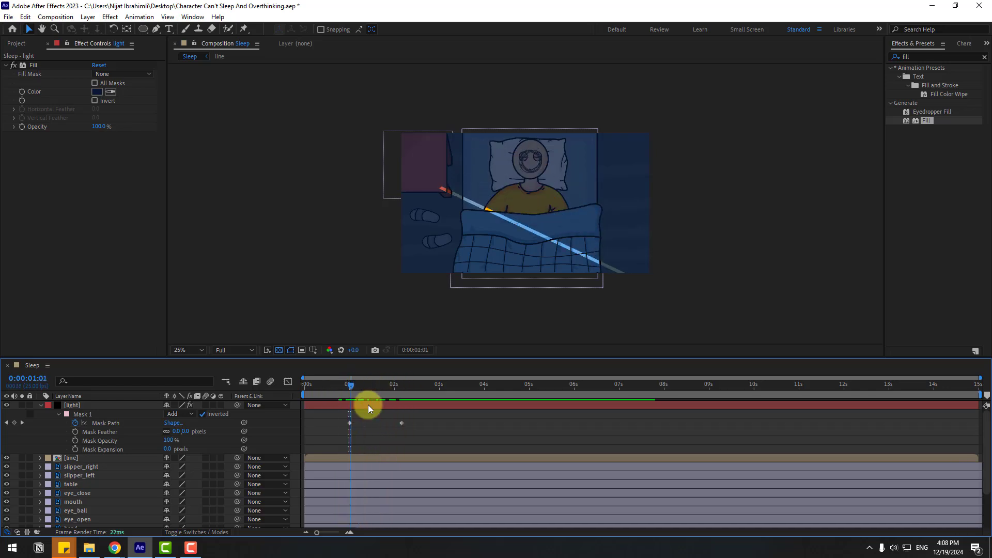
Step: Apply Easy Ease to both Mask Path keyframes
{"action": "left_click_drag", "start_coordinate": [411, 433], "coordinate": [346, 420]}
{"action": "right_click", "coordinate": [351, 427]}
{"action": "mouse_move", "coordinate": [413, 414]}
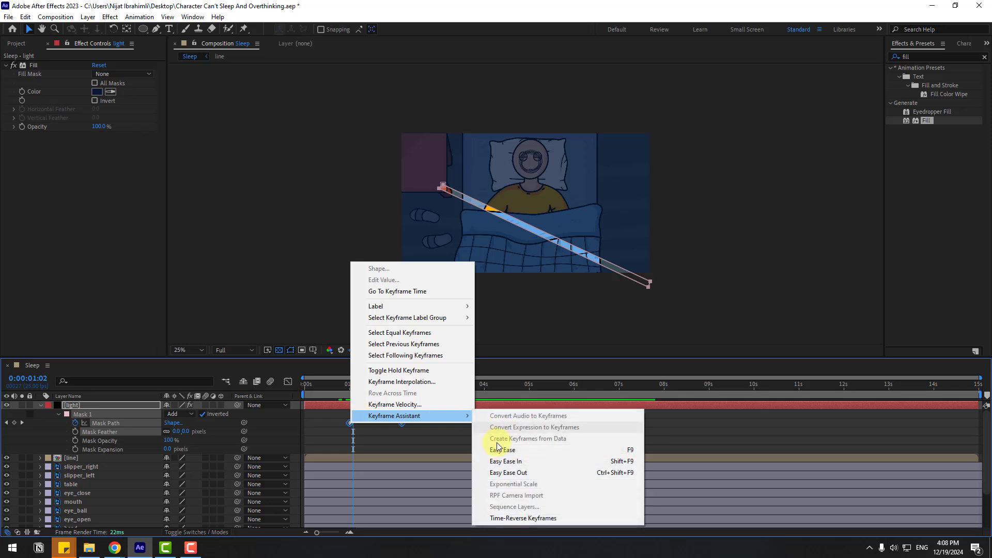
{"action": "left_click", "coordinate": [488, 447]}
Step: Reshape the Mask Path speed graph so the beam opens fast early and slows toward the second keyframe, previewing the motion
{"action": "left_click", "coordinate": [288, 382]}
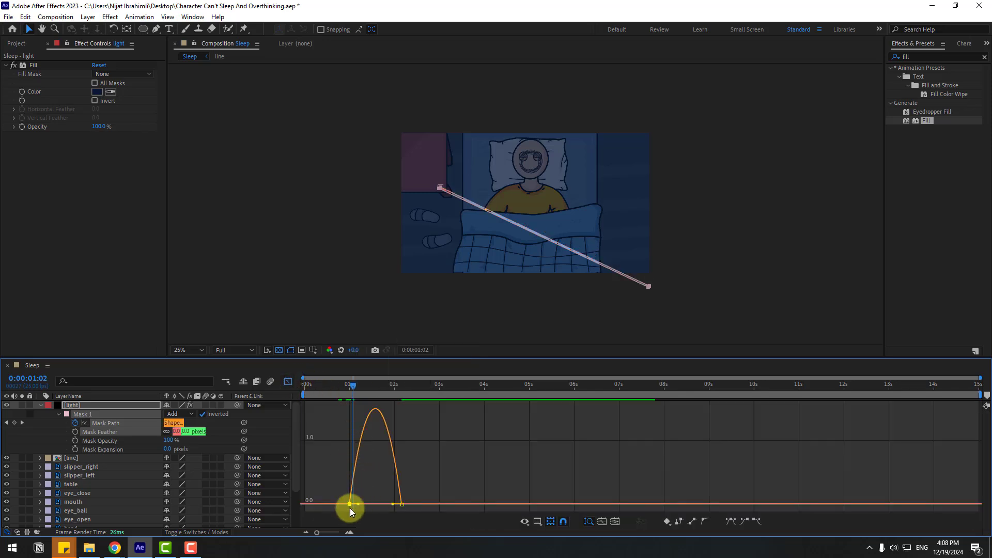
{"action": "left_click_drag", "start_coordinate": [359, 504], "coordinate": [366, 497]}
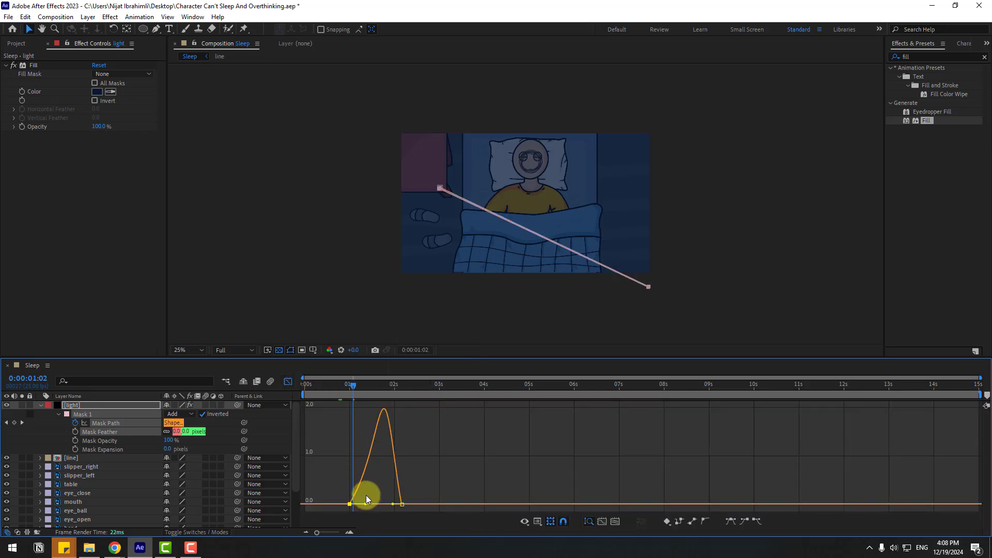
{"action": "key", "text": "space"}
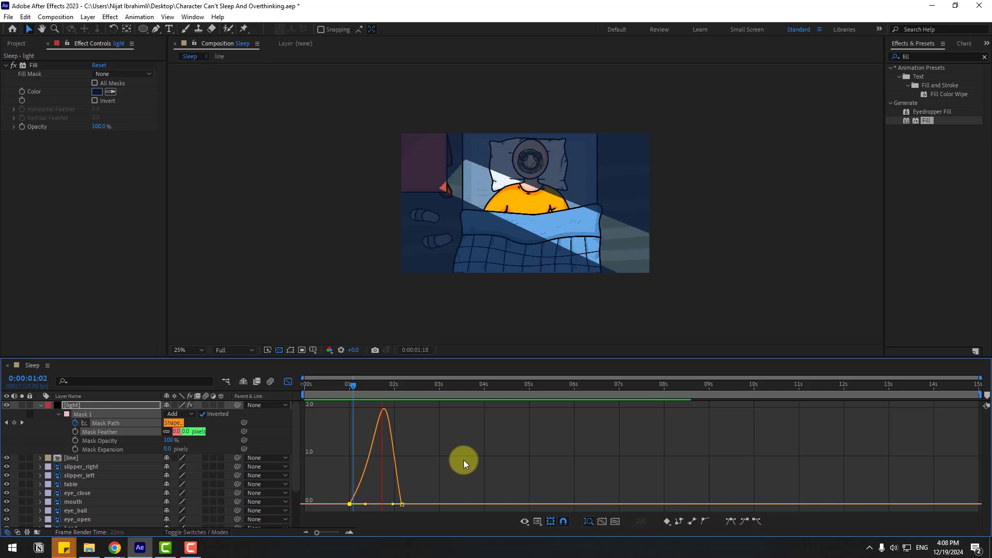
{"action": "left_click", "coordinate": [388, 505]}
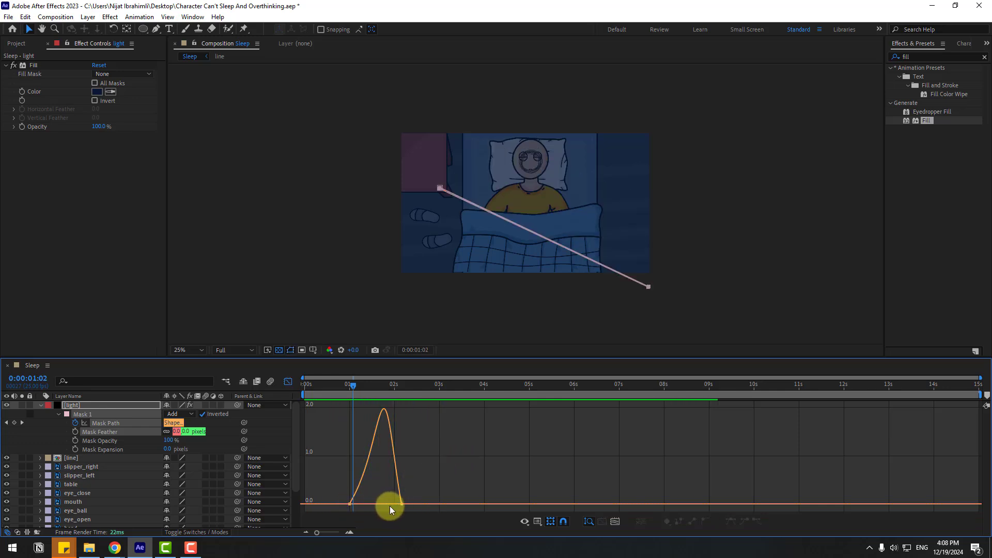
{"action": "left_click_drag", "start_coordinate": [395, 504], "coordinate": [382, 505]}
{"action": "key", "text": "space"}
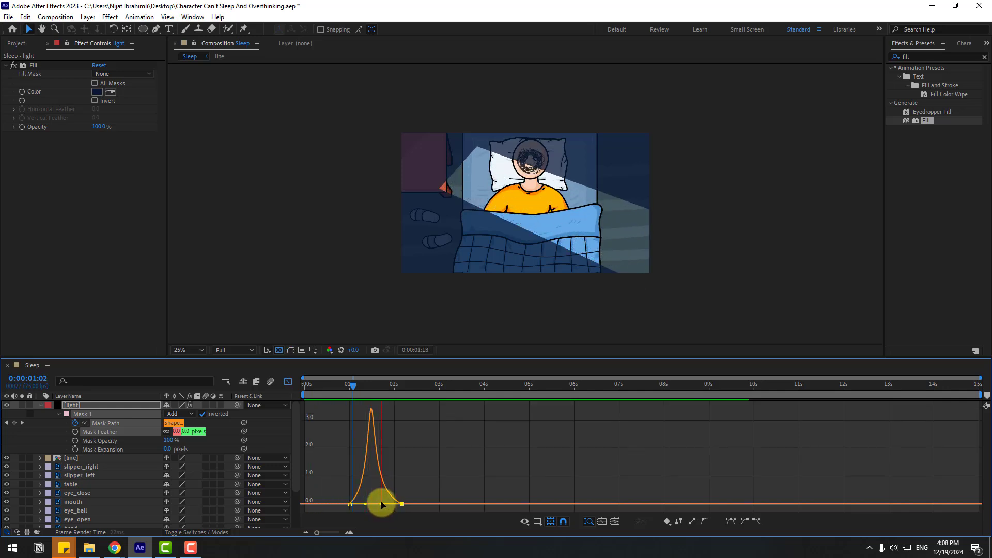
{"action": "left_click_drag", "start_coordinate": [369, 505], "coordinate": [361, 503]}
{"action": "key", "text": "space"}
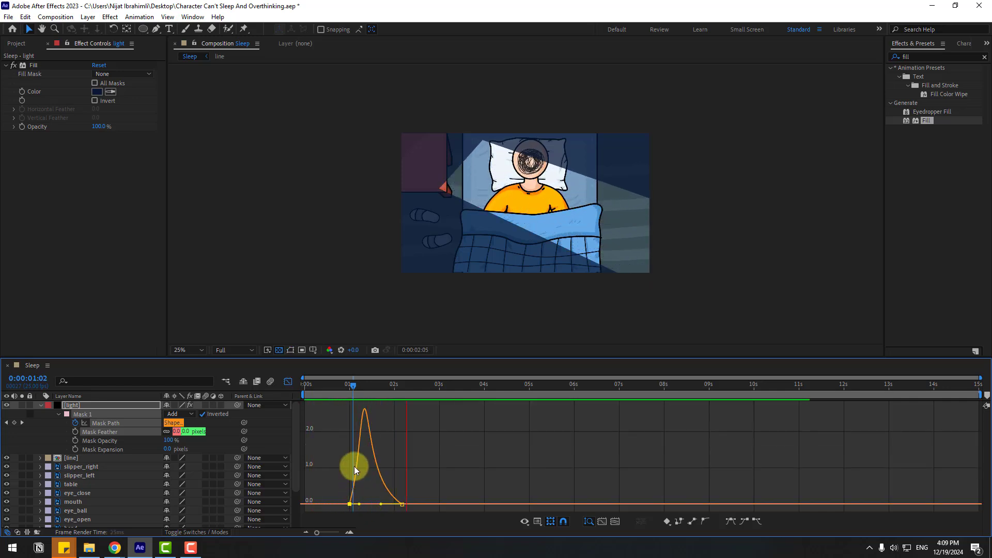
{"action": "left_click", "coordinate": [288, 381]}
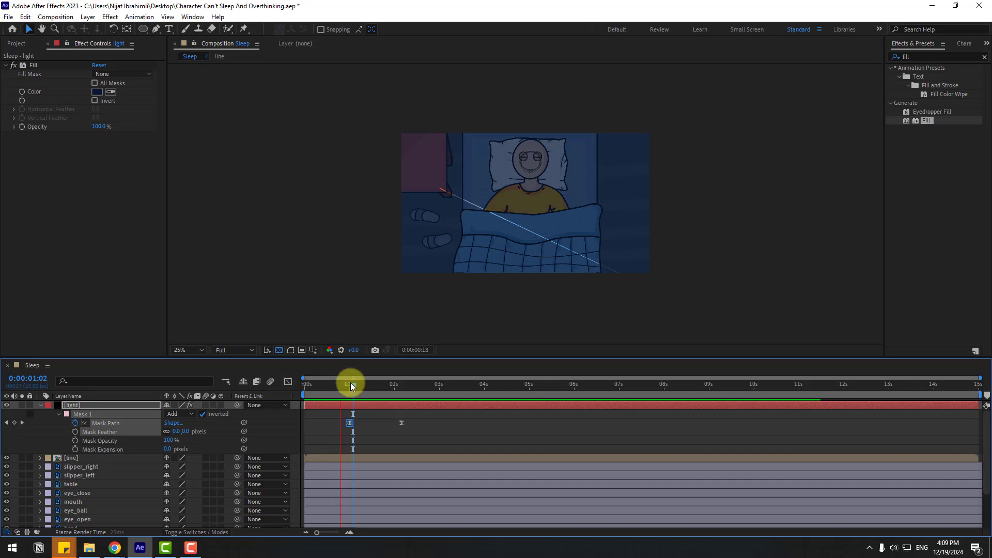
Step: Keyframe Mask Expansion at -5 pixels at 0:00:01:00 and 0 pixels at 0:00:01:06, and preview the opening
{"action": "mouse_move", "coordinate": [350, 384]}
{"action": "left_mouse_down"}
{"action": "mouse_move", "coordinate": [339, 385]}
{"action": "mouse_move", "coordinate": [349, 385]}
{"action": "left_mouse_up"}
{"action": "left_click", "coordinate": [464, 271]}
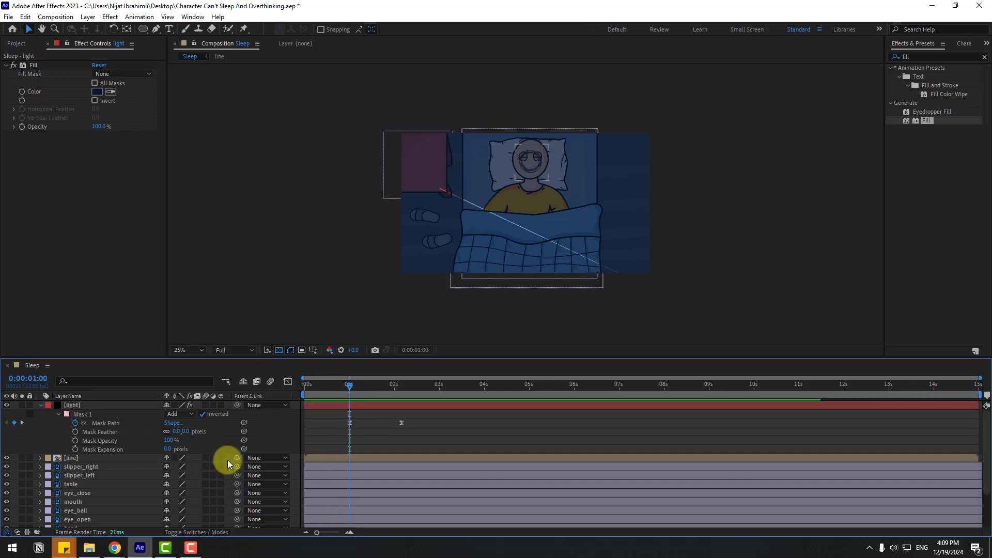
{"action": "left_click", "coordinate": [351, 385]}
{"action": "left_click_drag", "start_coordinate": [353, 386], "coordinate": [359, 387]}
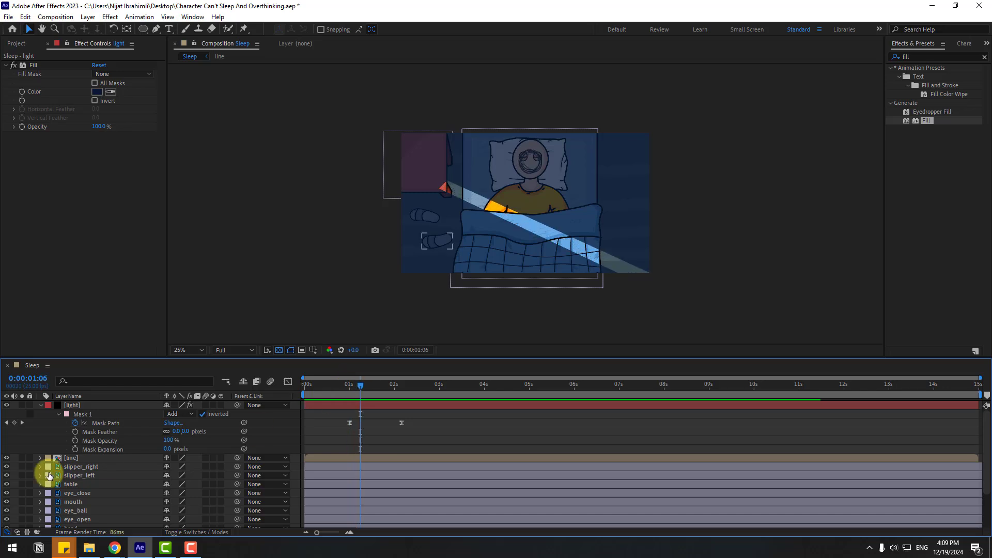
{"action": "left_click", "coordinate": [76, 450]}
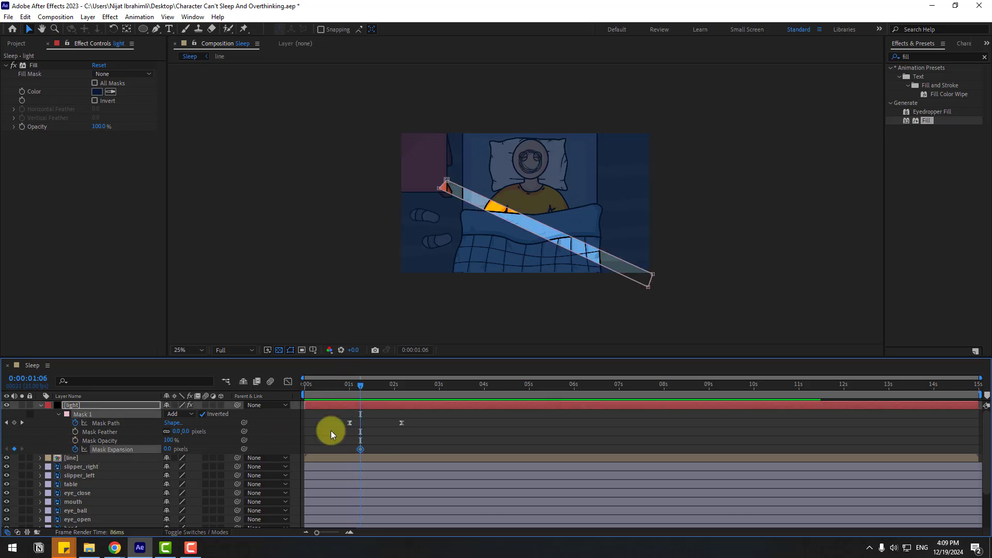
{"action": "left_click_drag", "start_coordinate": [361, 383], "coordinate": [349, 385]}
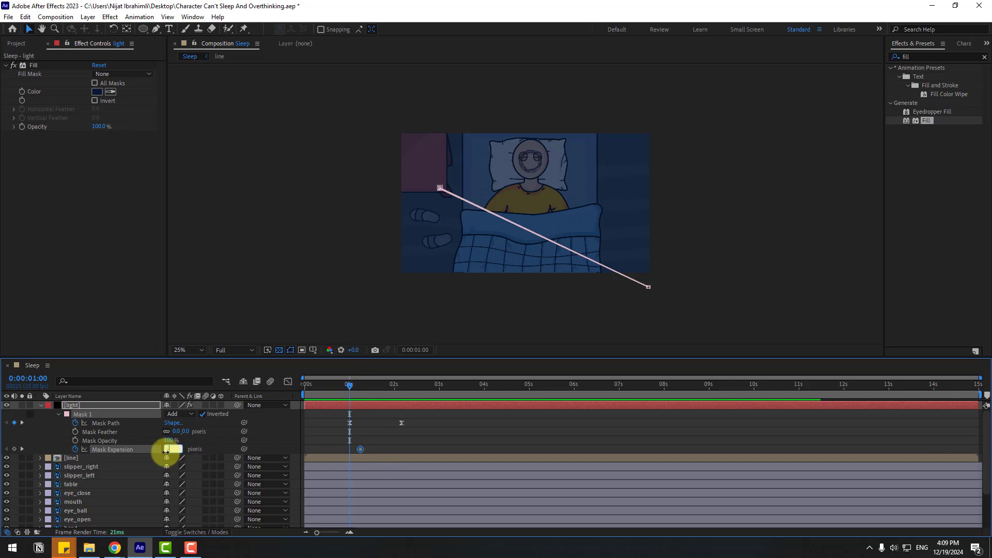
{"action": "type", "text": "-5"}
{"action": "key", "text": "Return"}
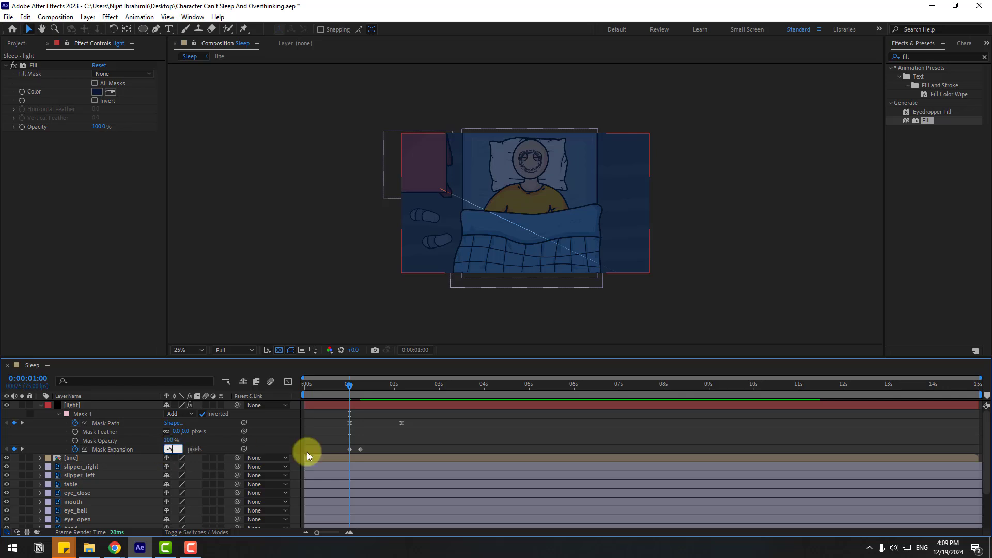
{"action": "scroll", "coordinate": [295, 264], "scroll_direction": "up", "scroll_amount": 2}
{"action": "key", "text": "space"}
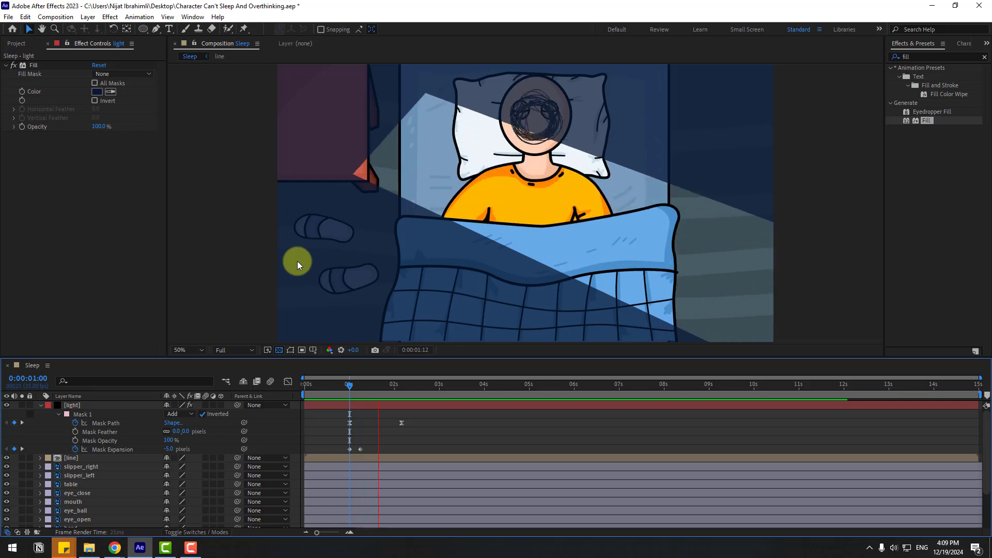
{"action": "key", "text": "space"}
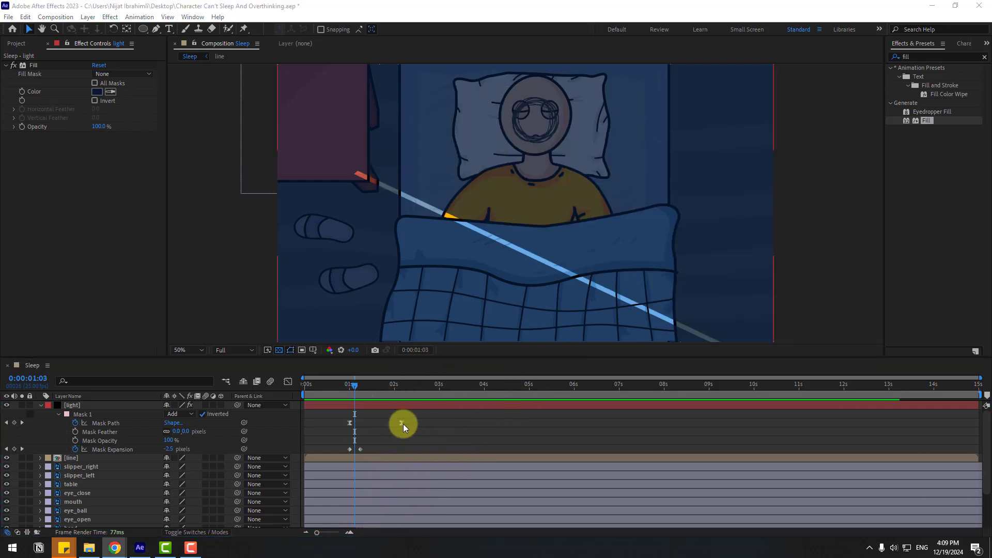
Step: Shift all Mask Path and Mask Expansion keyframes together along the timeline so they start just before 6 seconds
{"action": "left_click_drag", "start_coordinate": [408, 416], "coordinate": [493, 427]}
{"action": "left_click_drag", "start_coordinate": [328, 389], "coordinate": [265, 401]}
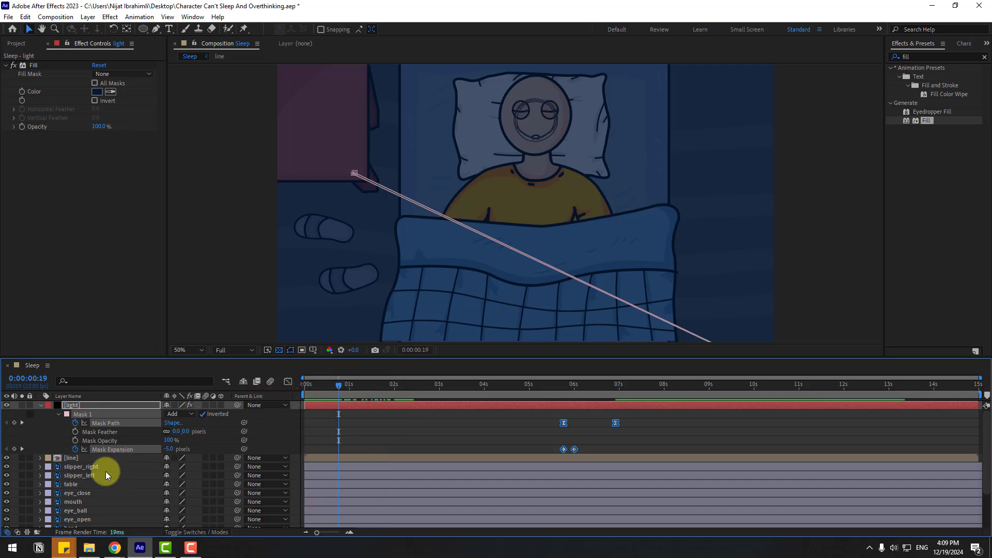
Step: Shift the line layer about 2 seconds earlier so the scribble covers the head from the start, and preview it
{"action": "left_click", "coordinate": [72, 458]}
{"action": "left_click_drag", "start_coordinate": [396, 458], "coordinate": [309, 460]}
{"action": "left_click_drag", "start_coordinate": [337, 392], "coordinate": [257, 406]}
{"action": "key", "text": "space"}
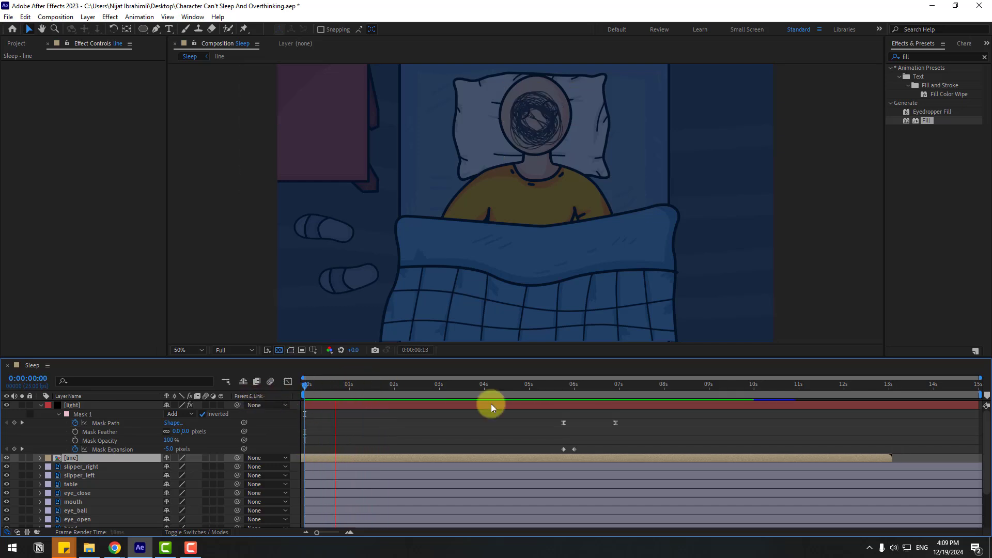
{"action": "key", "text": "space"}
Step: Move all Mask Path and Mask Expansion keyframes of the light layer to start at 0:00:02:16, and check the beam opening
{"action": "left_click_drag", "start_coordinate": [417, 389], "coordinate": [424, 390]}
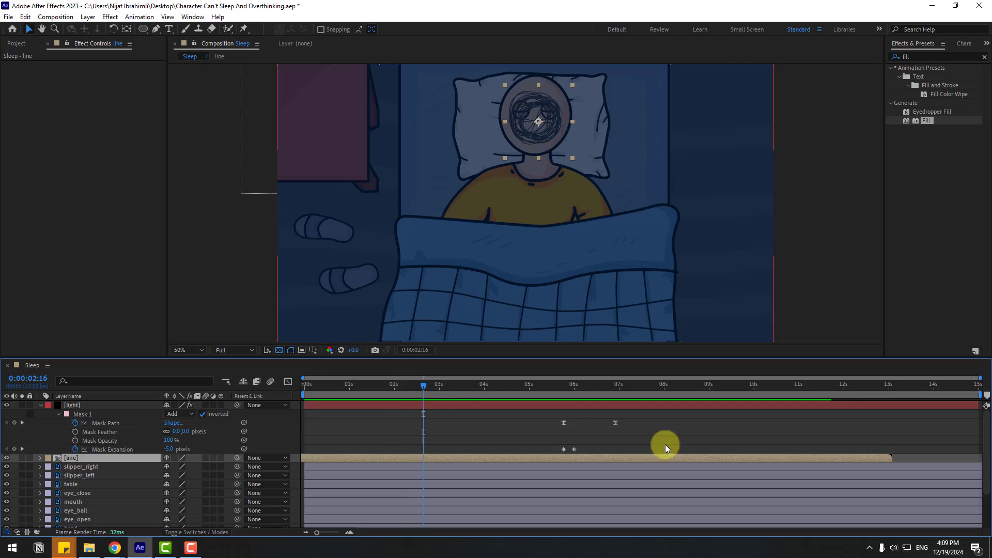
{"action": "left_click_drag", "start_coordinate": [636, 420], "coordinate": [425, 449]}
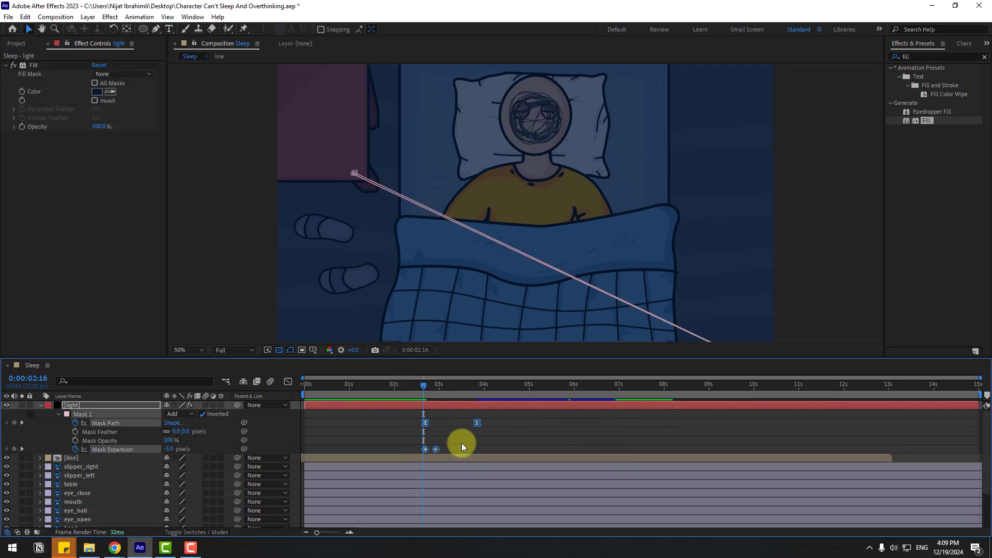
{"action": "left_click_drag", "start_coordinate": [426, 386], "coordinate": [477, 389]}
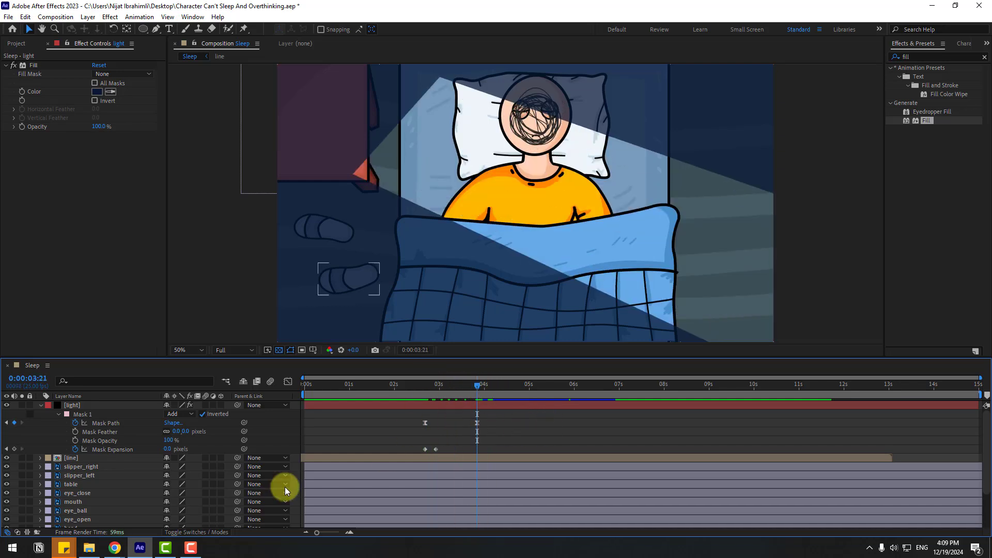
Step: Split the line layer at 0:00:03:02 and delete its later part so the scribble disappears as the light opens
{"action": "left_click", "coordinate": [78, 458]}
{"action": "left_click_drag", "start_coordinate": [419, 387], "coordinate": [442, 389]}
{"action": "left_click", "coordinate": [25, 16]}
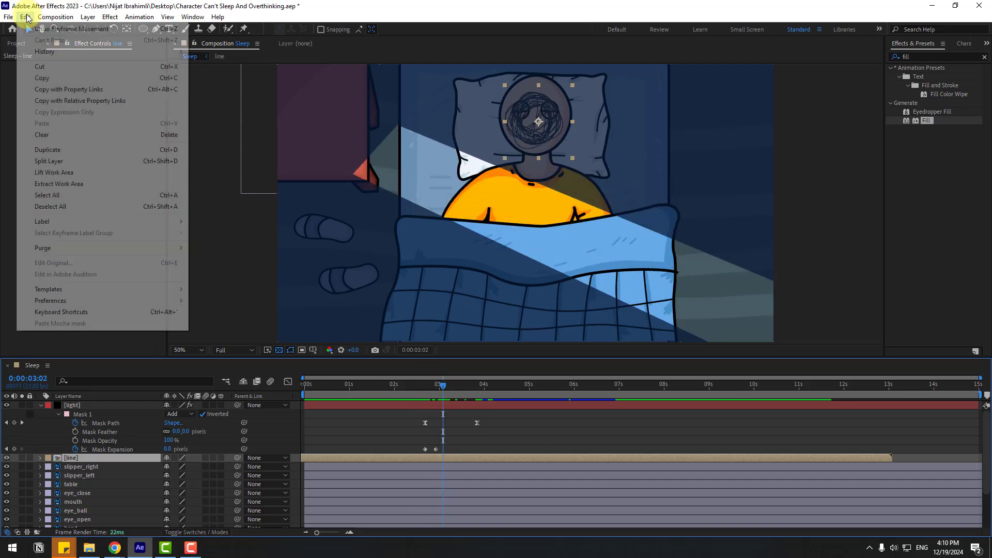
{"action": "left_click", "coordinate": [48, 161]}
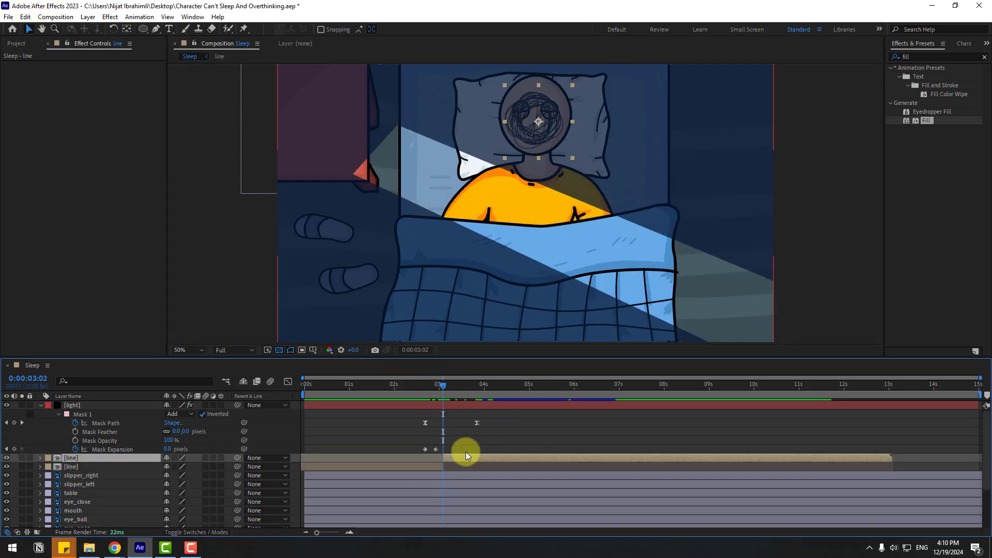
{"action": "key", "text": "Delete"}
{"action": "left_click_drag", "start_coordinate": [423, 387], "coordinate": [456, 389]}
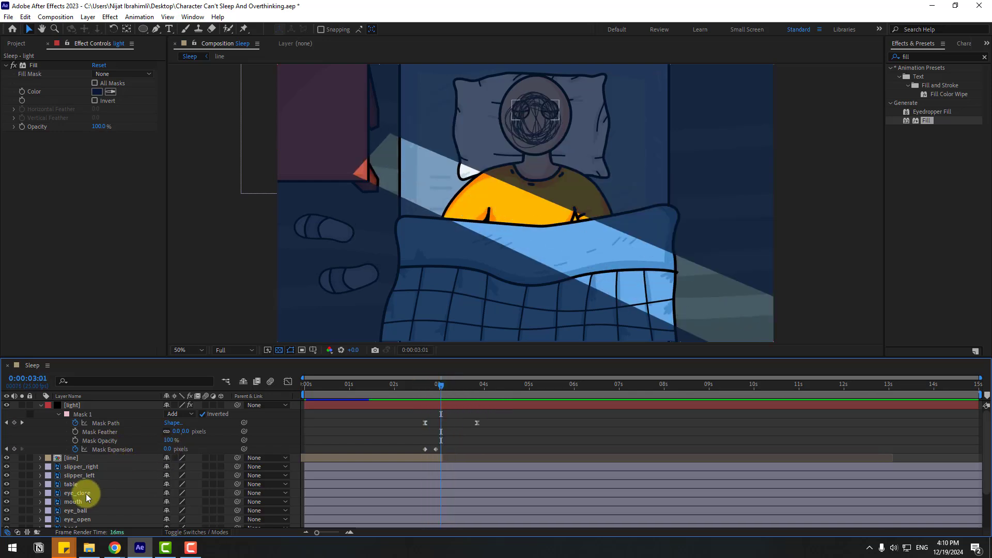
Step: Parent the eye_close, eye_open and eye_ball layers to the head layer
{"action": "left_click", "coordinate": [83, 494]}
{"action": "scroll", "coordinate": [119, 492], "scroll_direction": "down", "scroll_amount": 1}
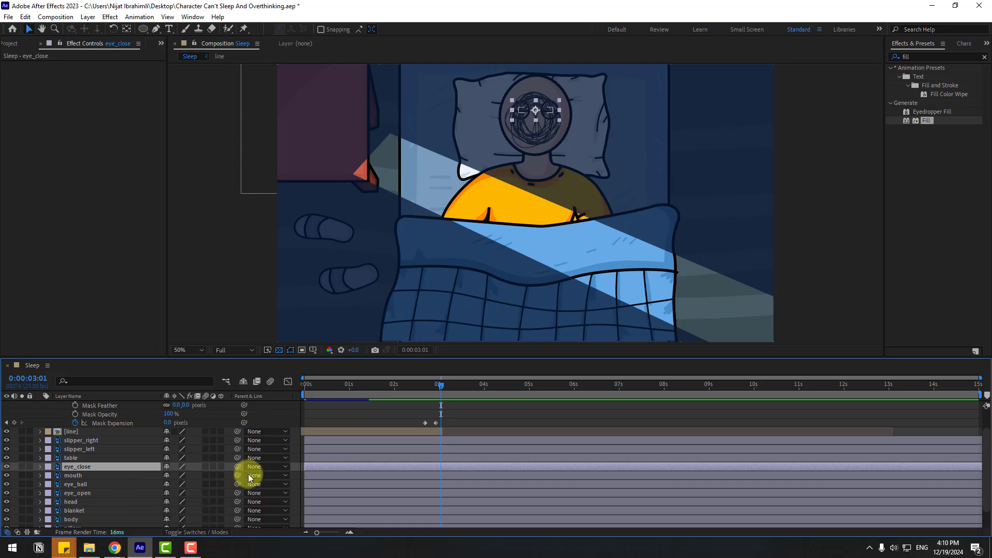
{"action": "left_click_drag", "start_coordinate": [237, 466], "coordinate": [78, 502]}
{"action": "left_click", "coordinate": [74, 494]}
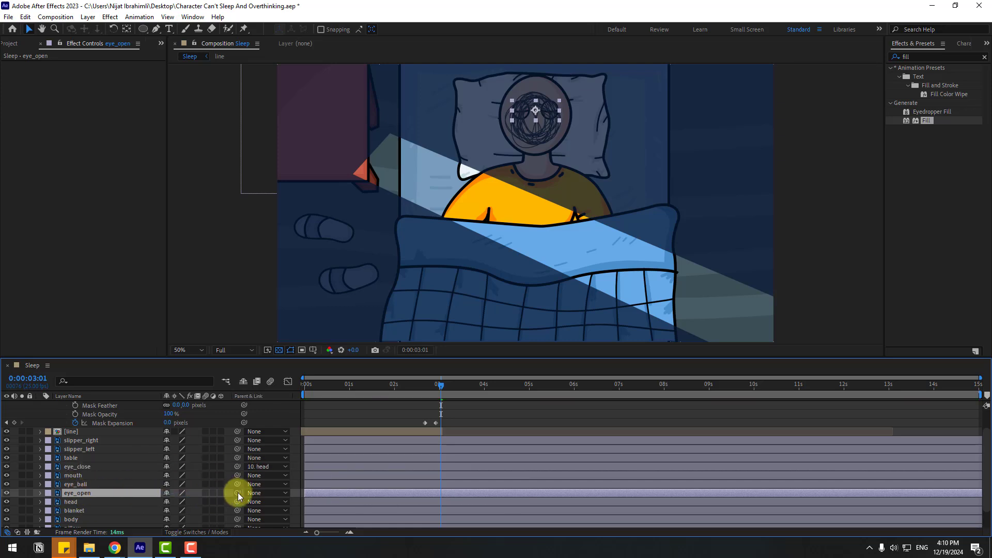
{"action": "left_click_drag", "start_coordinate": [237, 493], "coordinate": [89, 499]}
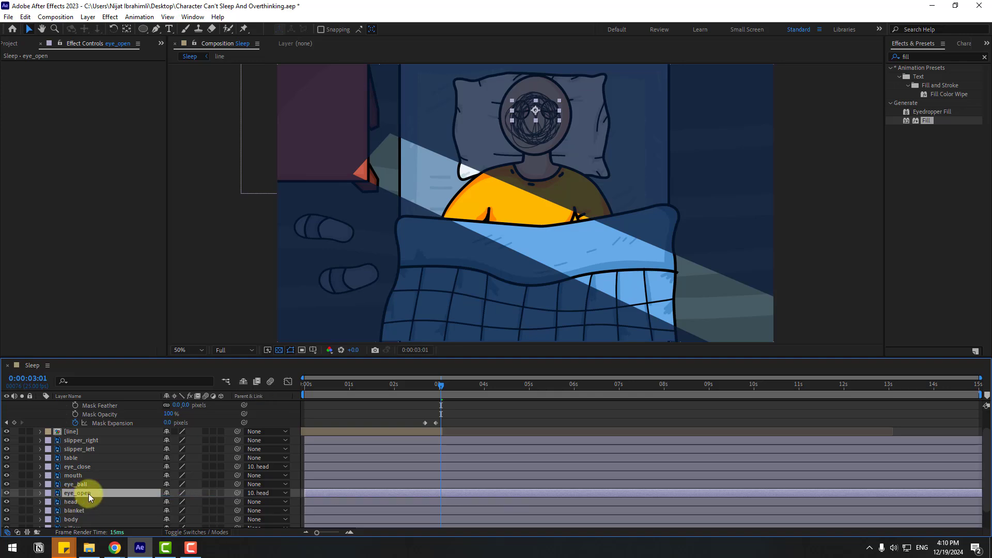
{"action": "left_click", "coordinate": [87, 485]}
{"action": "left_click_drag", "start_coordinate": [237, 484], "coordinate": [70, 501]}
Step: Move the head layer's anchor point down to the chin, isolating the layer while adjusting it
{"action": "left_click", "coordinate": [71, 501]}
{"action": "left_click", "coordinate": [22, 502]}
{"action": "left_click_drag", "start_coordinate": [550, 172], "coordinate": [530, 239]}
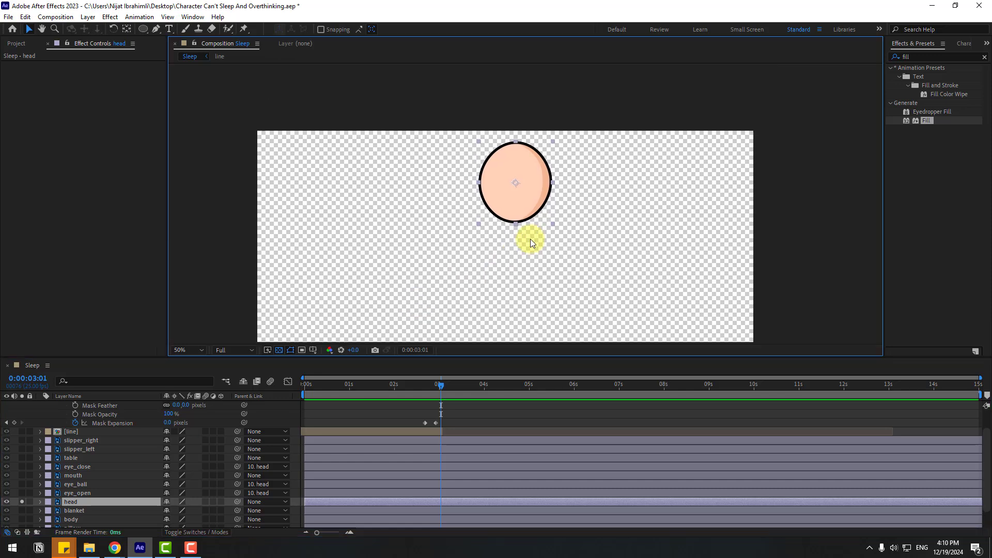
{"action": "scroll", "coordinate": [526, 202], "scroll_direction": "up", "scroll_amount": 1}
{"action": "left_click", "coordinate": [127, 29]}
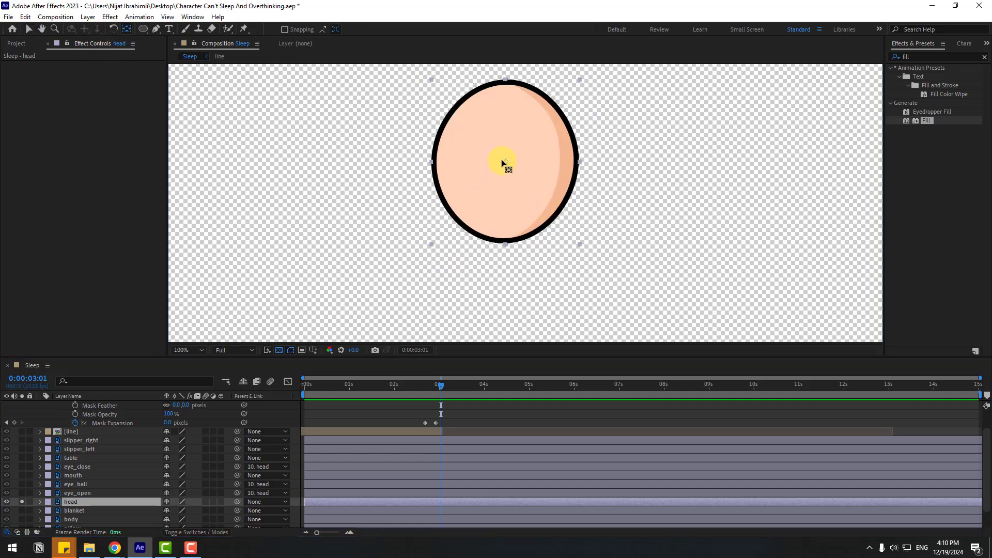
{"action": "left_click_drag", "start_coordinate": [508, 168], "coordinate": [506, 226]}
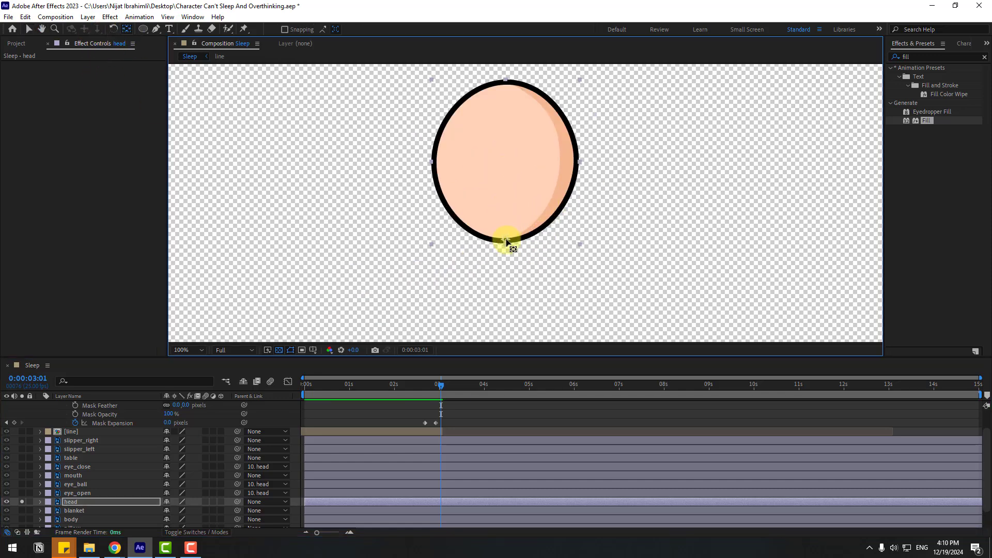
{"action": "left_click", "coordinate": [28, 29]}
{"action": "left_click", "coordinate": [23, 504]}
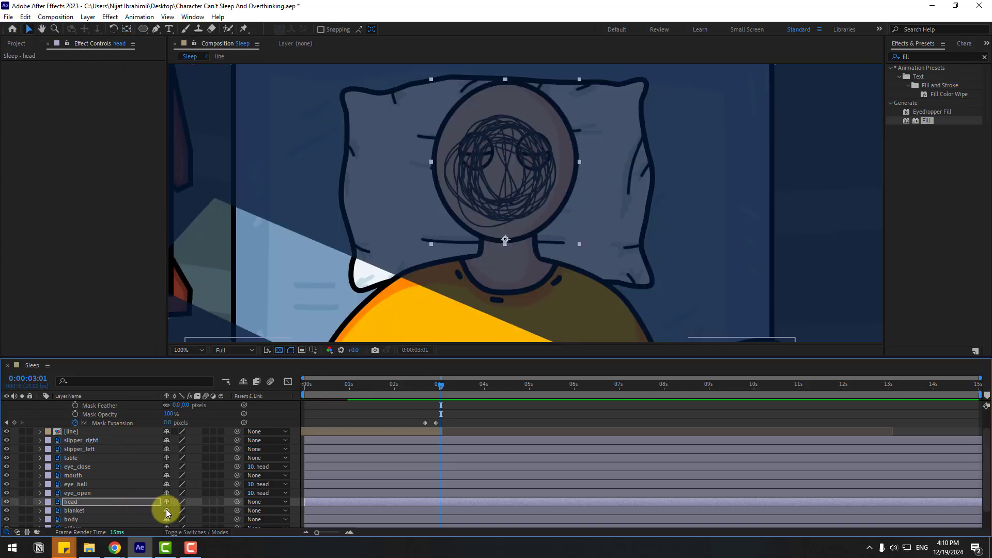
Step: Parent the mouth layer to the head layer and test the head's rotation, undoing the trial turn
{"action": "key", "text": "r"}
{"action": "left_click_drag", "start_coordinate": [177, 512], "coordinate": [172, 507]}
{"action": "left_click", "coordinate": [460, 390]}
{"action": "left_click", "coordinate": [75, 475]}
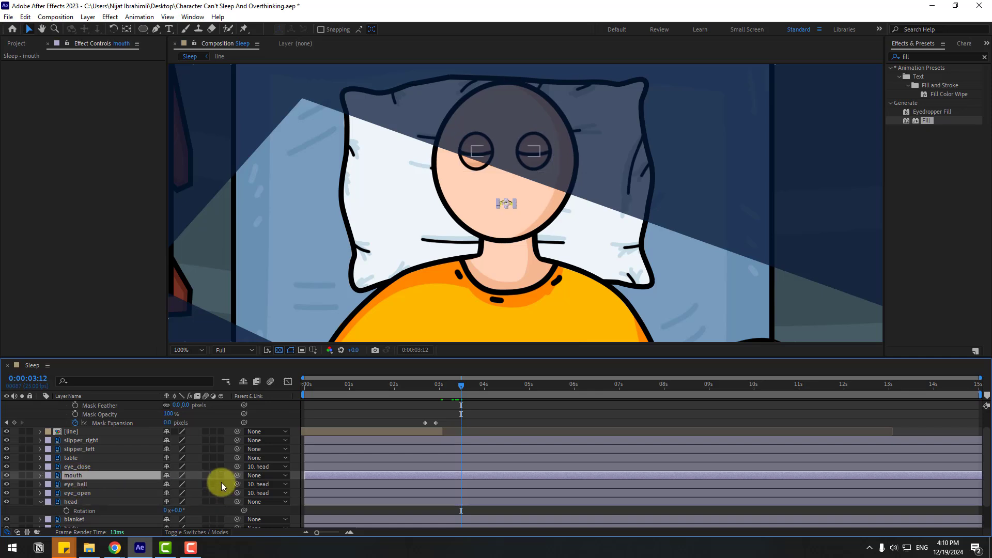
{"action": "left_click_drag", "start_coordinate": [237, 475], "coordinate": [72, 502]}
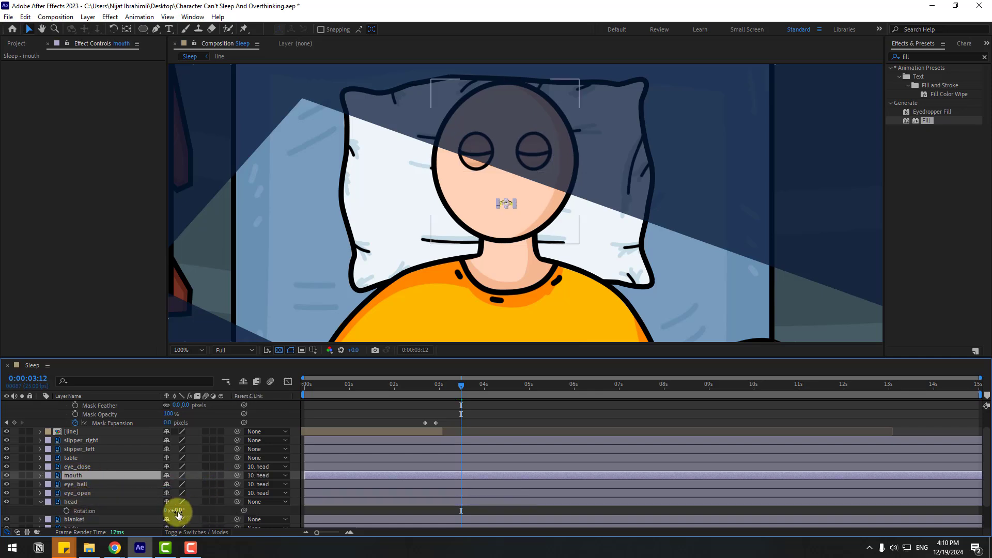
{"action": "left_click_drag", "start_coordinate": [178, 512], "coordinate": [184, 513]}
{"action": "key", "text": "ctrl+z"}
{"action": "left_click_drag", "start_coordinate": [412, 385], "coordinate": [463, 398]}
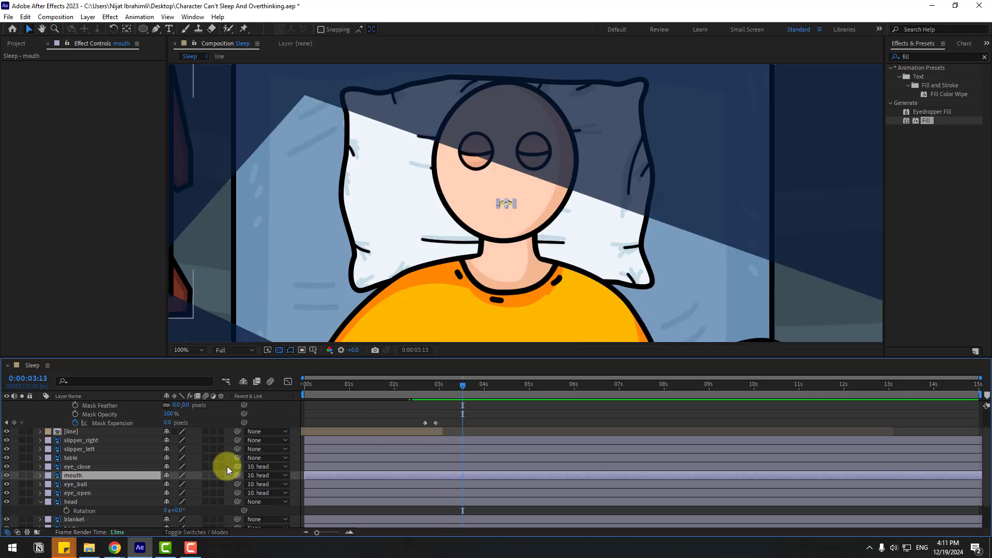
Step: Keyframe the head's Rotation at 0° shortly before 0:00:03:13 and at -16° at 0:00:03:24
{"action": "left_click", "coordinate": [71, 501]}
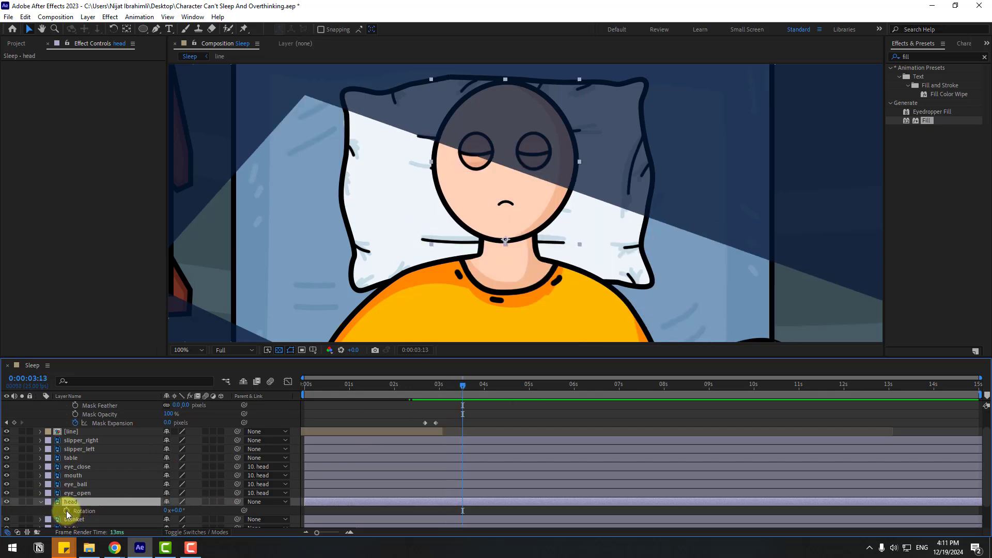
{"action": "left_click", "coordinate": [66, 512]}
{"action": "left_click_drag", "start_coordinate": [459, 511], "coordinate": [452, 511]}
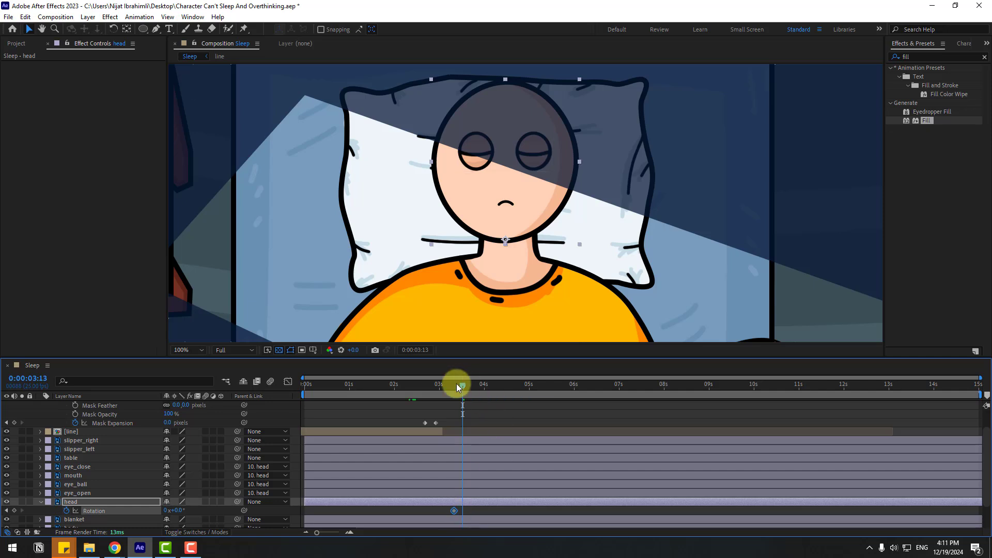
{"action": "left_click_drag", "start_coordinate": [456, 384], "coordinate": [483, 390]}
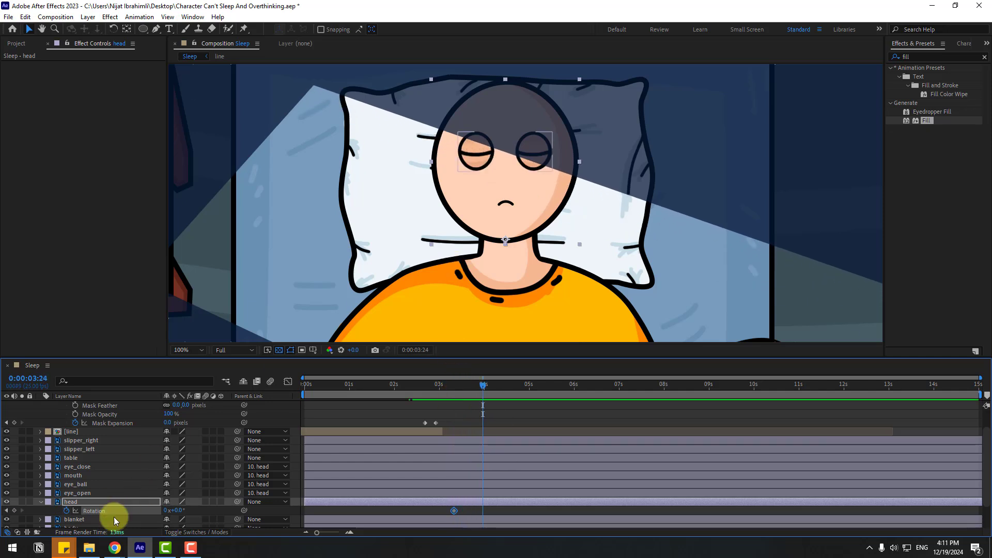
{"action": "left_click_drag", "start_coordinate": [177, 511], "coordinate": [165, 511]}
Step: Apply Easy Ease to both head Rotation keyframes
{"action": "left_click", "coordinate": [480, 511]}
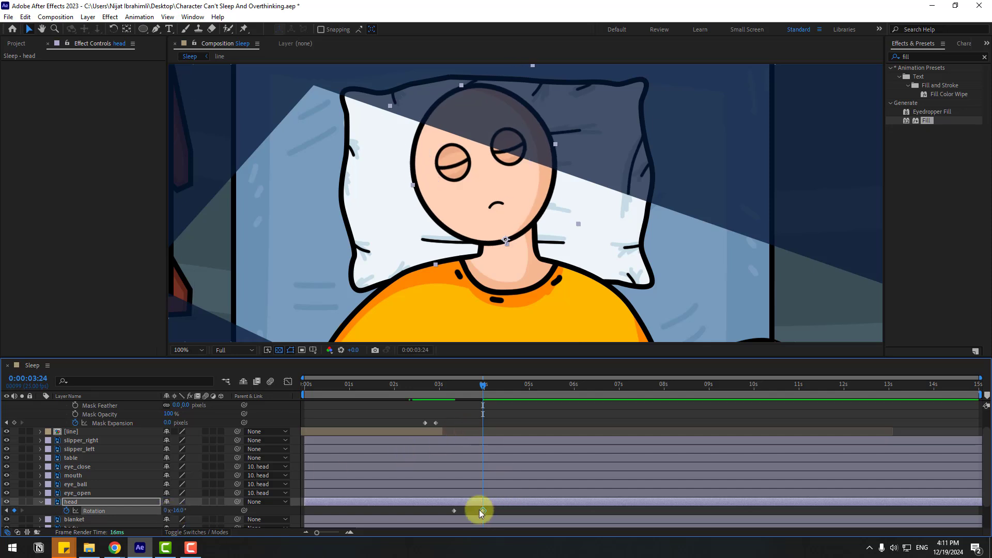
{"action": "left_click_drag", "start_coordinate": [442, 518], "coordinate": [454, 513]}
{"action": "right_click", "coordinate": [453, 513]}
{"action": "mouse_move", "coordinate": [509, 508]}
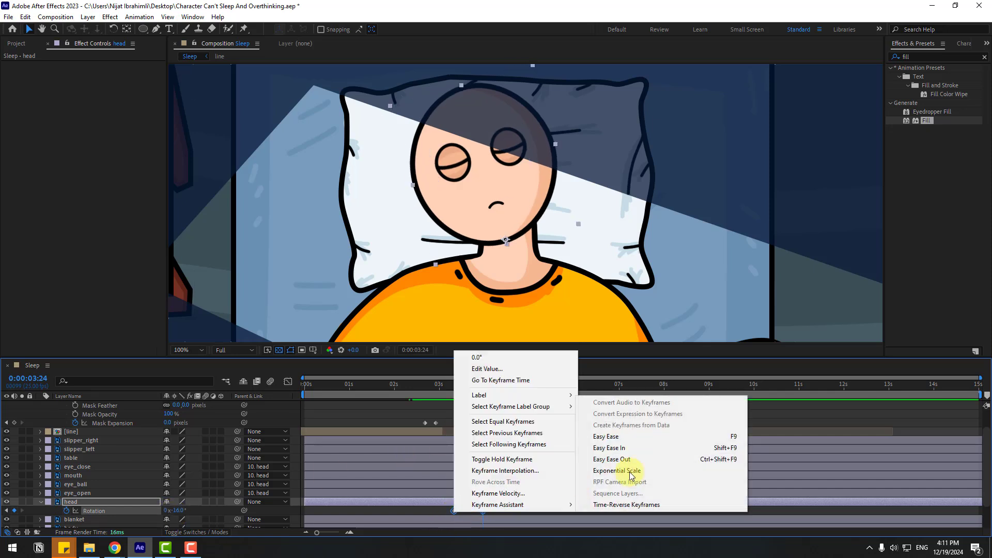
{"action": "left_click", "coordinate": [631, 437]}
Step: Set the work area to start just after 3 seconds and preview the head tilt
{"action": "left_click_drag", "start_coordinate": [300, 394], "coordinate": [431, 395]}
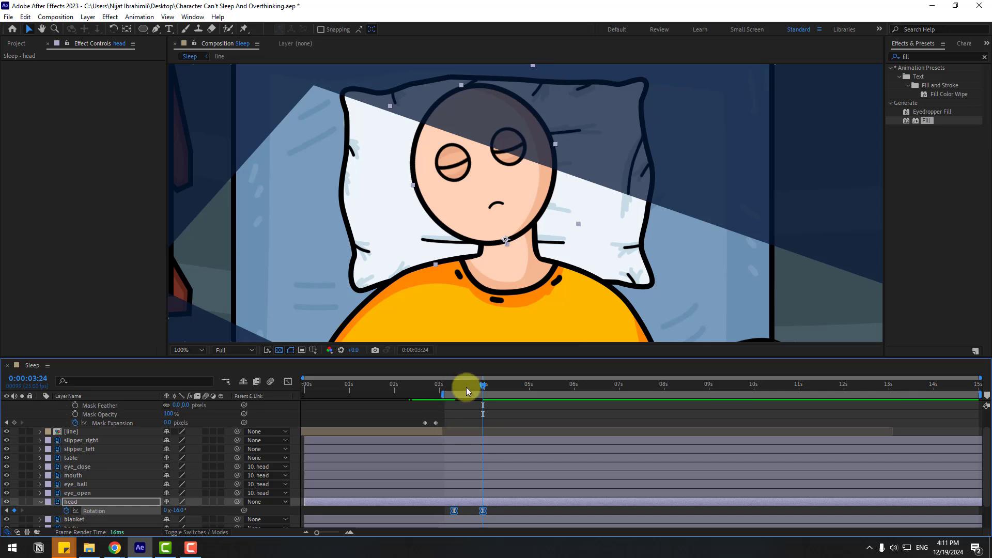
{"action": "key", "text": "space"}
{"action": "key", "text": "space"}
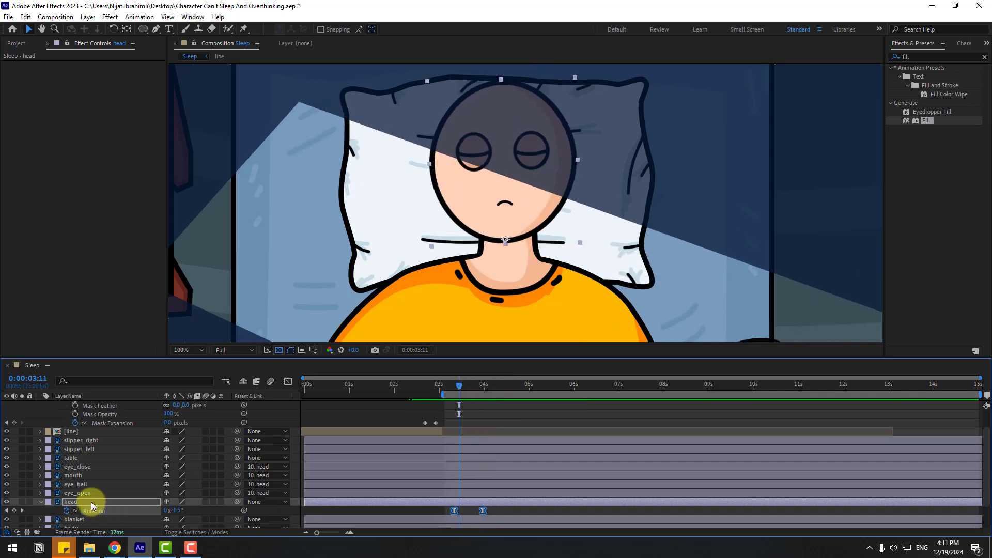
Step: Split the eye_close layer at 0:00:03:11 and delete its later part so the eyes open there
{"action": "left_click", "coordinate": [81, 467]}
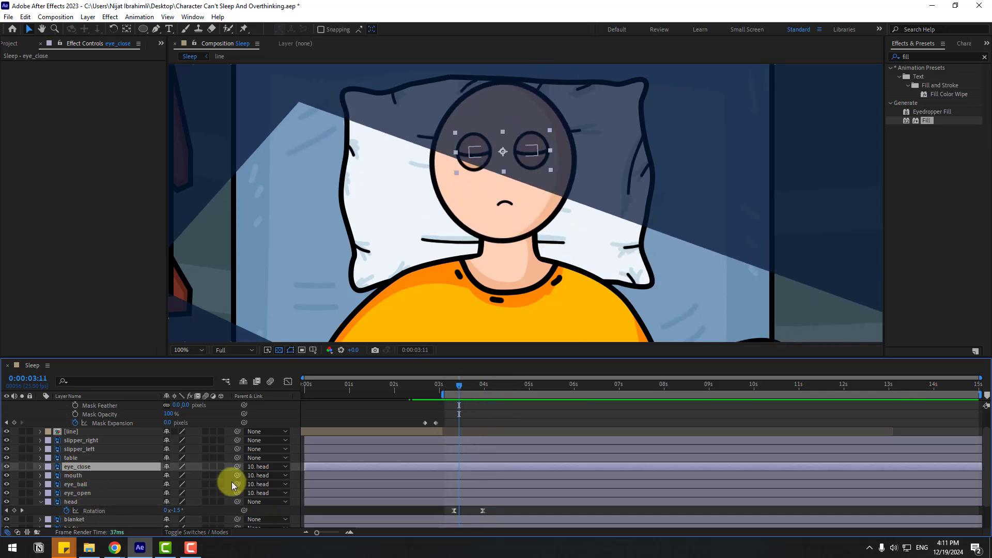
{"action": "left_click", "coordinate": [24, 17]}
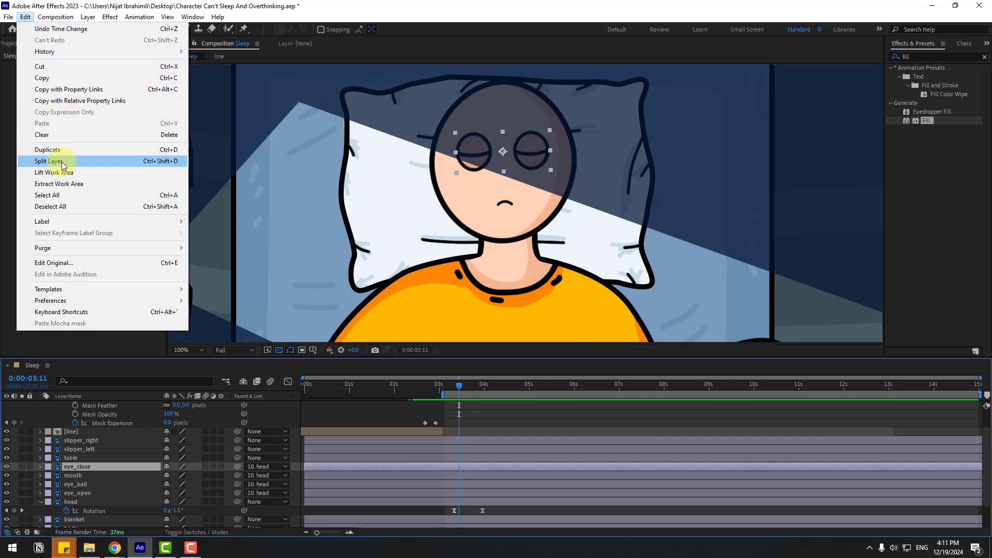
{"action": "left_click", "coordinate": [165, 162]}
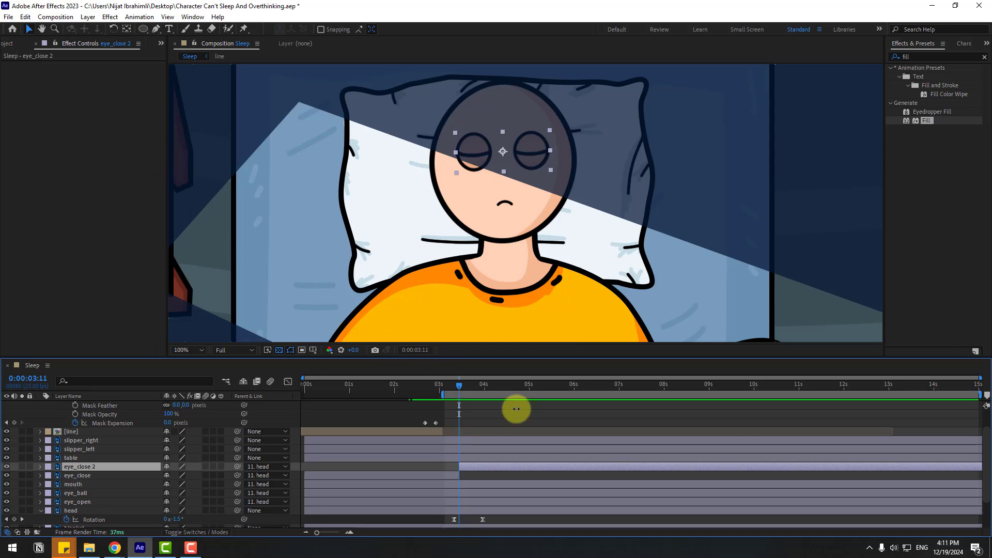
{"action": "key", "text": "Delete"}
{"action": "mouse_move", "coordinate": [453, 392]}
{"action": "left_mouse_down"}
{"action": "mouse_move", "coordinate": [432, 388]}
{"action": "mouse_move", "coordinate": [485, 399]}
{"action": "mouse_move", "coordinate": [466, 396]}
{"action": "left_mouse_up"}
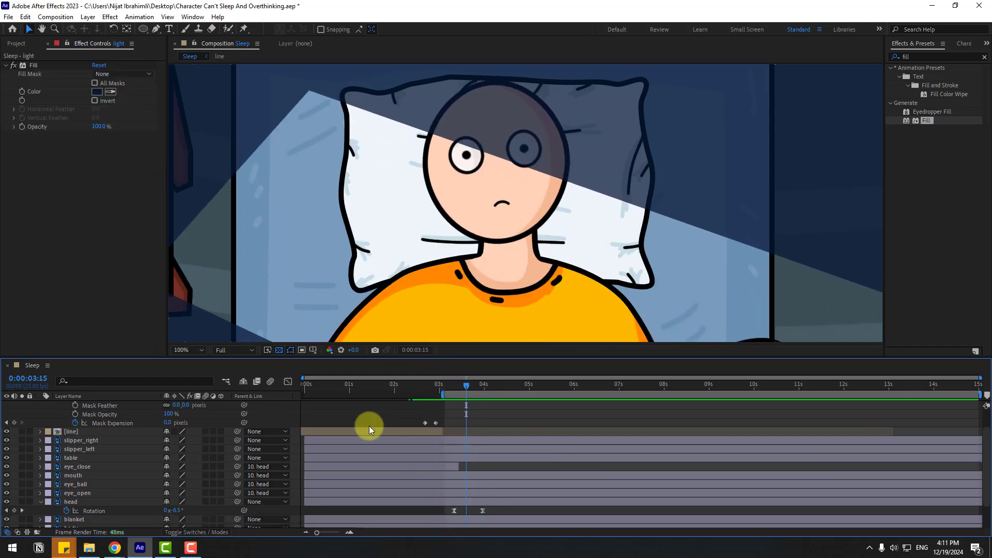
Step: Duplicate the eye_close layer and move the copy to start at 0:00:03:15
{"action": "left_click", "coordinate": [77, 466]}
{"action": "key", "text": "ctrl+d"}
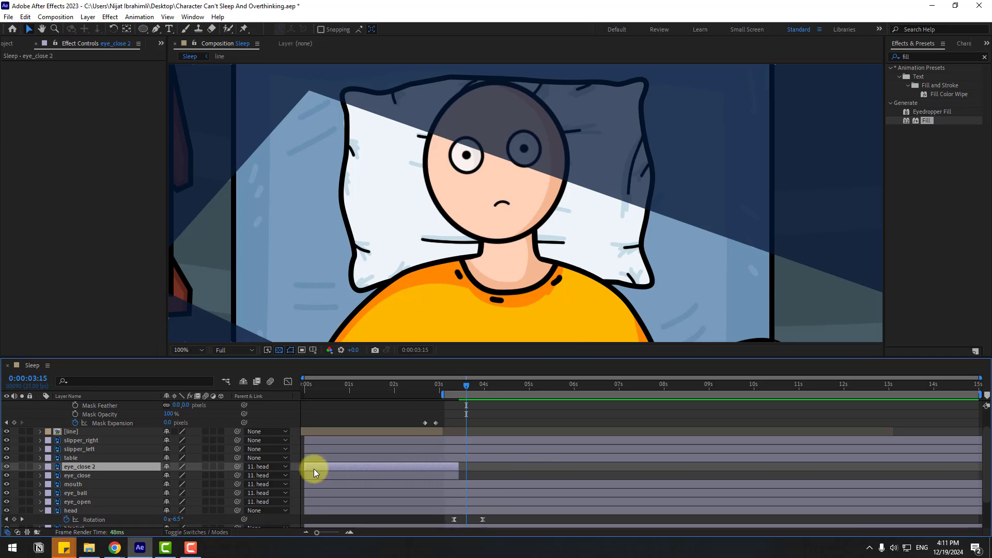
{"action": "left_click_drag", "start_coordinate": [314, 469], "coordinate": [476, 467]}
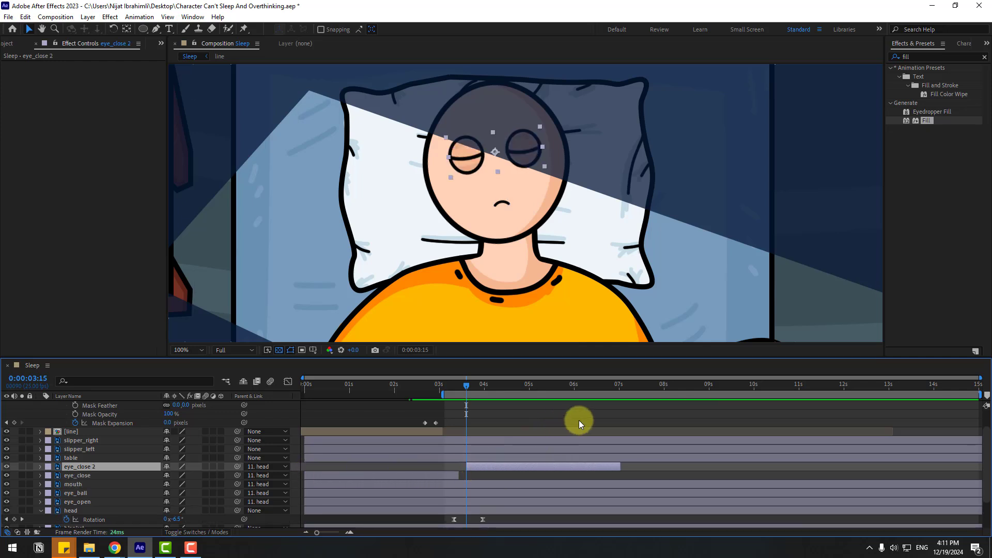
Step: Shorten eye_close 2 to a three-frame blink by splitting it at 0:00:03:18 and deleting the remainder
{"action": "key", "text": "Page_Down"}
{"action": "key", "text": "Page_Down"}
{"action": "key", "text": "Page_Down"}
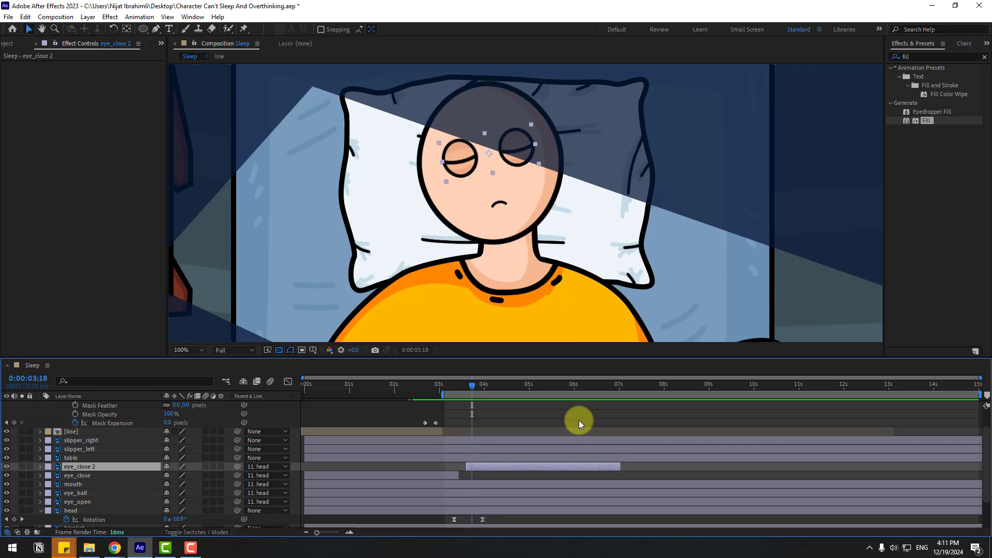
{"action": "left_click", "coordinate": [26, 18]}
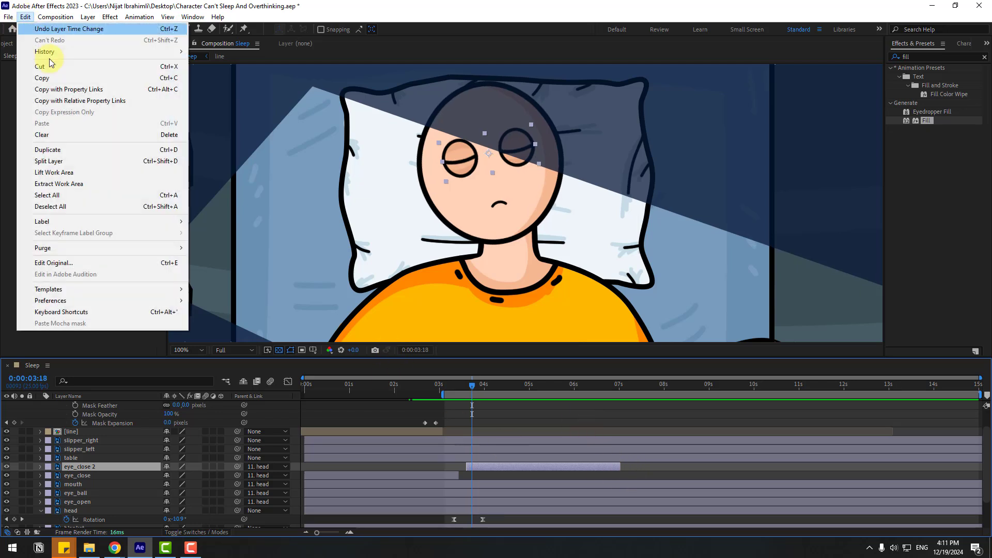
{"action": "left_click", "coordinate": [60, 161]}
{"action": "key", "text": "Delete"}
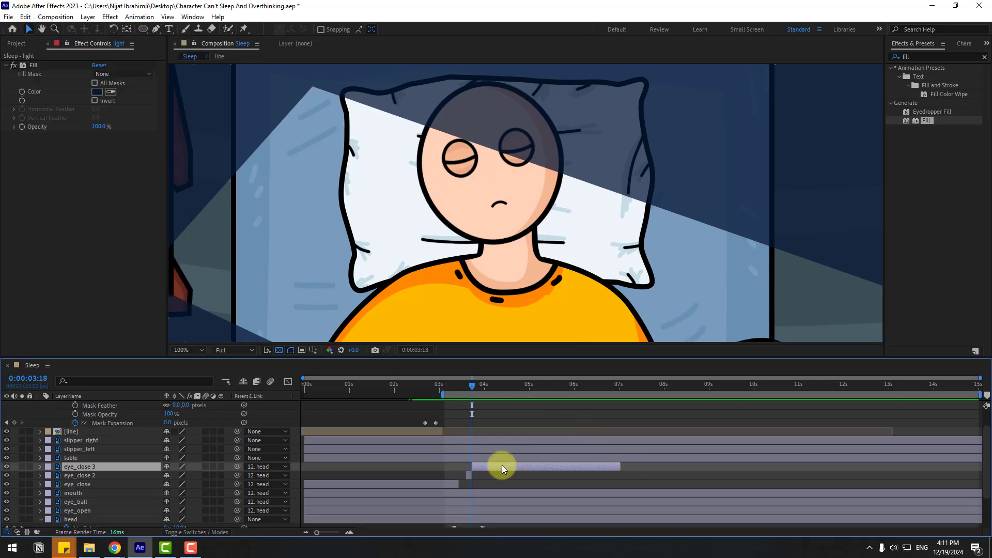
Step: Duplicate the short eye_close 2 blink and place the copy just after 4 seconds as a second blink
{"action": "left_click_drag", "start_coordinate": [454, 385], "coordinate": [479, 386]}
{"action": "left_click", "coordinate": [468, 466]}
{"action": "key", "text": "equal"}
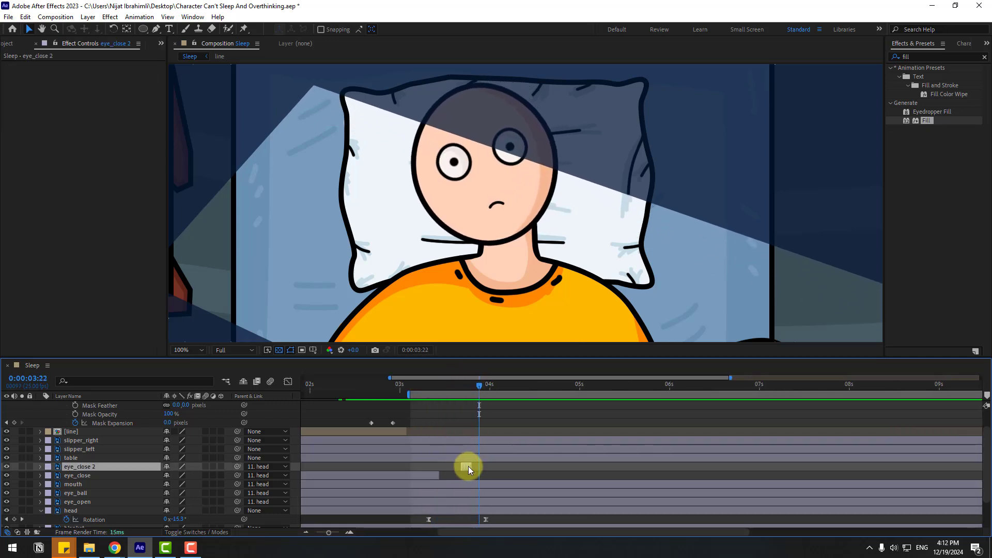
{"action": "key", "text": "ctrl+d"}
{"action": "left_click_drag", "start_coordinate": [467, 467], "coordinate": [501, 469]}
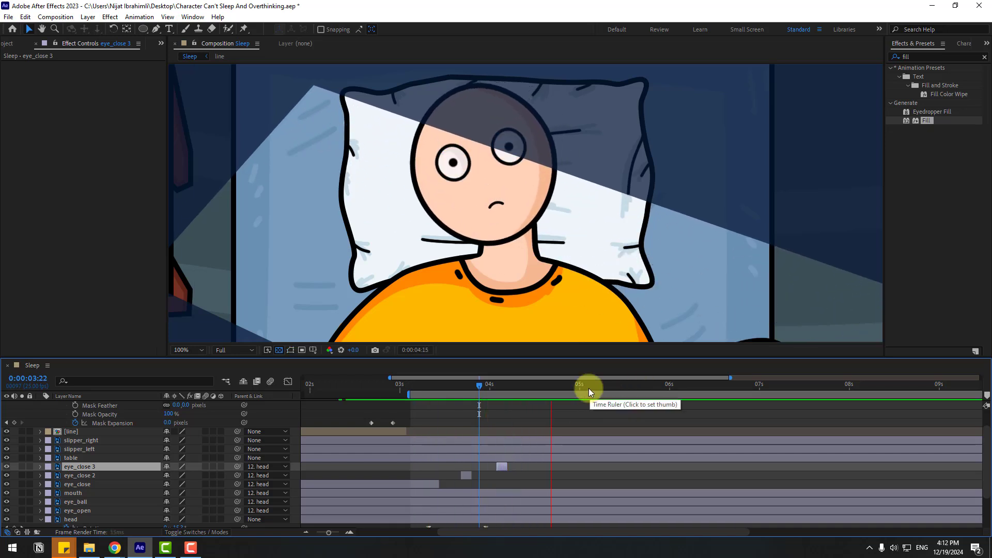
Step: Keyframe the eye_ball layer's Position at 0:00:03:15, and shift the pupils right to 160.0, 144.1 at 0:00:03:17
{"action": "mouse_move", "coordinate": [447, 386]}
{"action": "left_mouse_down"}
{"action": "mouse_move", "coordinate": [487, 388]}
{"action": "mouse_move", "coordinate": [461, 386]}
{"action": "left_mouse_up"}
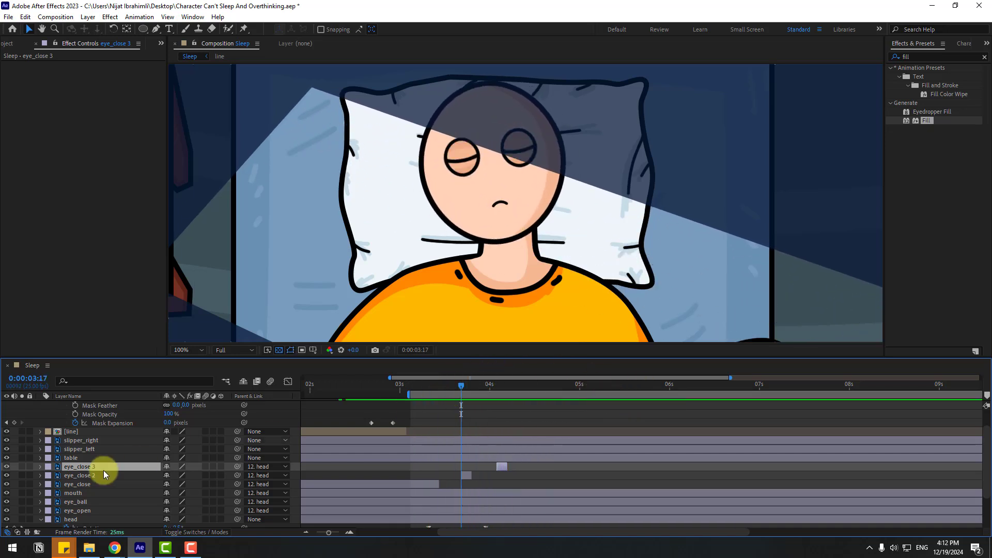
{"action": "left_click", "coordinate": [83, 503]}
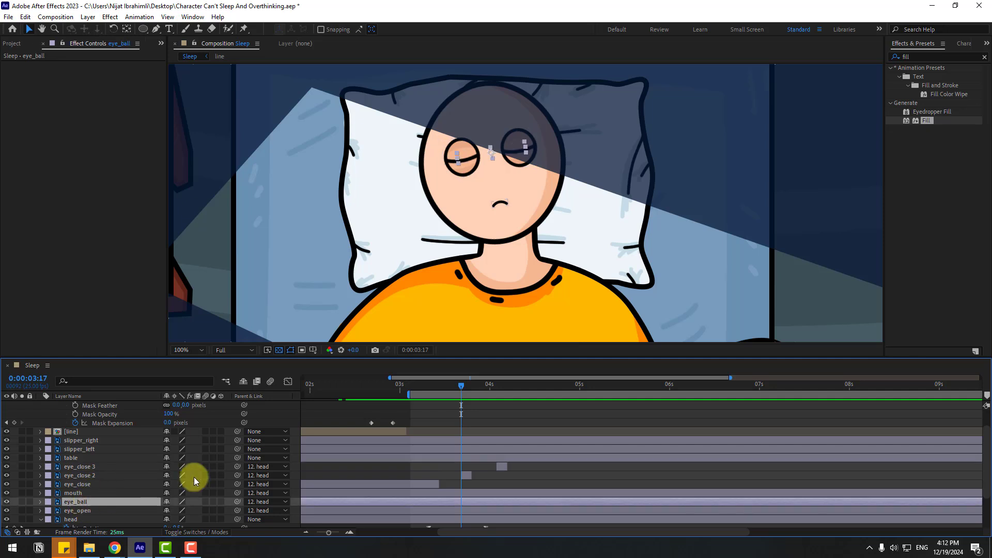
{"action": "key", "text": "p"}
{"action": "left_click_drag", "start_coordinate": [431, 391], "coordinate": [455, 388]}
{"action": "left_click_drag", "start_coordinate": [448, 393], "coordinate": [452, 393]}
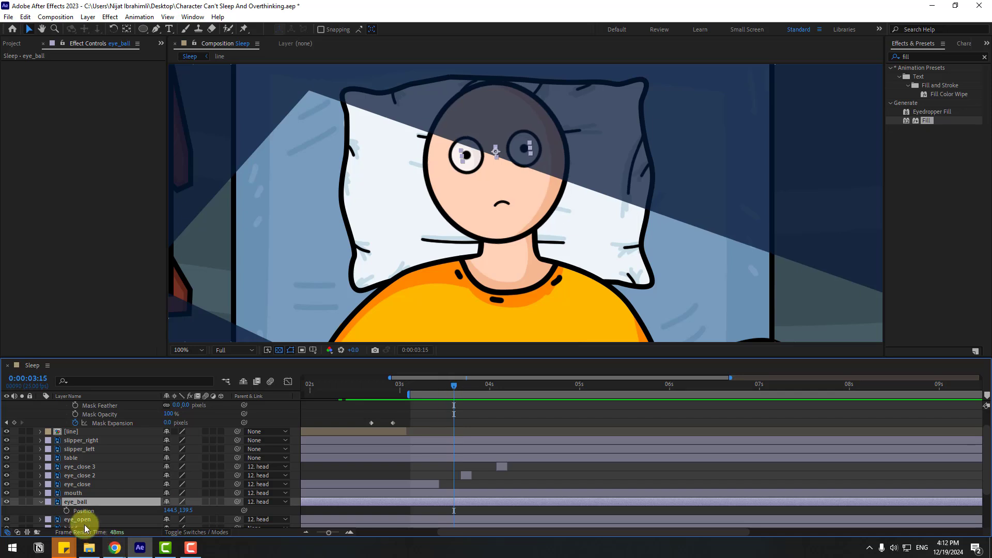
{"action": "left_click", "coordinate": [66, 511]}
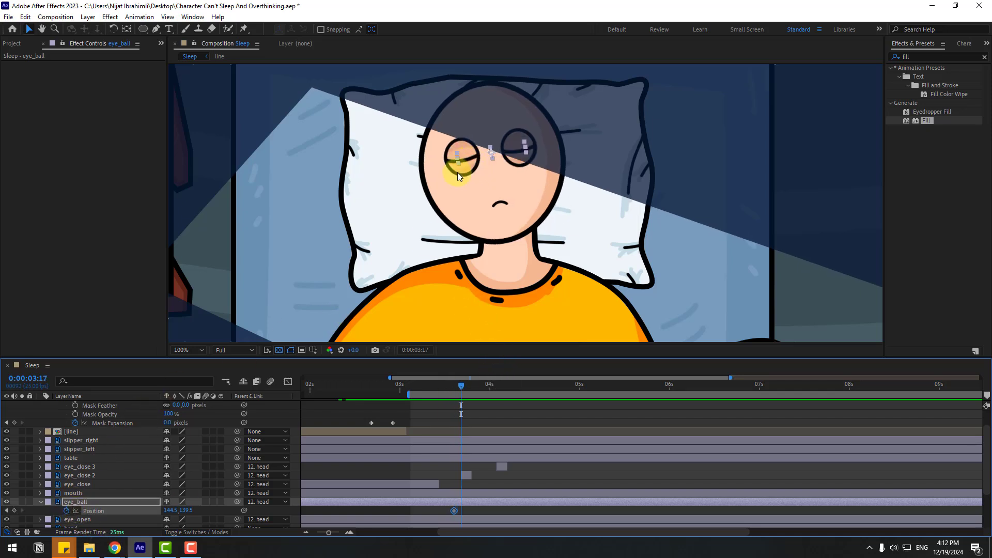
{"action": "left_click_drag", "start_coordinate": [469, 163], "coordinate": [474, 162]}
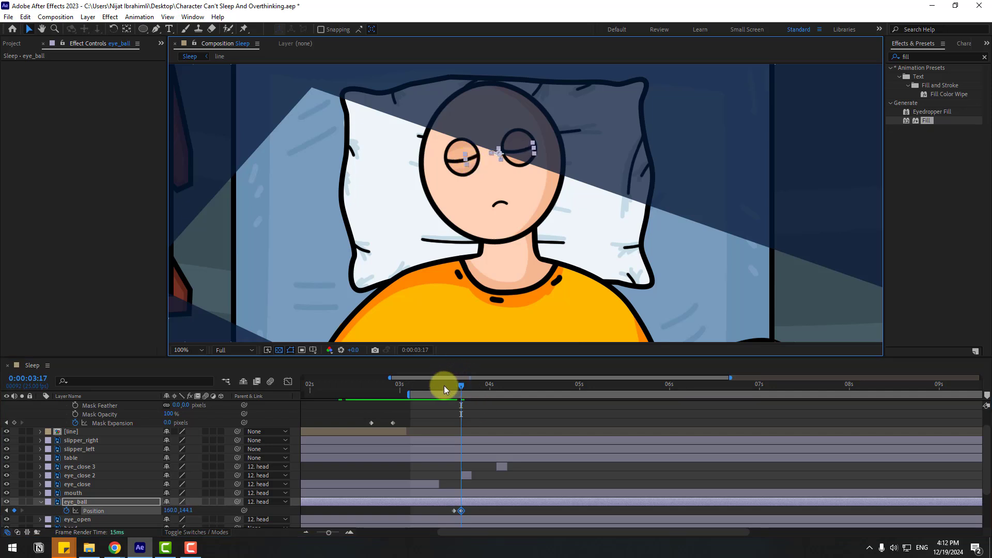
Step: Hold the eye_ball Position with a keyframe at 0:00:04:10, and move the pupils down to 162.6, 153.2 at 0:00:04:12
{"action": "left_click_drag", "start_coordinate": [444, 385], "coordinate": [525, 385]}
{"action": "key", "text": "space"}
{"action": "key", "text": "space"}
{"action": "left_click", "coordinate": [14, 511]}
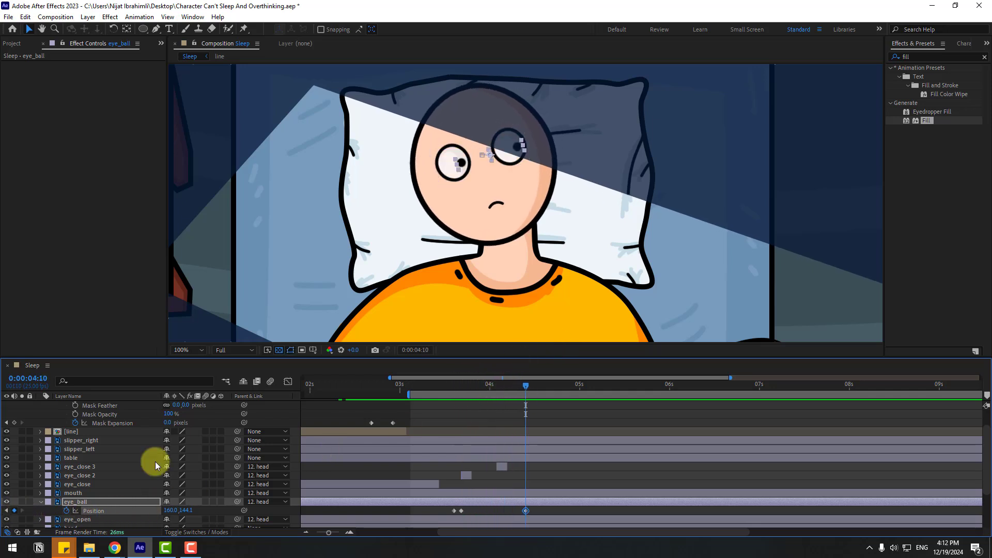
{"action": "key", "text": "Page_Down"}
{"action": "key", "text": "Page_Down"}
{"action": "left_click_drag", "start_coordinate": [463, 166], "coordinate": [463, 171]}
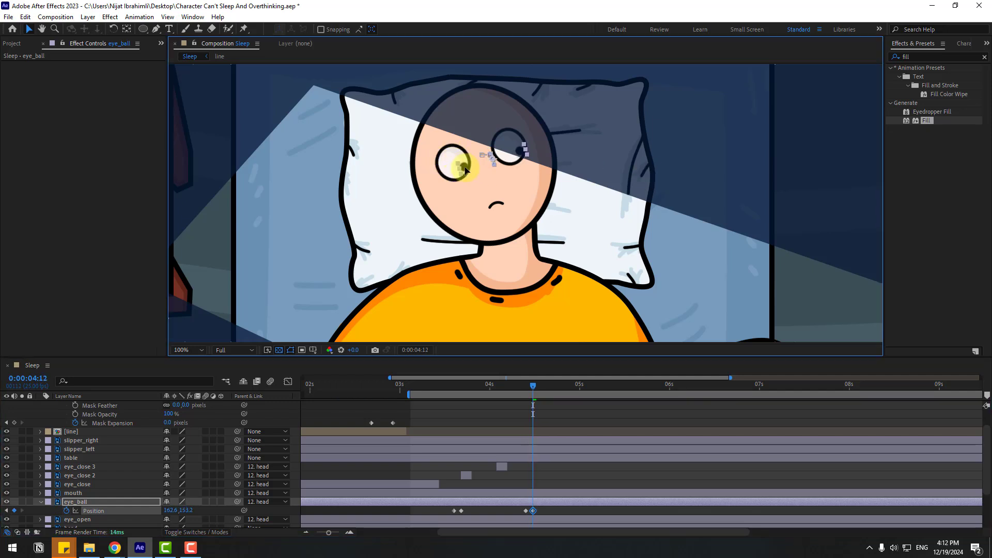
Step: Duplicate the eye_close 3 blink and place the copy at about 0:00:04:10, over the downward pupil movement
{"action": "left_click_drag", "start_coordinate": [533, 385], "coordinate": [544, 386]}
{"action": "left_click", "coordinate": [504, 466]}
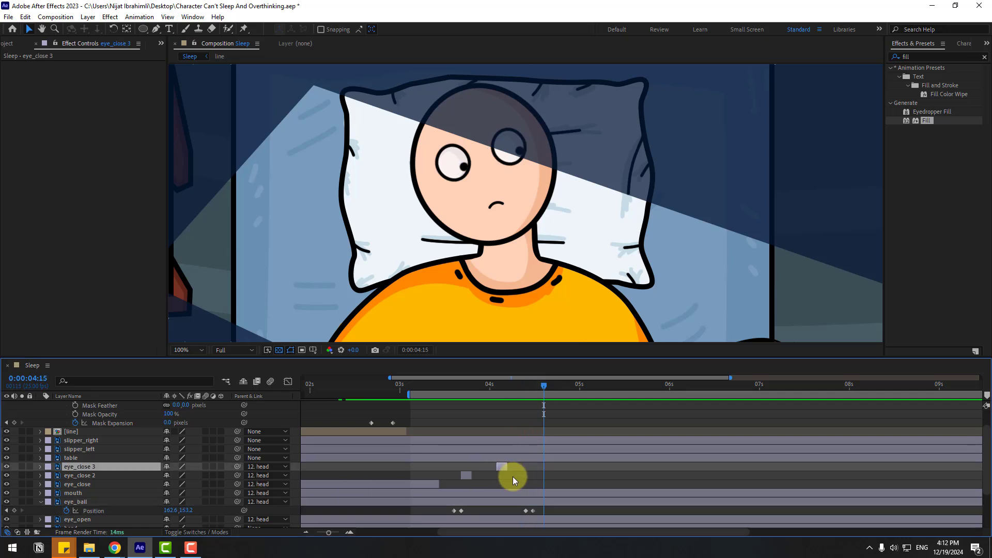
{"action": "key", "text": "ctrl+d"}
{"action": "left_click_drag", "start_coordinate": [497, 467], "coordinate": [529, 466]}
{"action": "left_click", "coordinate": [521, 385]}
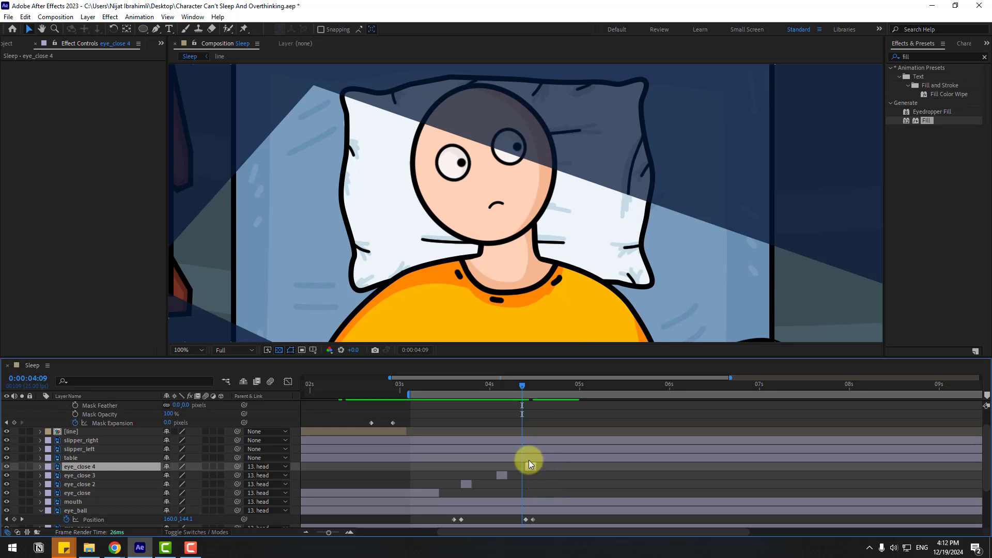
Step: Duplicate the eye_close 4 blink and place the copy at about 0:00:04:18
{"action": "left_click_drag", "start_coordinate": [522, 386], "coordinate": [557, 395]}
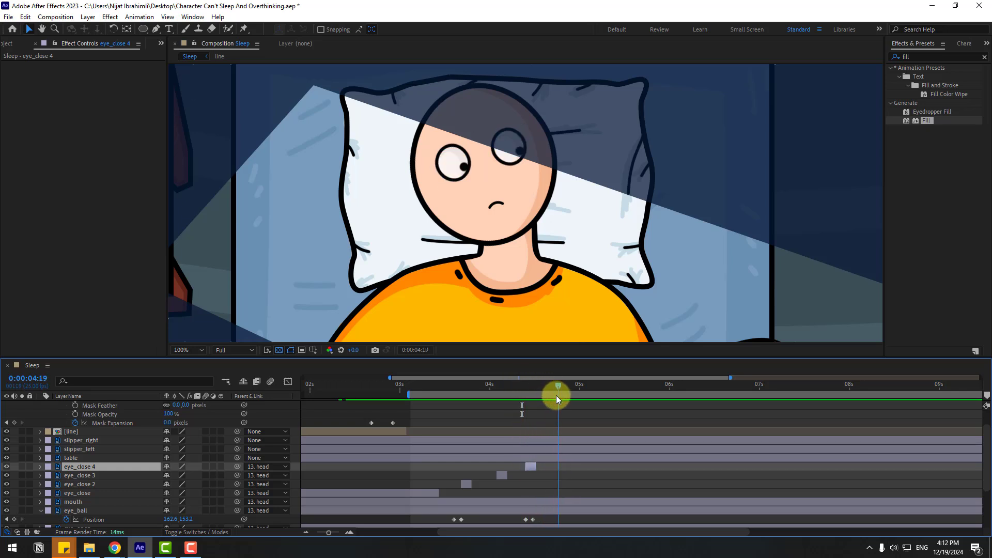
{"action": "key", "text": "ctrl+d"}
{"action": "left_click_drag", "start_coordinate": [531, 468], "coordinate": [560, 468]}
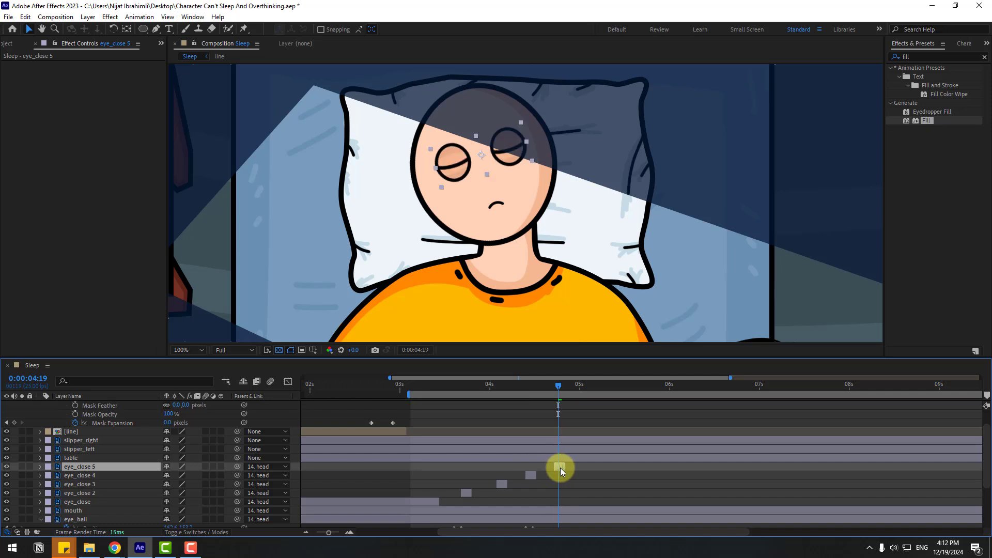
Step: Hold the eye_ball Position with a keyframe at 0:00:04:19, and move the pupils back to the eye centres at 0:00:04:21
{"action": "scroll", "coordinate": [585, 469], "scroll_direction": "down", "scroll_amount": 3}
{"action": "left_click", "coordinate": [15, 453]}
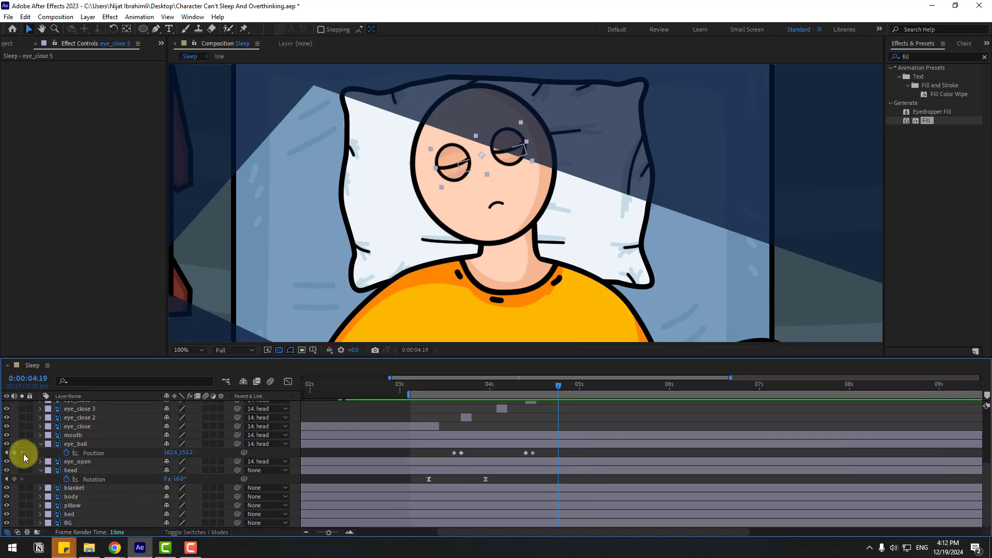
{"action": "key", "text": "Page_Down"}
{"action": "key", "text": "Page_Down"}
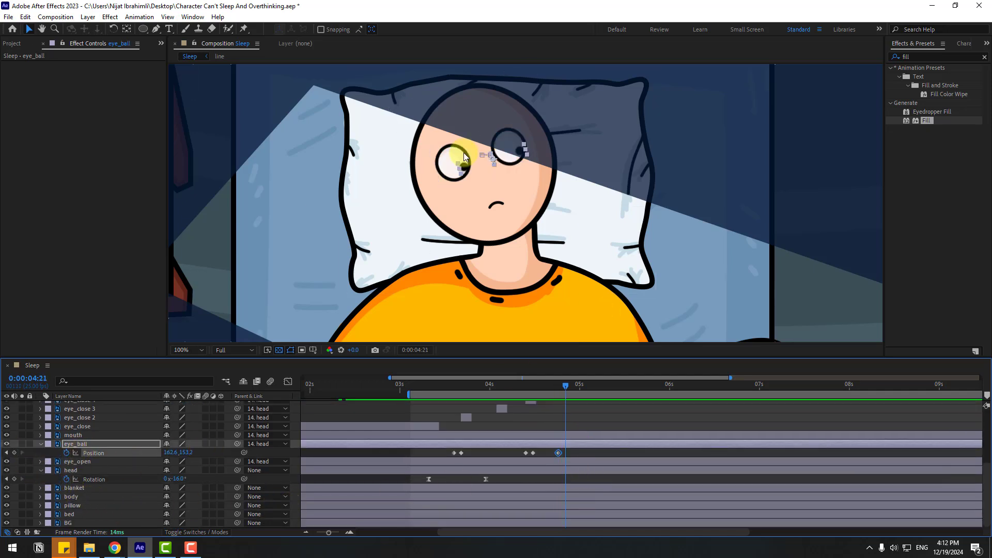
{"action": "left_click_drag", "start_coordinate": [467, 174], "coordinate": [458, 169]}
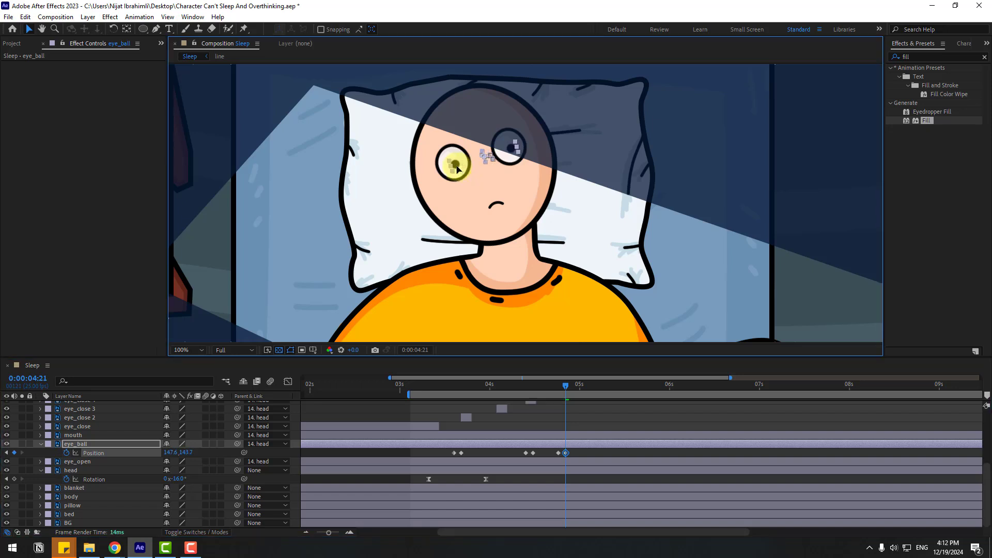
Step: Preview the blinks, and delay the eye_close 5 blink to about 0:00:05:16 and the last two eye_ball keyframes to about 0:00:05:18
{"action": "left_click_drag", "start_coordinate": [535, 386], "coordinate": [589, 393]}
{"action": "key", "text": "space"}
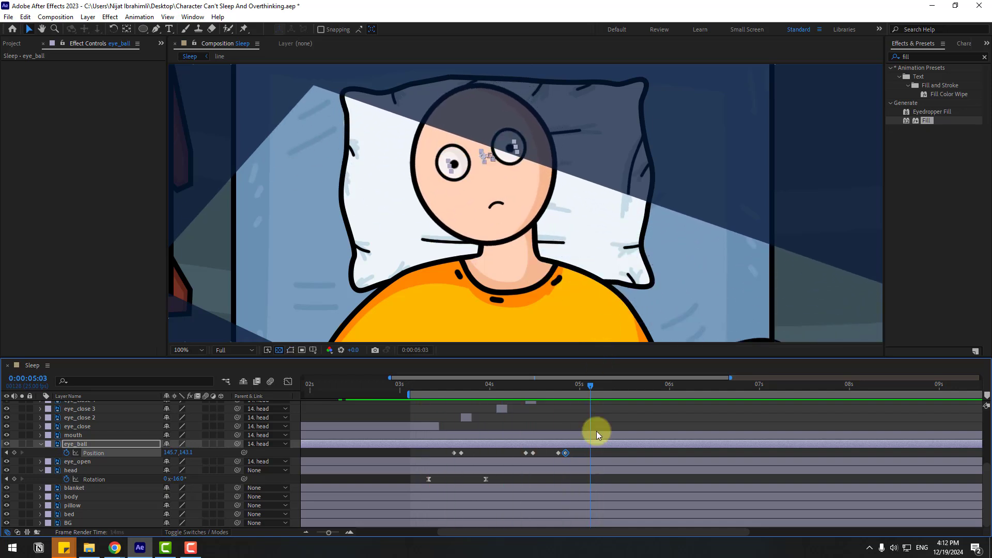
{"action": "scroll", "coordinate": [588, 480], "scroll_direction": "up", "scroll_amount": 3}
{"action": "key", "text": "space"}
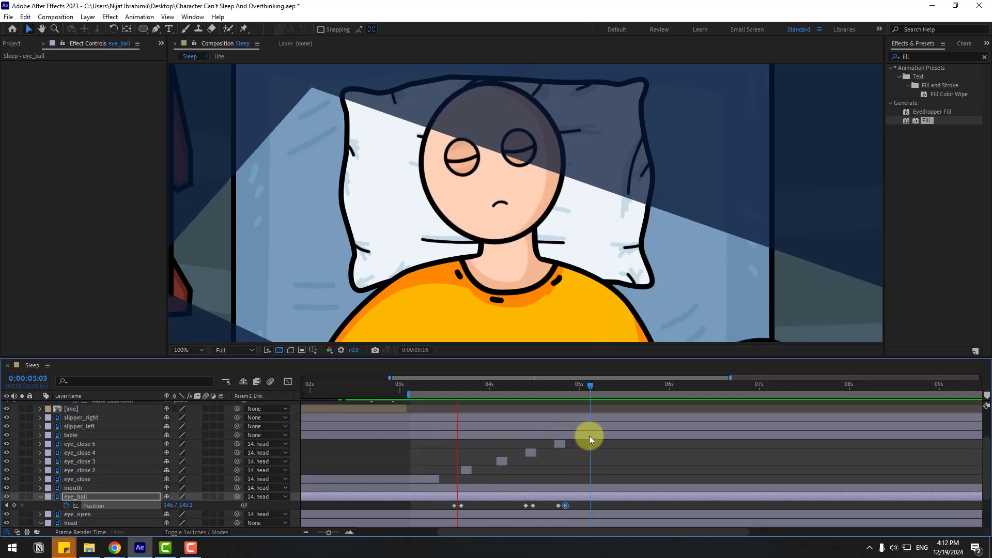
{"action": "key", "text": "space"}
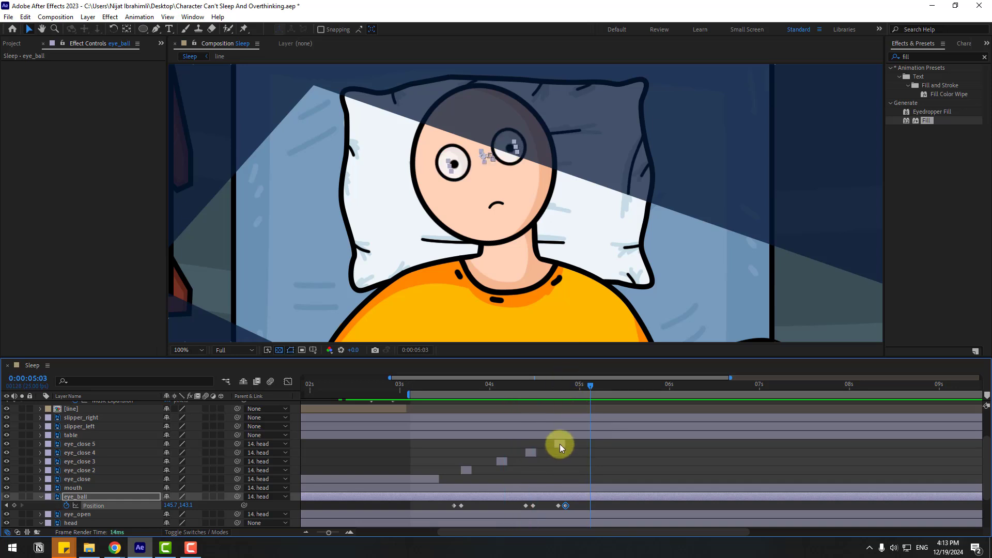
{"action": "left_click", "coordinate": [559, 445]}
{"action": "left_click_drag", "start_coordinate": [560, 444], "coordinate": [642, 444]}
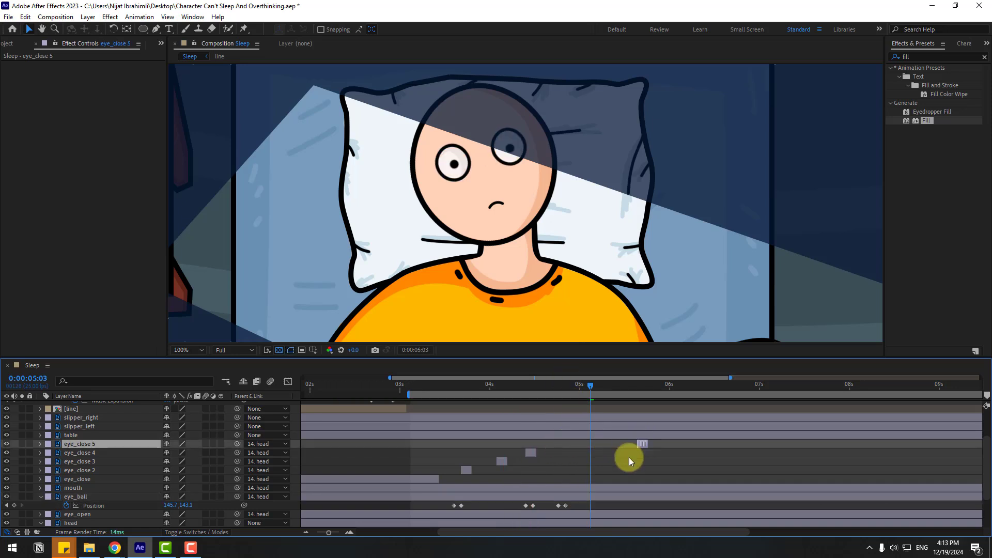
{"action": "left_click_drag", "start_coordinate": [574, 502], "coordinate": [625, 509]}
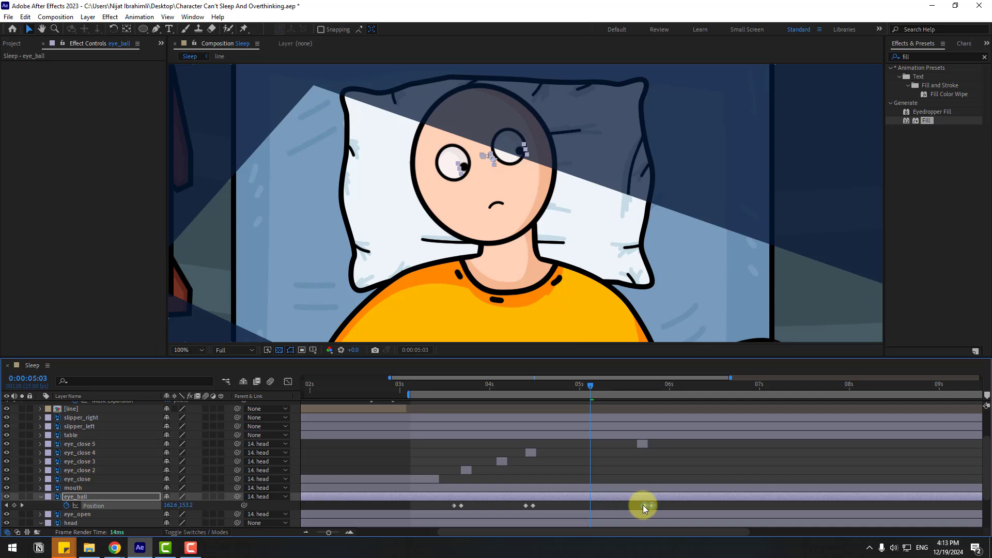
Step: Delete the eye_close 4 blink and shift the middle pair of eye_ball Position keyframes two frames later
{"action": "mouse_move", "coordinate": [517, 385]}
{"action": "left_mouse_down"}
{"action": "mouse_move", "coordinate": [491, 383]}
{"action": "mouse_move", "coordinate": [511, 386]}
{"action": "mouse_move", "coordinate": [507, 395]}
{"action": "mouse_move", "coordinate": [500, 385]}
{"action": "left_mouse_up"}
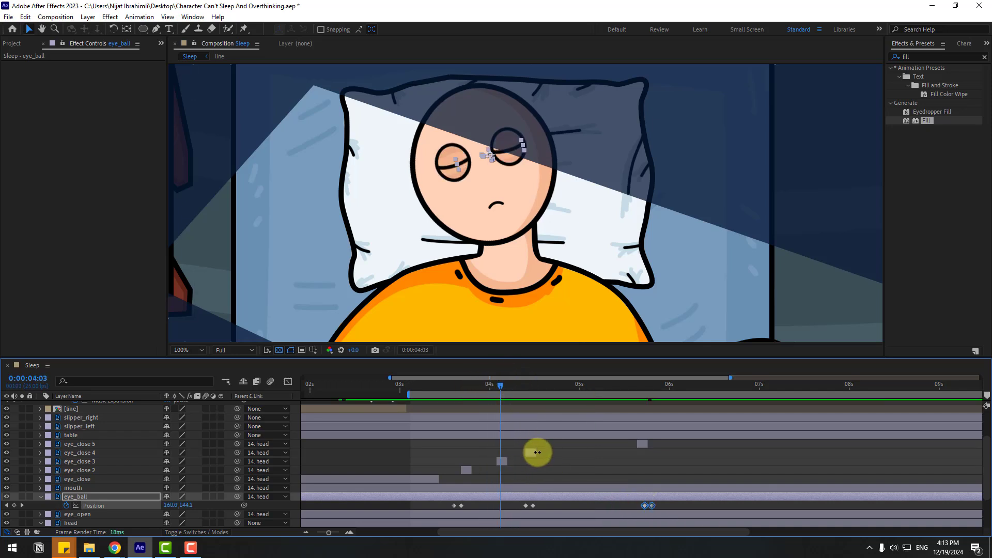
{"action": "left_click", "coordinate": [527, 452]}
{"action": "key", "text": "Delete"}
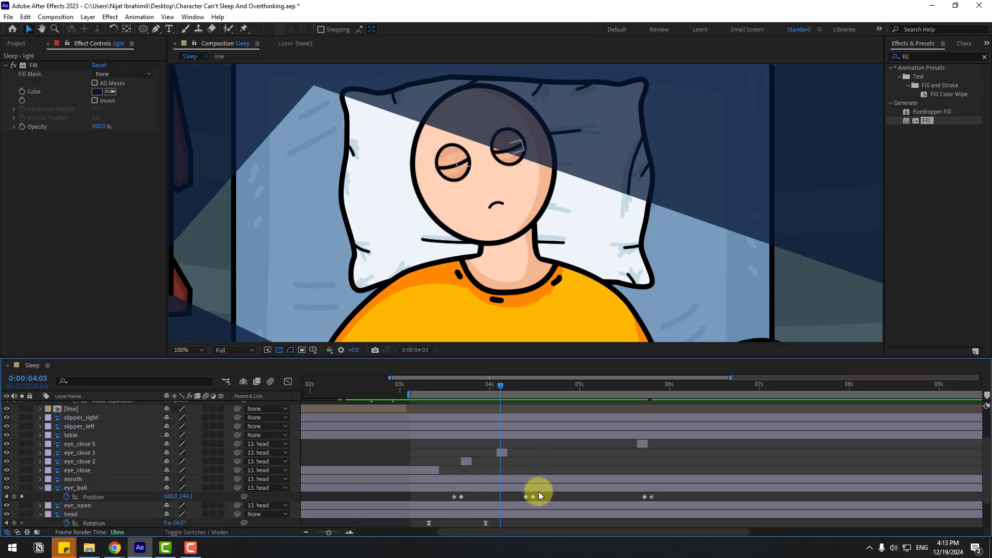
{"action": "mouse_move", "coordinate": [541, 492]}
{"action": "left_mouse_down"}
{"action": "mouse_move", "coordinate": [510, 503]}
{"action": "mouse_move", "coordinate": [535, 499]}
{"action": "left_mouse_up"}
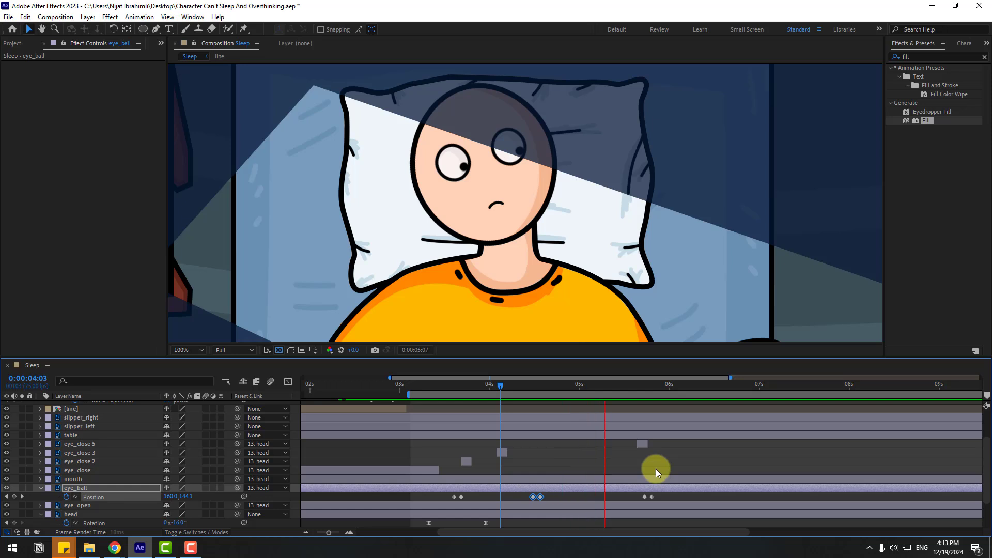
{"action": "key", "text": "space"}
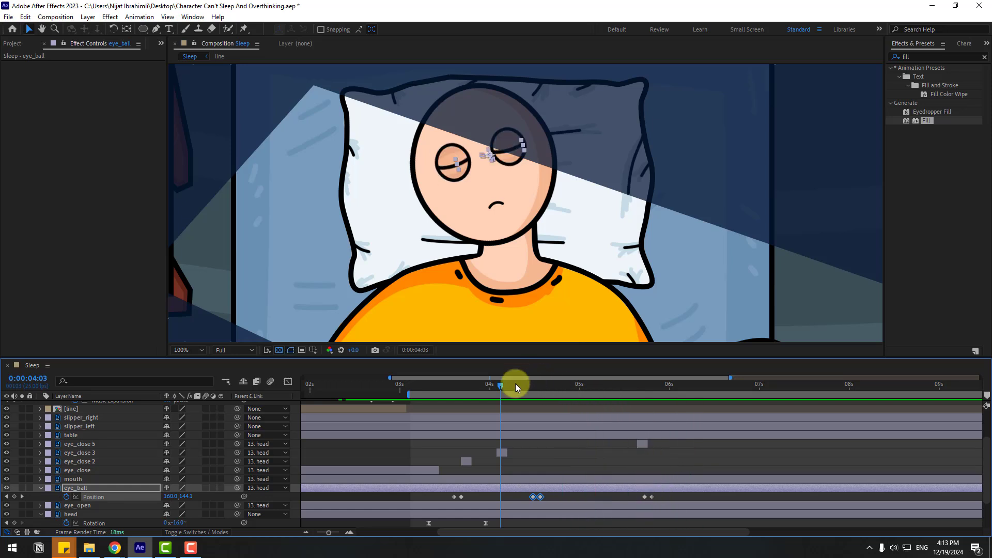
Step: Add a holding Rotation keyframe to the head at 0:00:04:07, and set its Rotation to -10° at 0:00:04:18
{"action": "left_click_drag", "start_coordinate": [515, 384], "coordinate": [548, 393]}
{"action": "left_click_drag", "start_coordinate": [631, 401], "coordinate": [666, 403]}
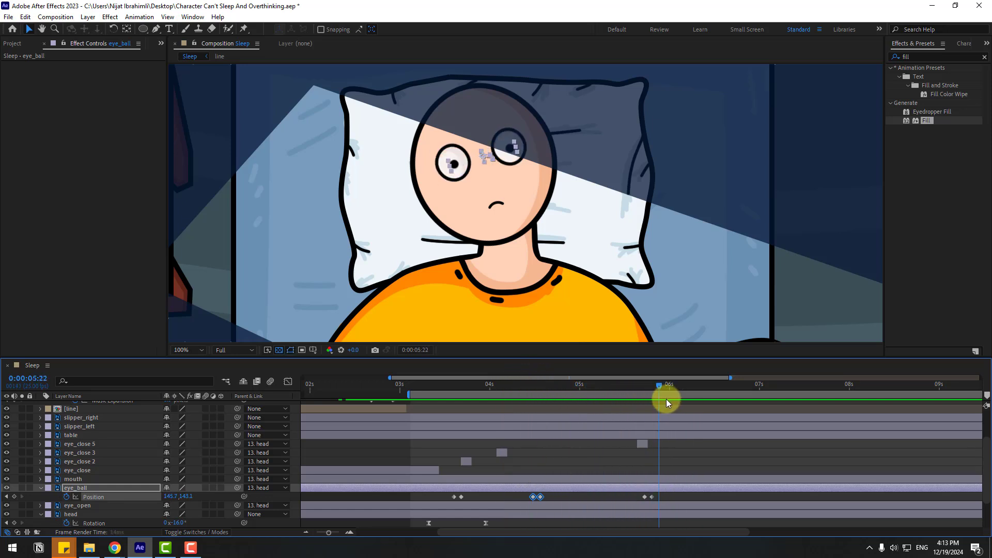
{"action": "left_click_drag", "start_coordinate": [499, 402], "coordinate": [481, 457]}
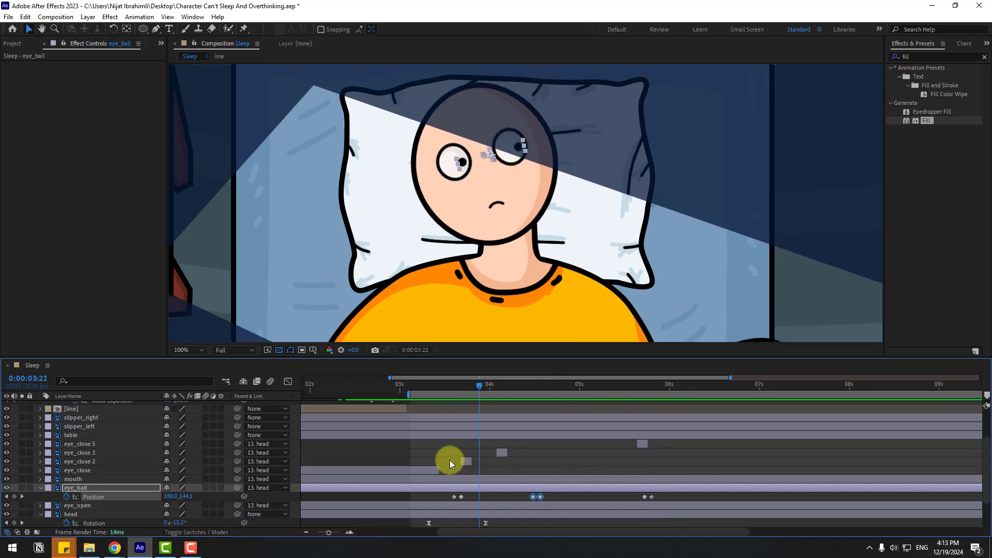
{"action": "scroll", "coordinate": [448, 463], "scroll_direction": "down", "scroll_amount": 1}
{"action": "left_click", "coordinate": [72, 488]}
{"action": "left_click_drag", "start_coordinate": [412, 378], "coordinate": [501, 385]}
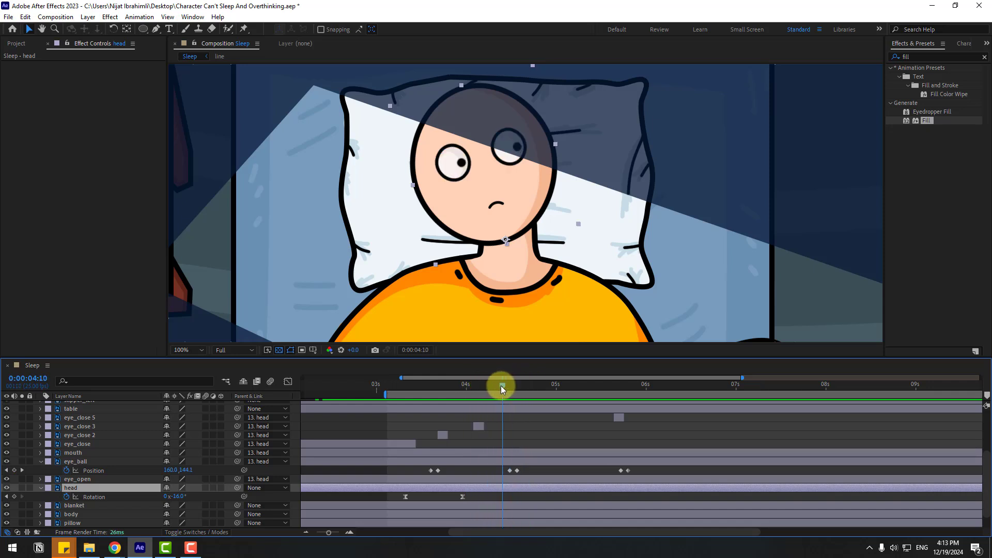
{"action": "left_click", "coordinate": [14, 496]}
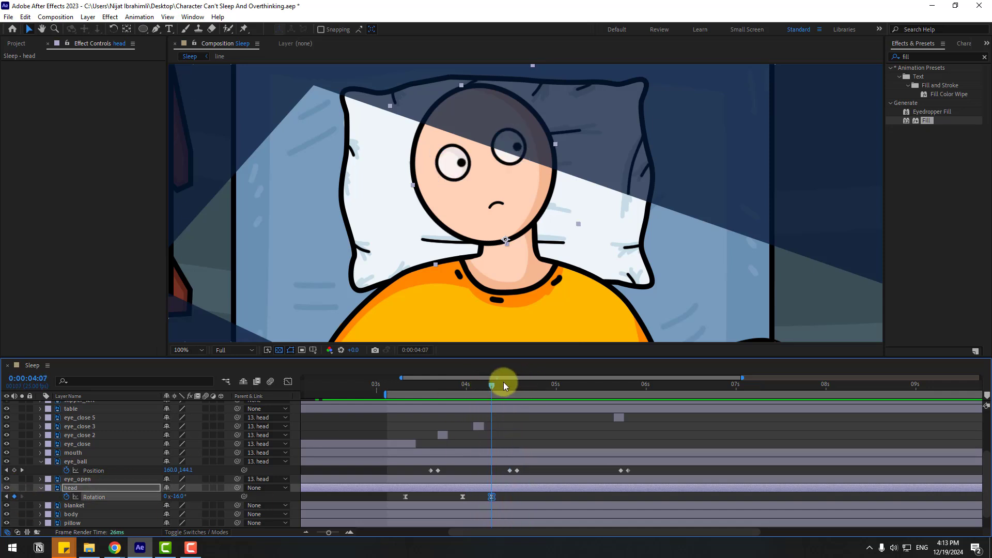
{"action": "left_click_drag", "start_coordinate": [512, 390], "coordinate": [531, 386]}
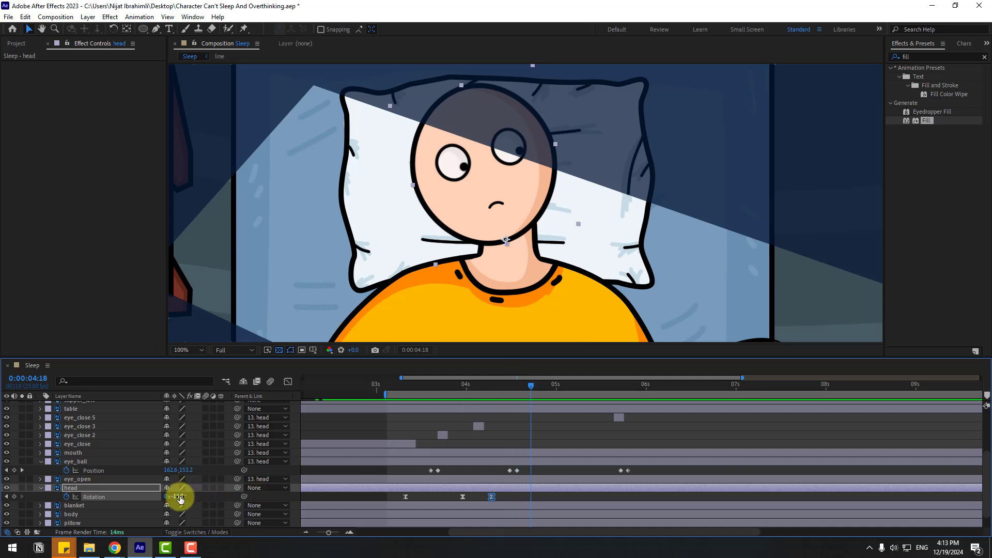
{"action": "left_click_drag", "start_coordinate": [181, 496], "coordinate": [184, 496]}
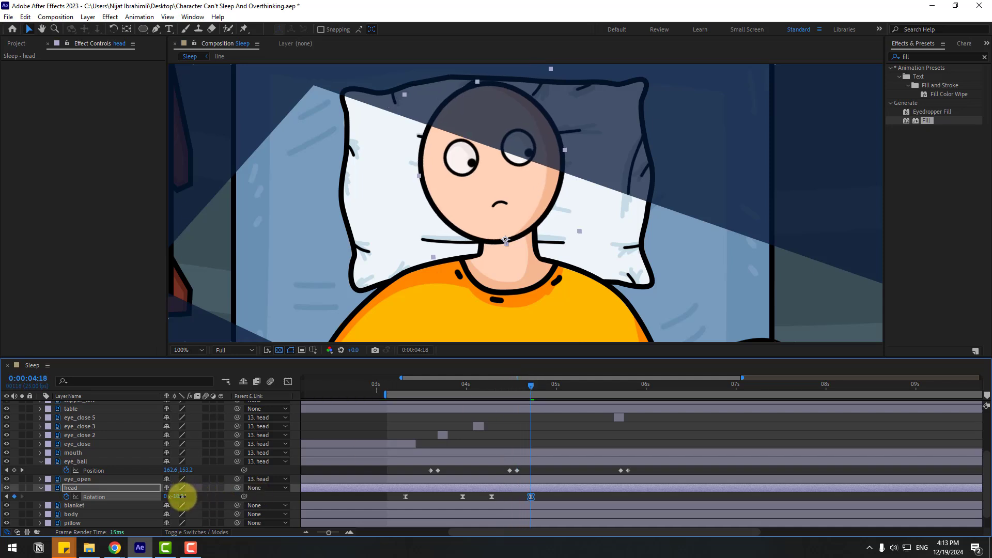
Step: Retime the head's last two Rotation keyframes to about 0:00:04:10 and 0:00:04:17 to match the pupil movement
{"action": "left_click", "coordinate": [512, 385]}
{"action": "left_click_drag", "start_coordinate": [462, 392], "coordinate": [535, 404]}
{"action": "left_click_drag", "start_coordinate": [499, 500], "coordinate": [529, 500]}
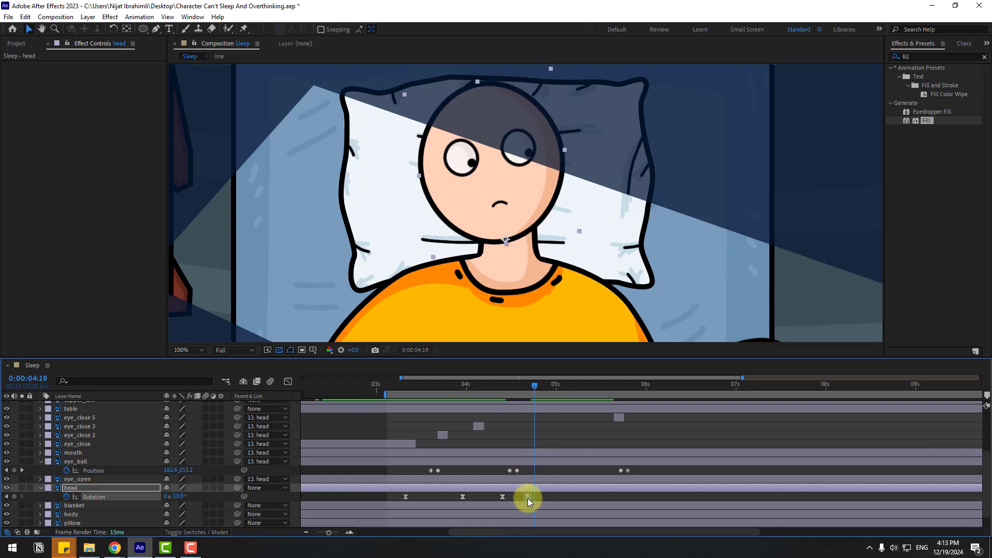
Step: Hold the head's Rotation with a keyframe at 0:00:05:14, and set it to 0° at 0:00:05:23
{"action": "left_click_drag", "start_coordinate": [489, 390], "coordinate": [606, 386]}
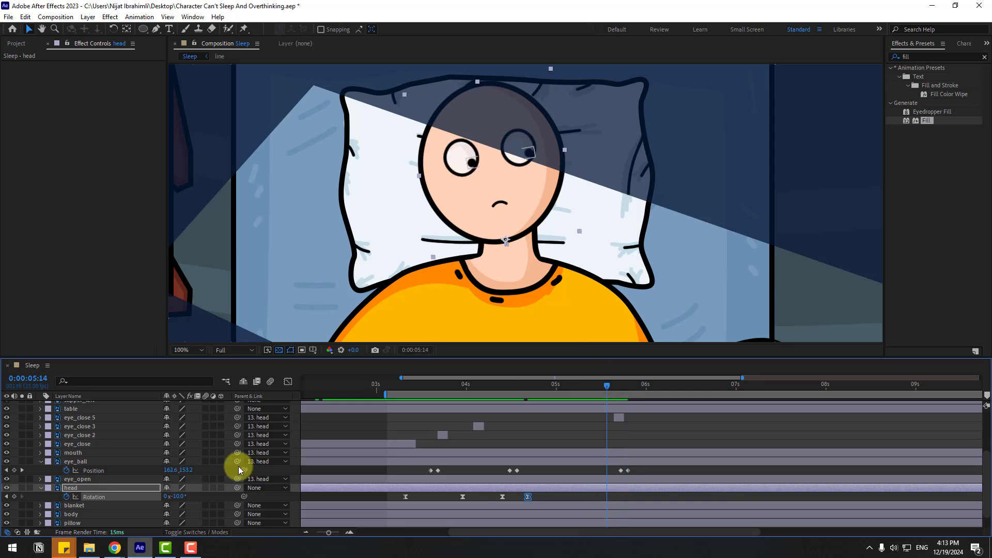
{"action": "left_click", "coordinate": [14, 497]}
{"action": "left_click", "coordinate": [618, 384]}
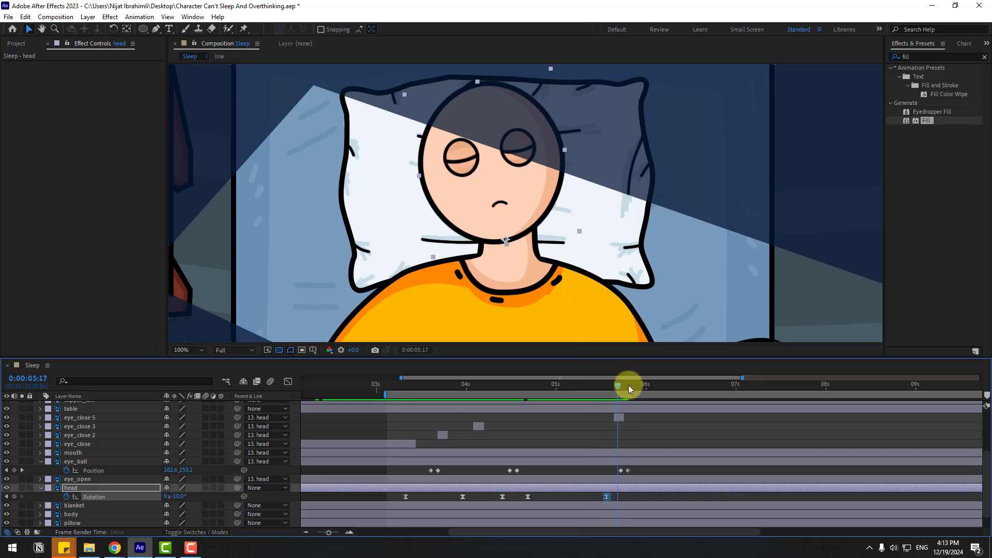
{"action": "left_click_drag", "start_coordinate": [629, 386], "coordinate": [640, 386]}
{"action": "left_click", "coordinate": [179, 496]}
{"action": "type", "text": "0"}
{"action": "left_click", "coordinate": [228, 496]}
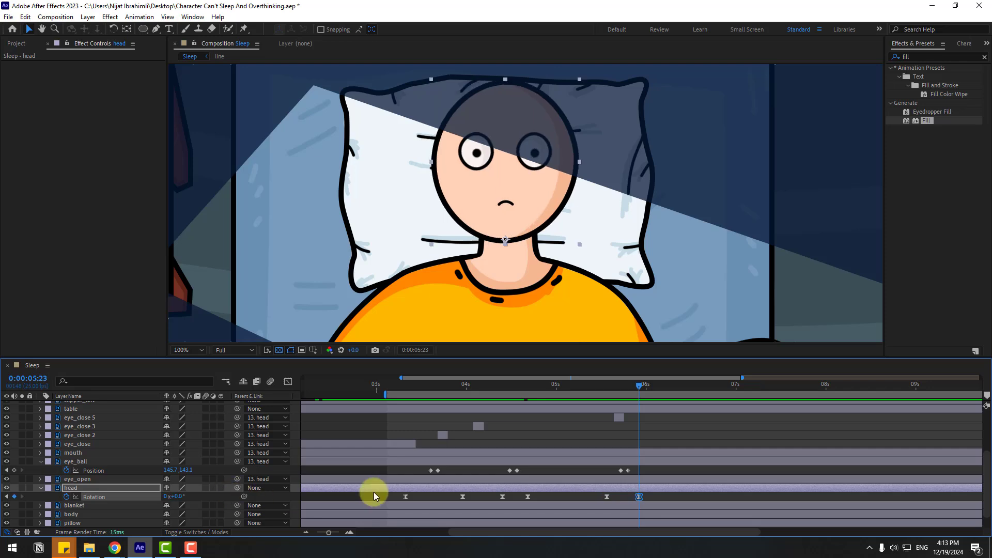
Step: Delay the head's second-to-last Rotation keyframe to about 0:00:05:16 and preview the animation across the whole scene
{"action": "left_click_drag", "start_coordinate": [606, 497], "coordinate": [614, 497]}
{"action": "key", "text": "space"}
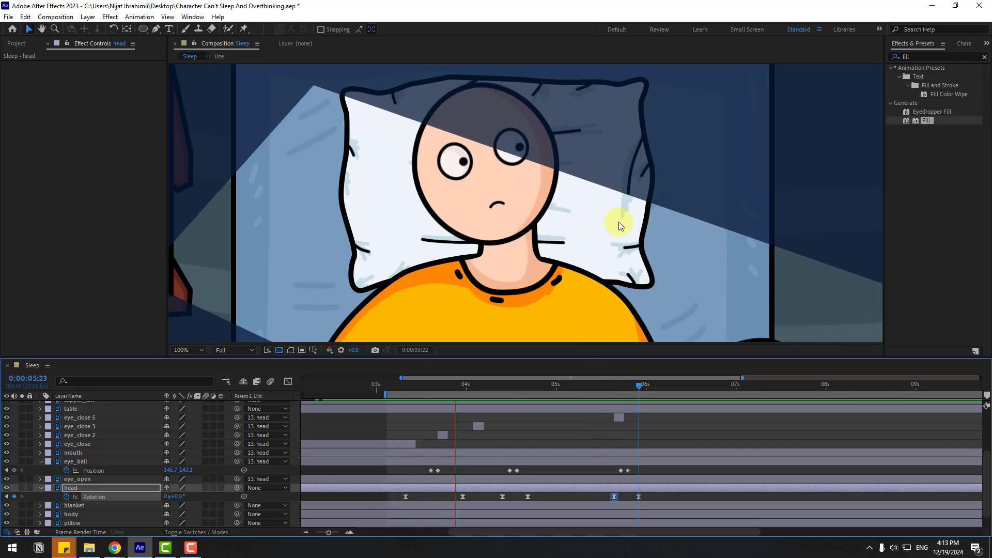
{"action": "scroll", "coordinate": [692, 206], "scroll_direction": "down", "scroll_amount": 2}
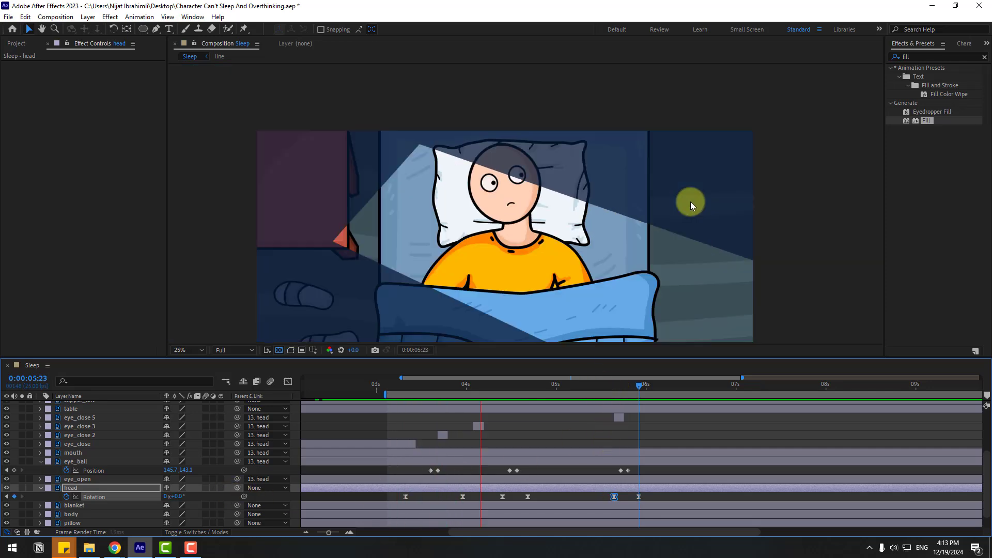
{"action": "scroll", "coordinate": [692, 207], "scroll_direction": "down", "scroll_amount": 1}
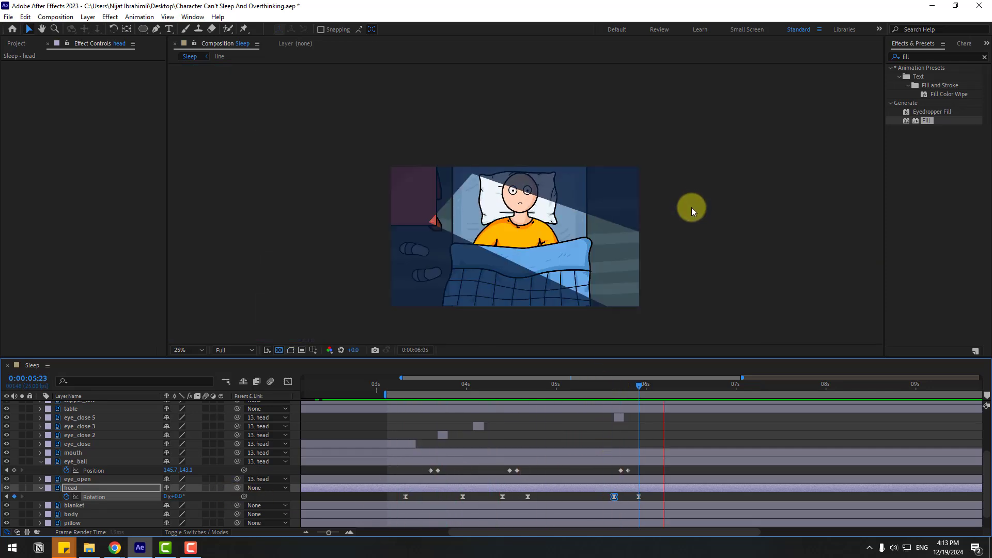
Step: Hold the light layer's Mask Path with a keyframe at 0:00:06:03, and copy its first, closed-beam keyframe to 0:00:06:15
{"action": "key", "text": "period"}
{"action": "scroll", "coordinate": [111, 453], "scroll_direction": "up", "scroll_amount": 2}
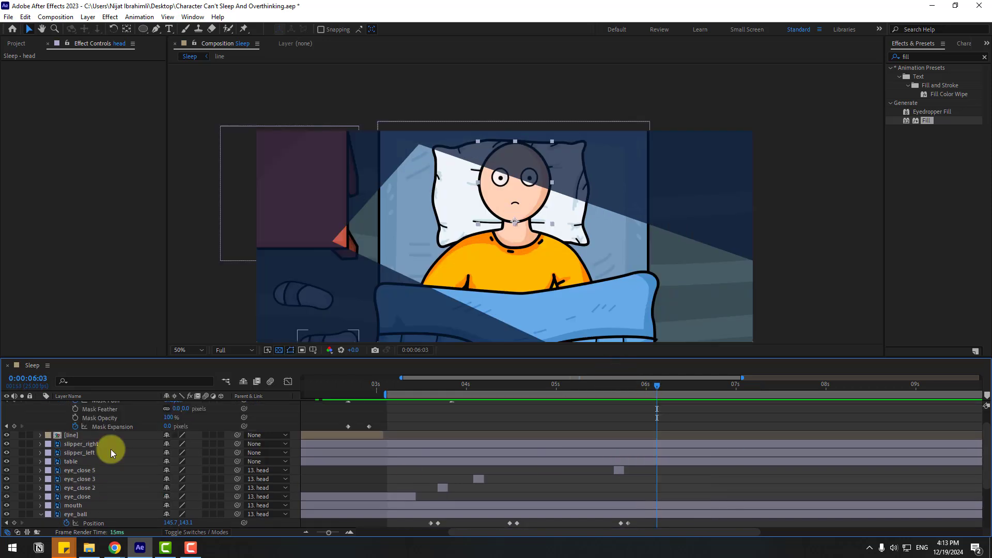
{"action": "scroll", "coordinate": [111, 453], "scroll_direction": "up", "scroll_amount": 2}
{"action": "left_click", "coordinate": [14, 422]}
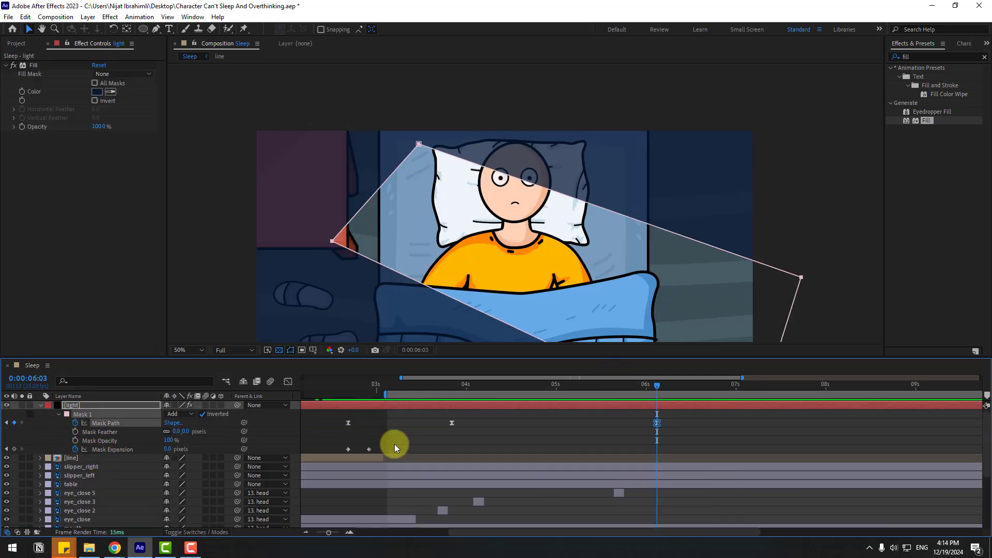
{"action": "left_click_drag", "start_coordinate": [669, 387], "coordinate": [690, 394]}
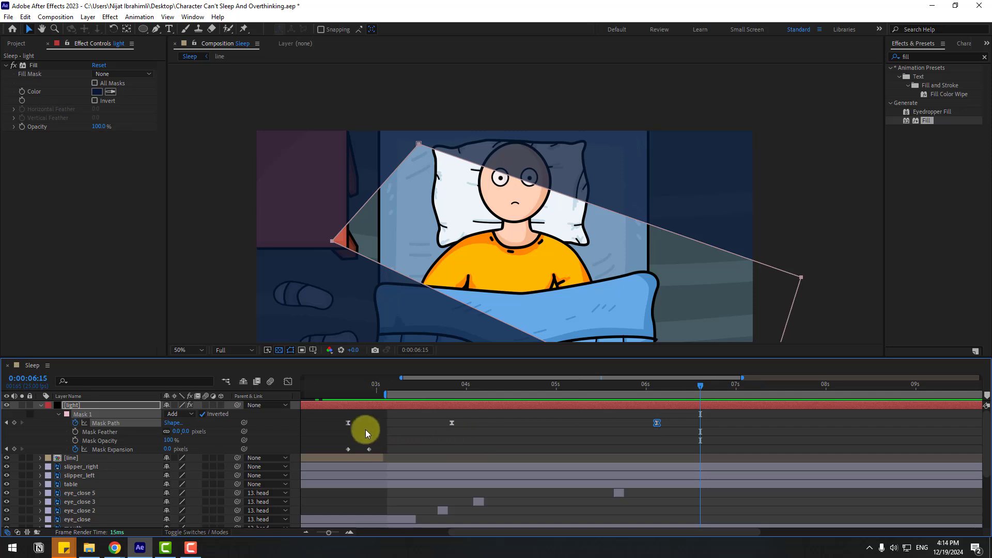
{"action": "left_click", "coordinate": [348, 422]}
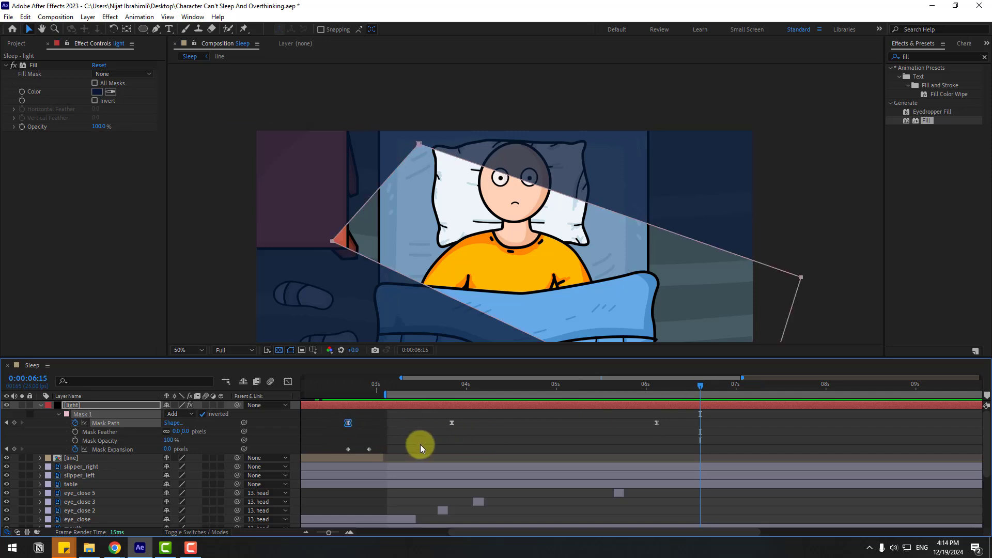
{"action": "key", "text": "ctrl+c"}
{"action": "key", "text": "ctrl+v"}
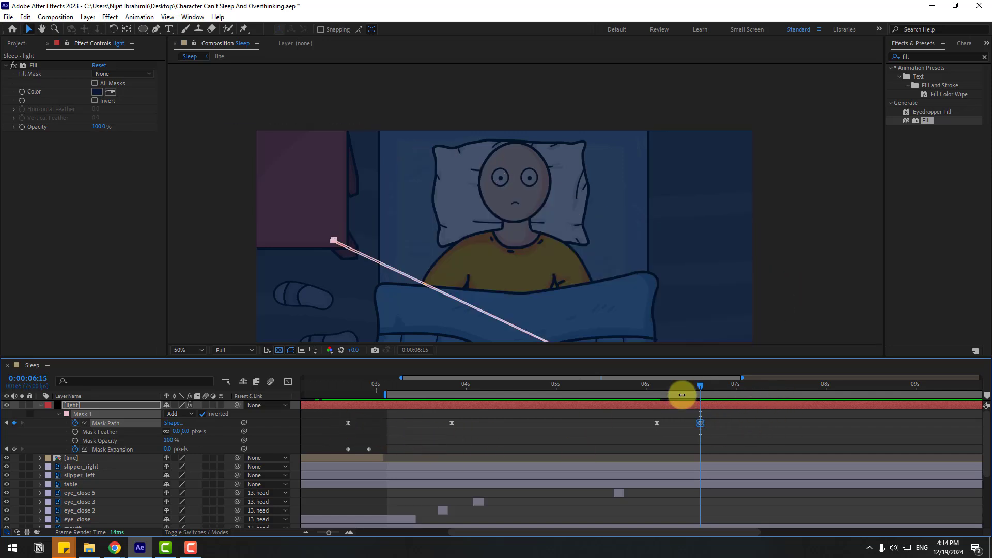
Step: Hold the light's Mask Expansion with a keyframe at 0:00:06:11, copy its first keyframe to 0:00:06:15, and preview the beam closing
{"action": "left_click_drag", "start_coordinate": [700, 385], "coordinate": [685, 384]}
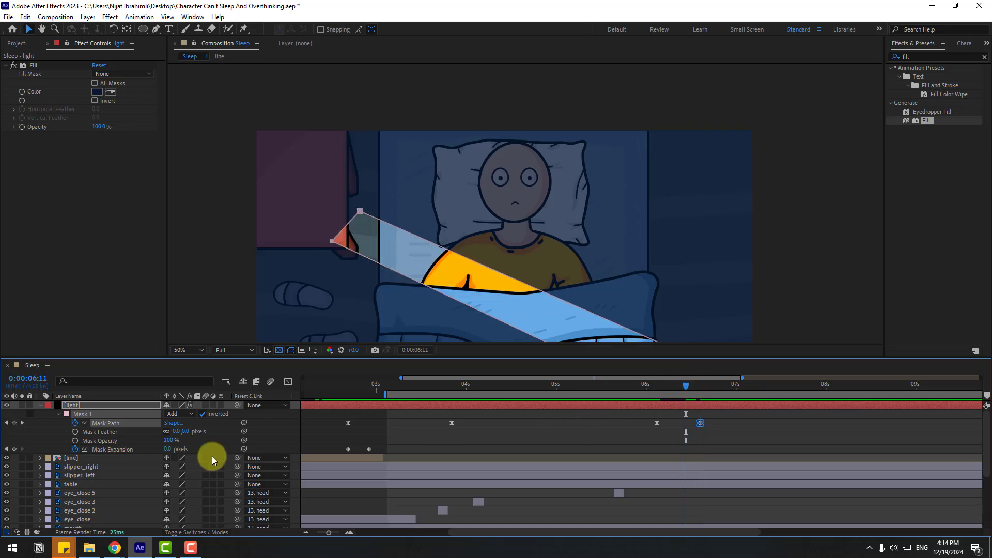
{"action": "left_click", "coordinate": [15, 449]}
{"action": "left_click_drag", "start_coordinate": [691, 389], "coordinate": [700, 390]}
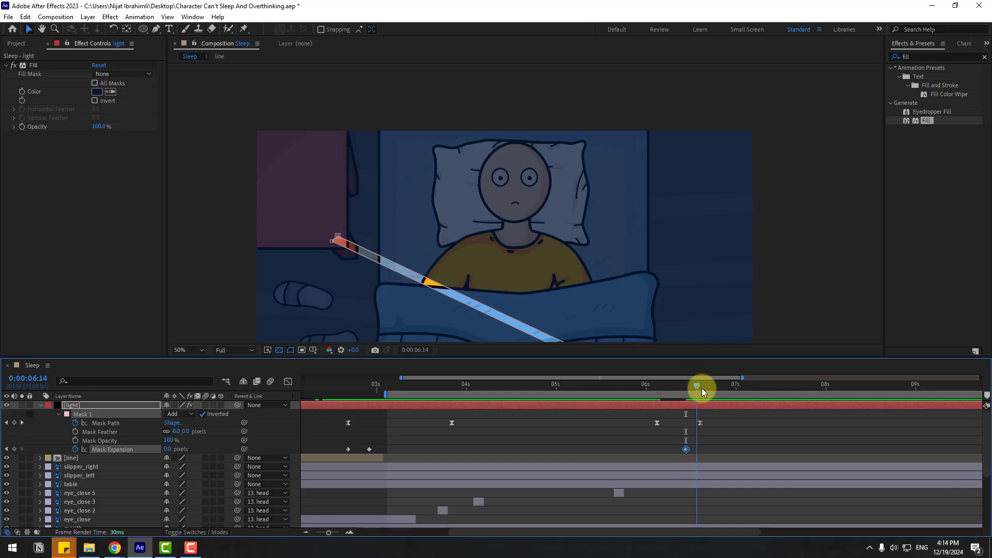
{"action": "left_click", "coordinate": [351, 446]}
{"action": "left_click", "coordinate": [348, 450]}
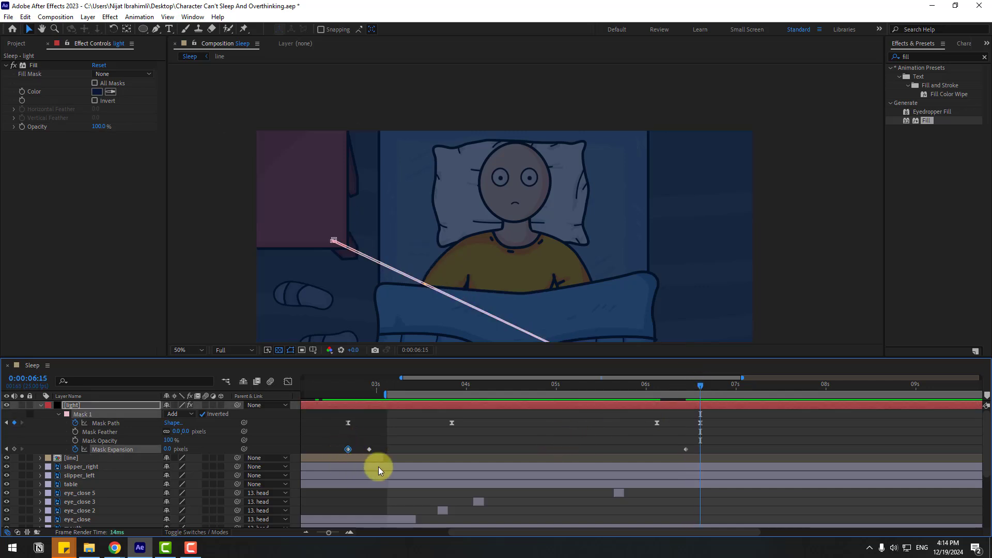
{"action": "key", "text": "ctrl+c"}
{"action": "key", "text": "ctrl+v"}
{"action": "left_click", "coordinate": [750, 437]}
{"action": "key", "text": "space"}
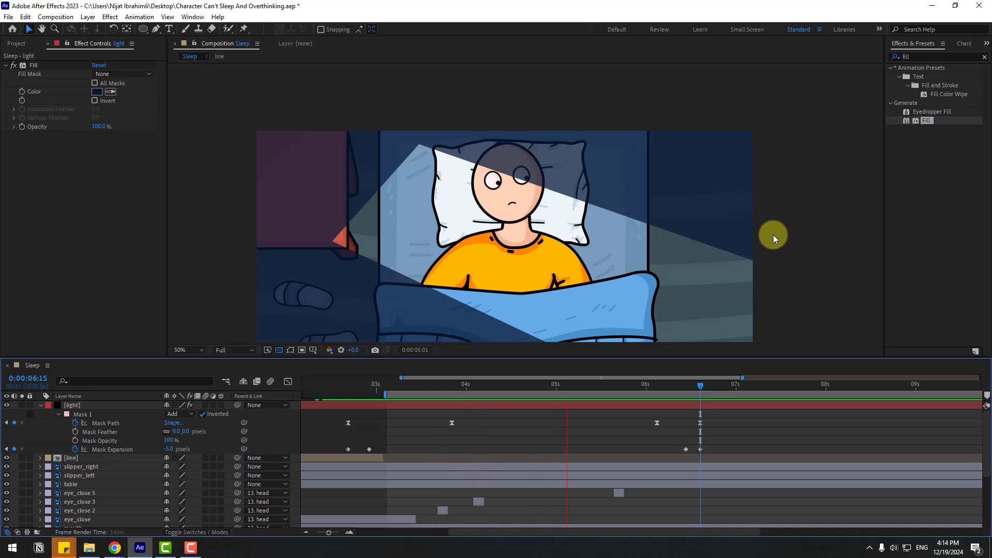
{"action": "key", "text": "space"}
Step: Duplicate the eye_close 5 layer and place the copy at about 0:00:06:09 for another blink
{"action": "scroll", "coordinate": [463, 477], "scroll_direction": "down", "scroll_amount": 2}
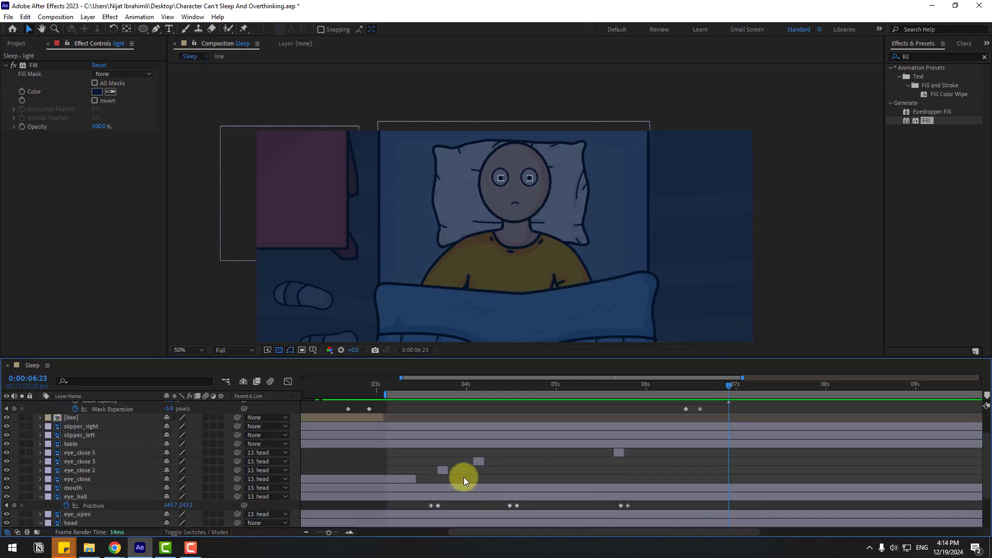
{"action": "scroll", "coordinate": [463, 477], "scroll_direction": "up", "scroll_amount": 2}
{"action": "scroll", "coordinate": [678, 463], "scroll_direction": "down", "scroll_amount": 2}
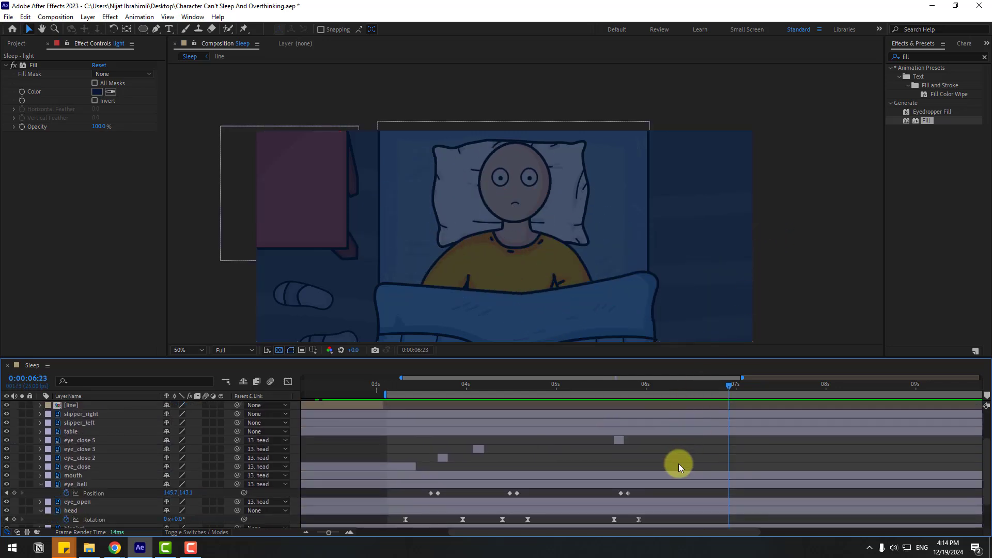
{"action": "left_click", "coordinate": [619, 438]}
{"action": "key", "text": "ctrl+d"}
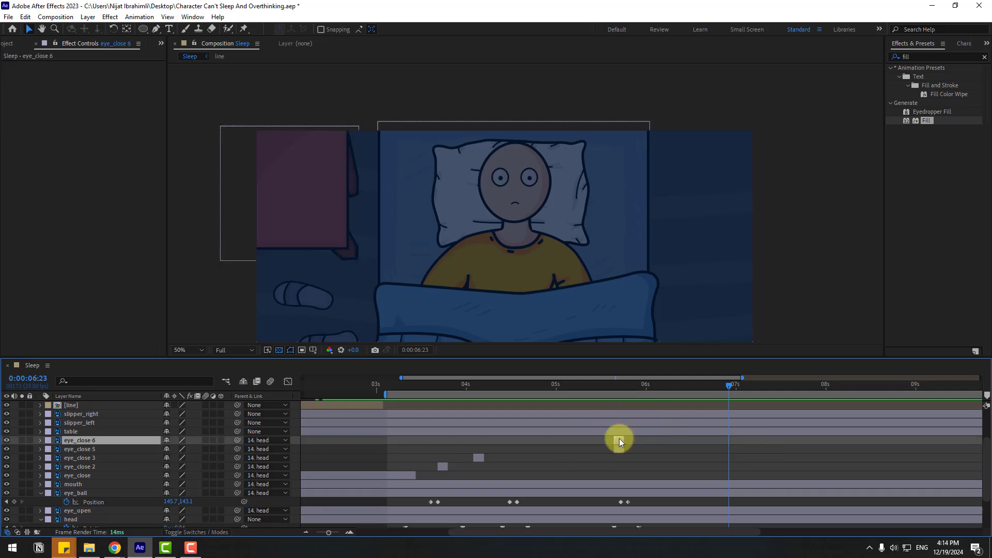
{"action": "left_click_drag", "start_coordinate": [620, 439], "coordinate": [685, 444]}
Step: Duplicate the newest blink layer, place the copy at about 0:00:06:21, and check the blink
{"action": "left_click_drag", "start_coordinate": [618, 384], "coordinate": [725, 389]}
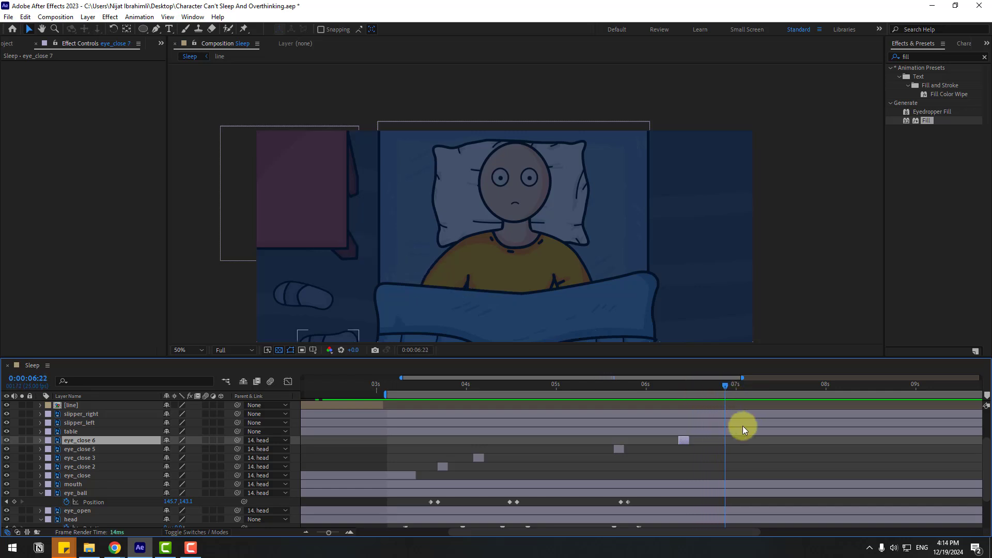
{"action": "key", "text": "ctrl+d"}
{"action": "left_click_drag", "start_coordinate": [683, 440], "coordinate": [725, 441]}
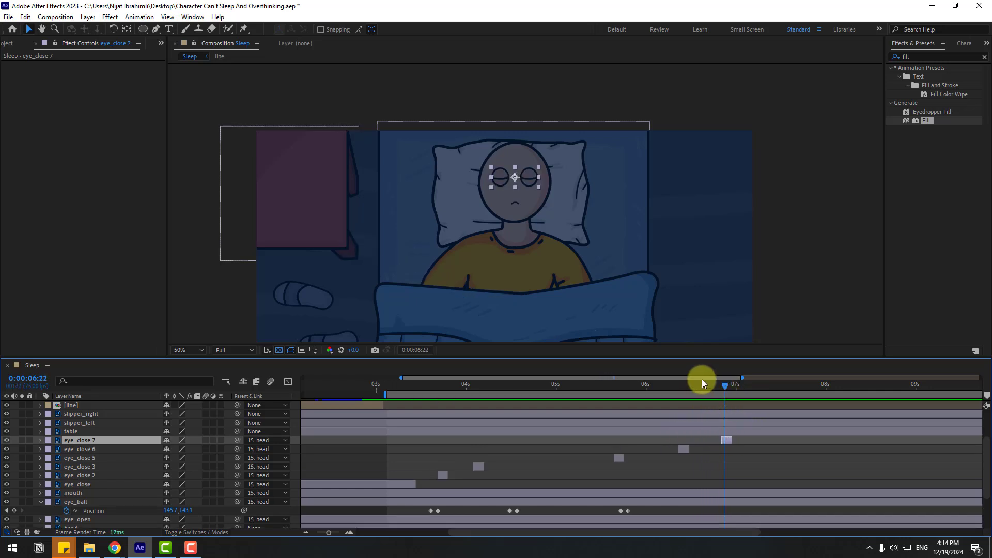
{"action": "left_click_drag", "start_coordinate": [701, 379], "coordinate": [732, 387]}
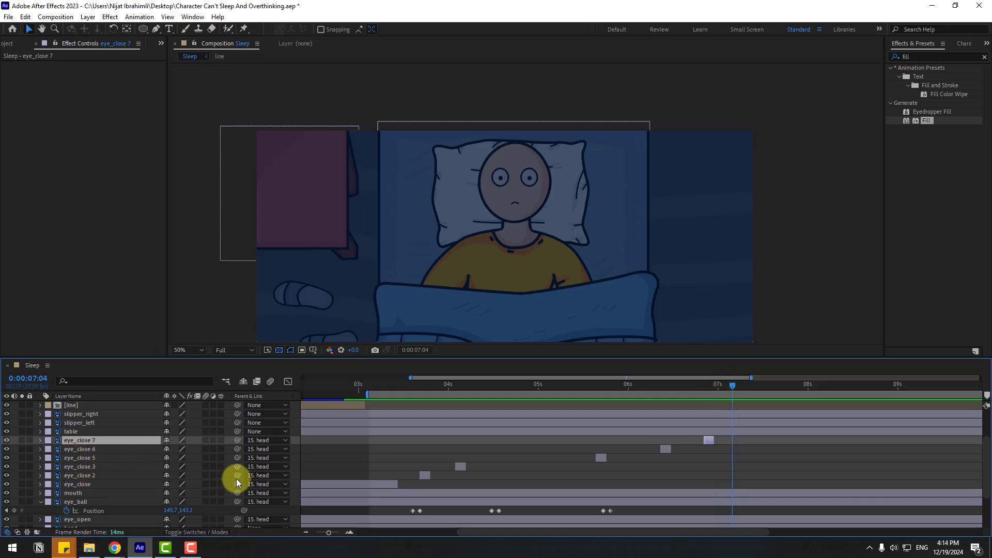
Step: Add Opacity keyframes at 100% to the mouth, eye_ball and eye_open layers, positioned at about 0:00:06:23
{"action": "scroll", "coordinate": [113, 477], "scroll_direction": "down", "scroll_amount": 2}
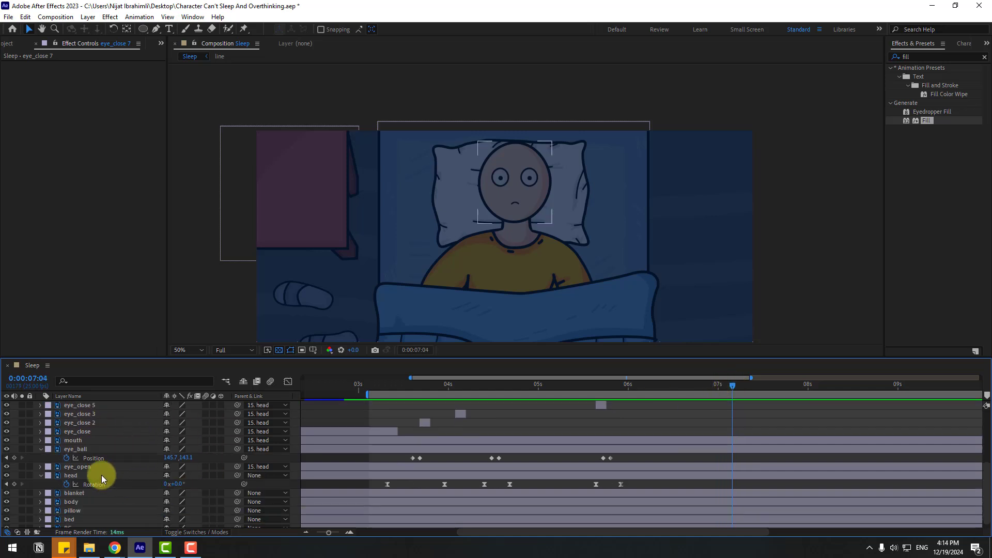
{"action": "left_click", "coordinate": [75, 441]}
{"action": "left_click", "coordinate": [84, 449], "text": "ctrl"}
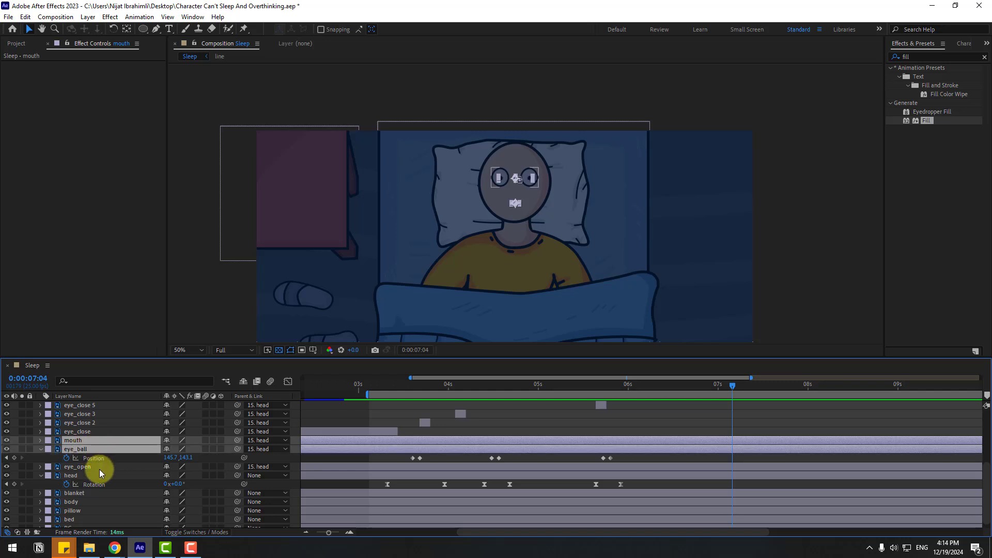
{"action": "left_click", "coordinate": [88, 468], "text": "ctrl"}
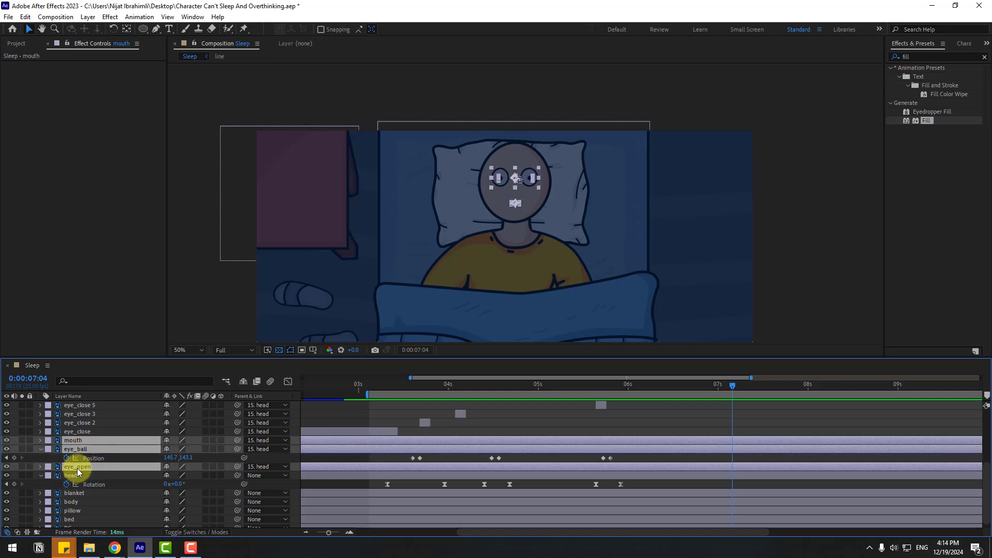
{"action": "key", "text": "t"}
{"action": "left_click", "coordinate": [90, 467]}
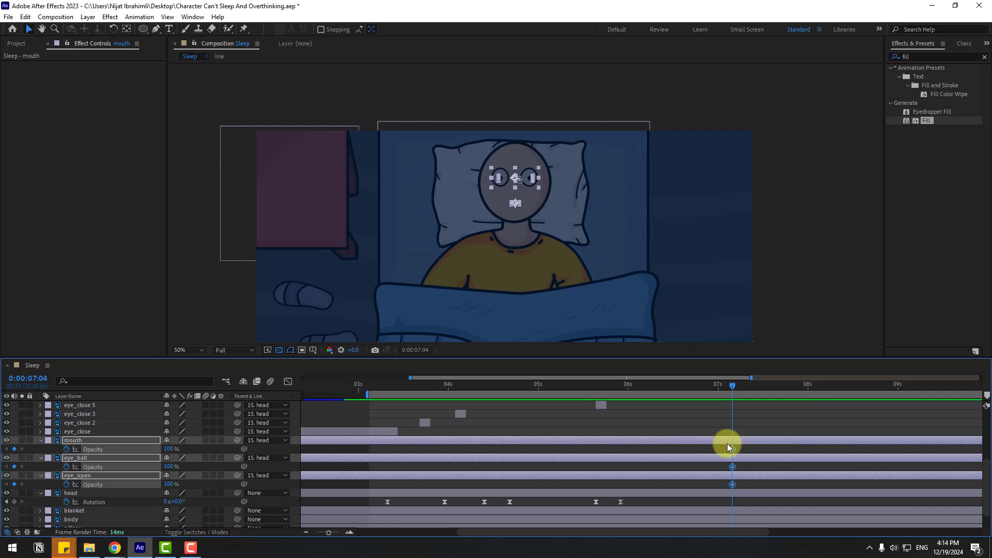
{"action": "left_click_drag", "start_coordinate": [729, 449], "coordinate": [711, 450]}
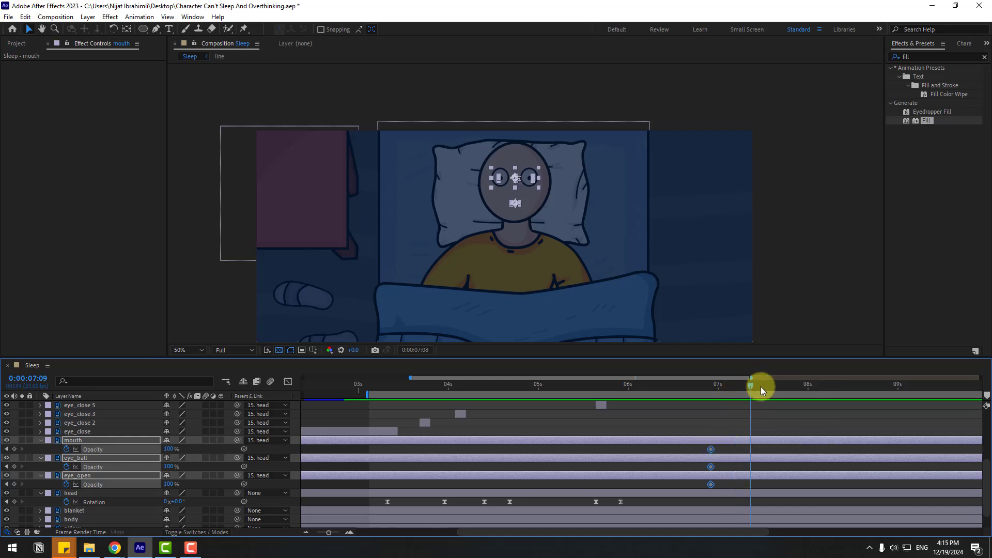
Step: Set the Opacity of the mouth, eye_ball and eye_open layers to 0% at 0:00:07:13
{"action": "left_click", "coordinate": [169, 453]}
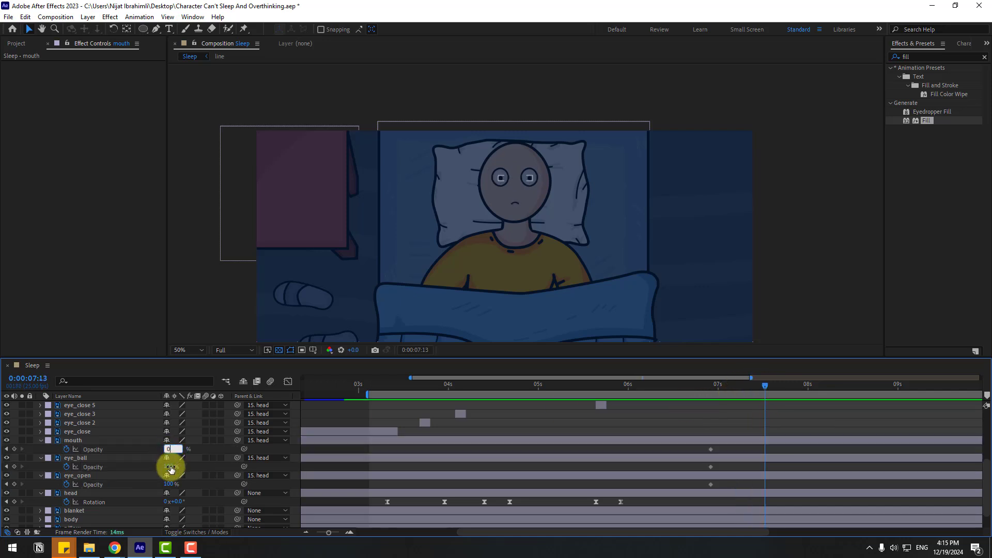
{"action": "left_click", "coordinate": [171, 467]}
{"action": "type", "text": "0"}
{"action": "left_click", "coordinate": [171, 484]}
{"action": "type", "text": "0"}
{"action": "key", "text": "Return"}
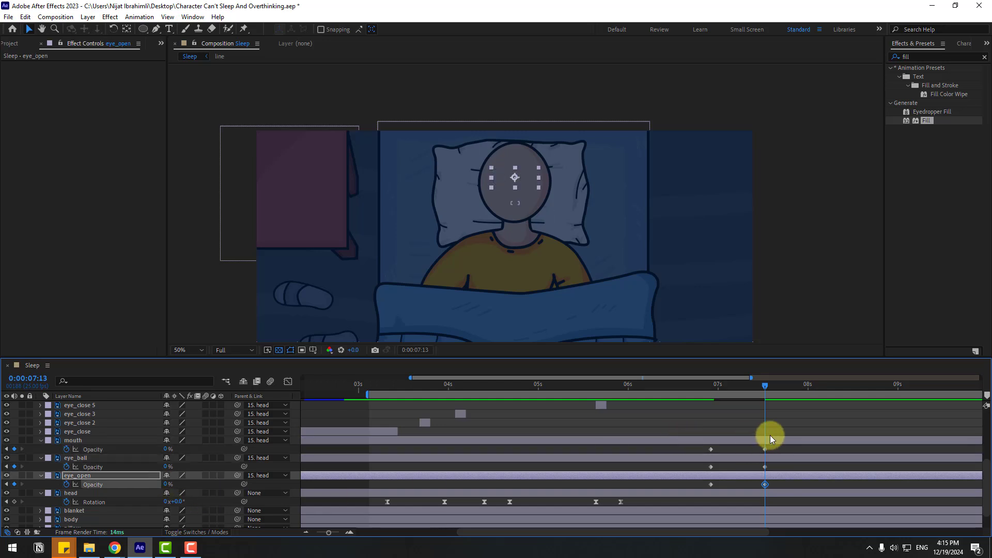
{"action": "left_click", "coordinate": [788, 415]}
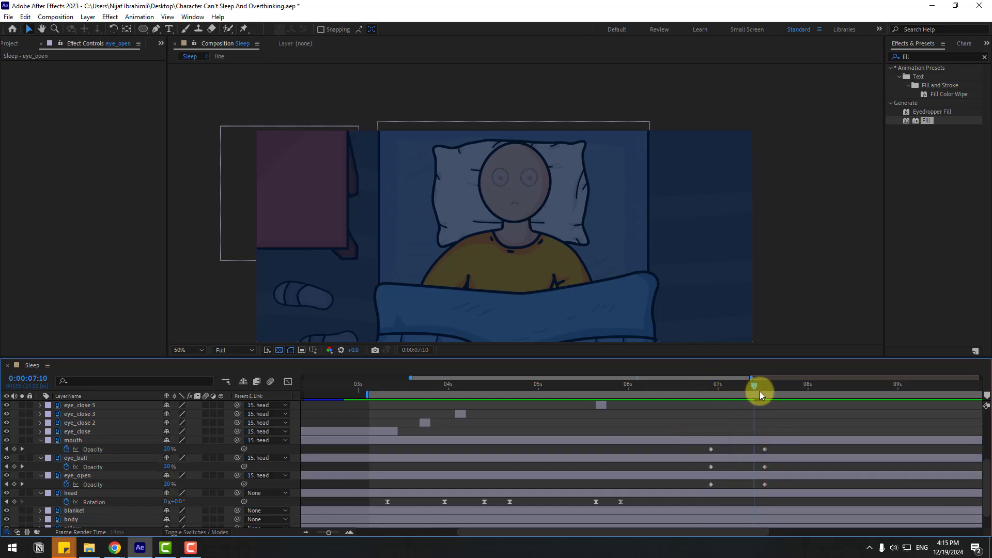
Step: Duplicate the line scribble layer, start the copy at about 0:00:06:23, and check the scribble drawing over the face
{"action": "scroll", "coordinate": [66, 454], "scroll_direction": "up", "scroll_amount": 4}
{"action": "left_click", "coordinate": [71, 457]}
{"action": "key", "text": "ctrl+d"}
{"action": "left_click_drag", "start_coordinate": [336, 458], "coordinate": [794, 458]}
{"action": "scroll", "coordinate": [760, 432], "scroll_direction": "down", "scroll_amount": 2}
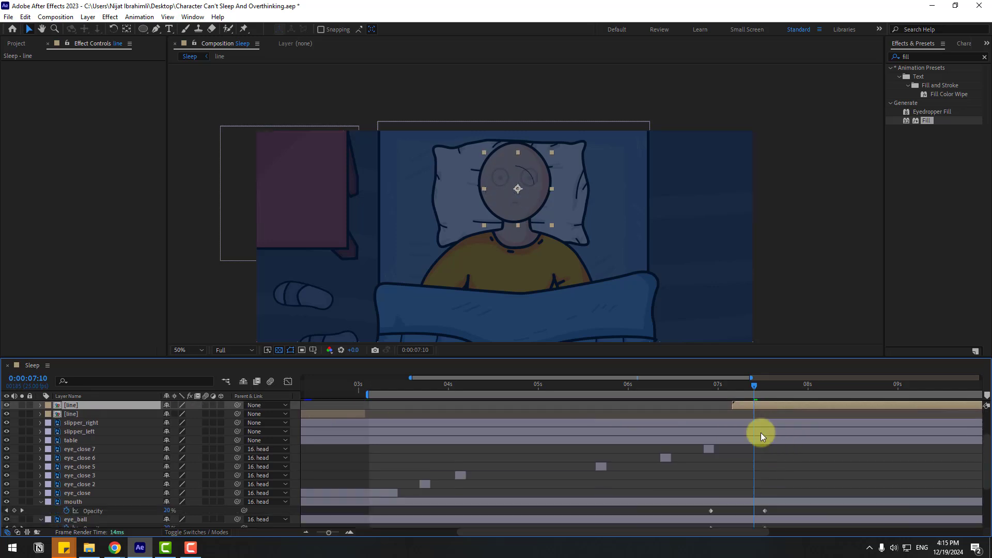
{"action": "left_click_drag", "start_coordinate": [682, 383], "coordinate": [730, 394]}
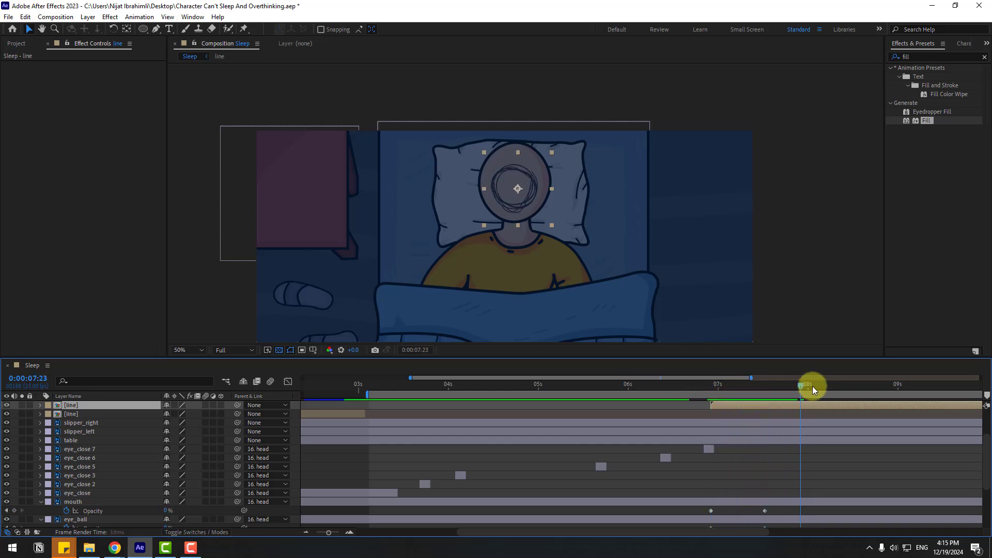
{"action": "left_click_drag", "start_coordinate": [813, 390], "coordinate": [889, 381]}
{"action": "key", "text": "minus"}
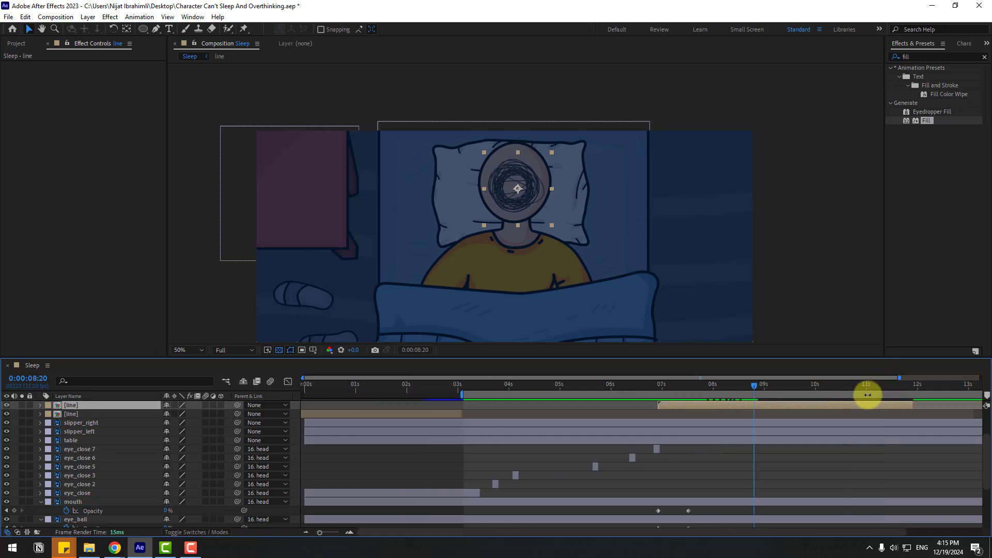